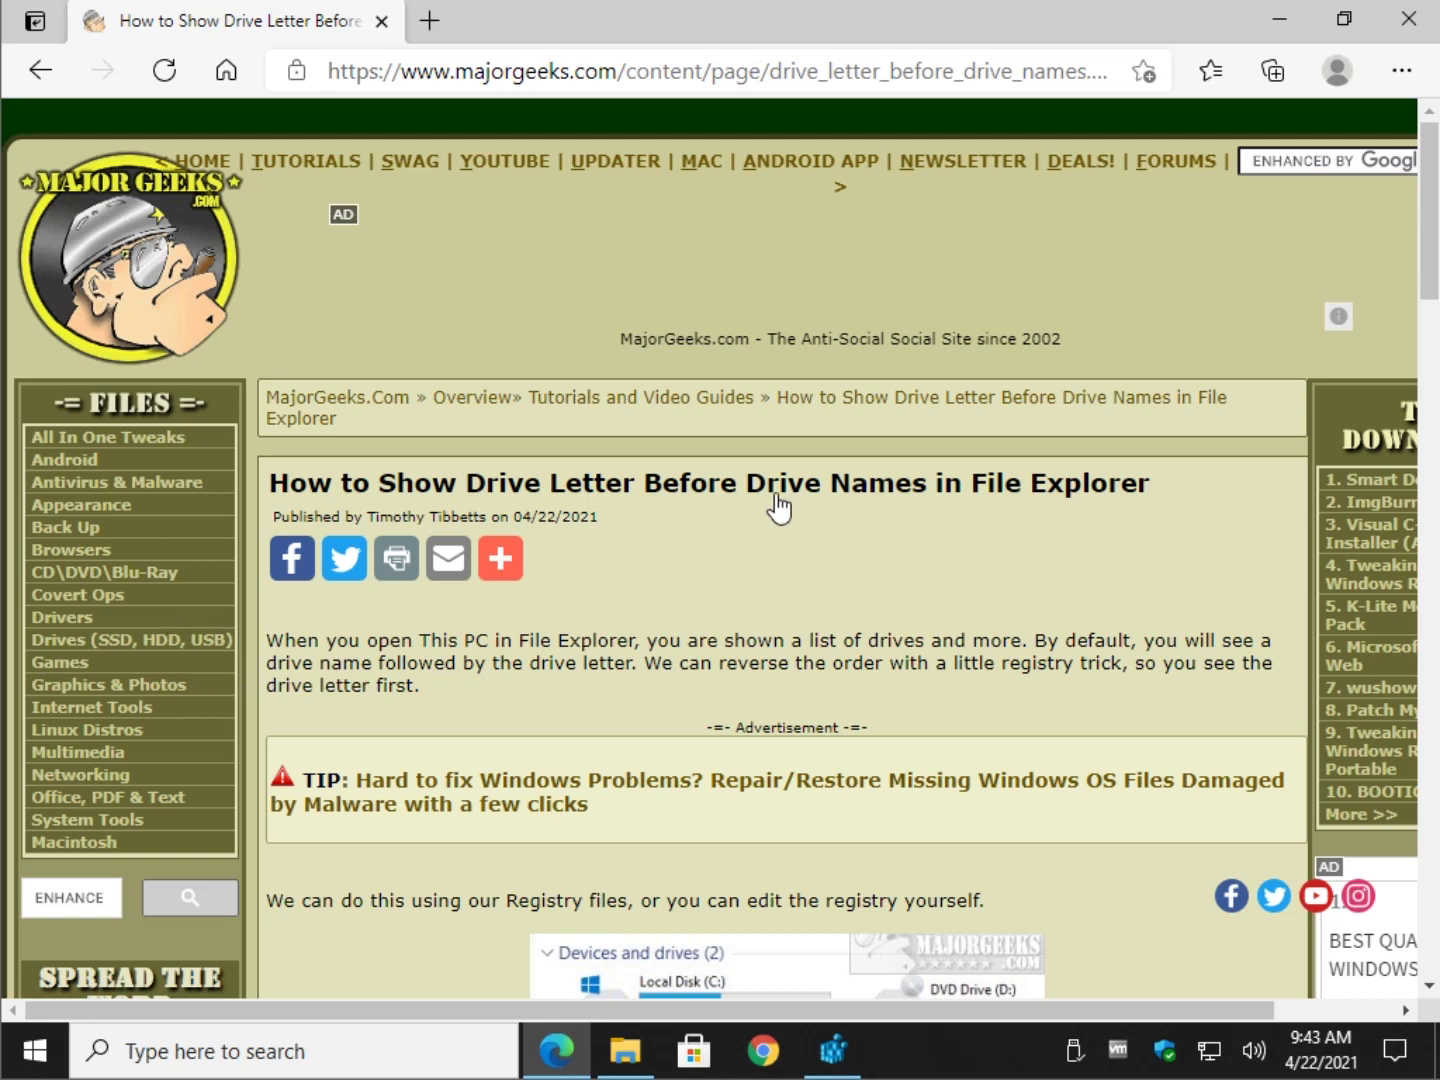
pyautogui.scroll(-4, 633, 569)
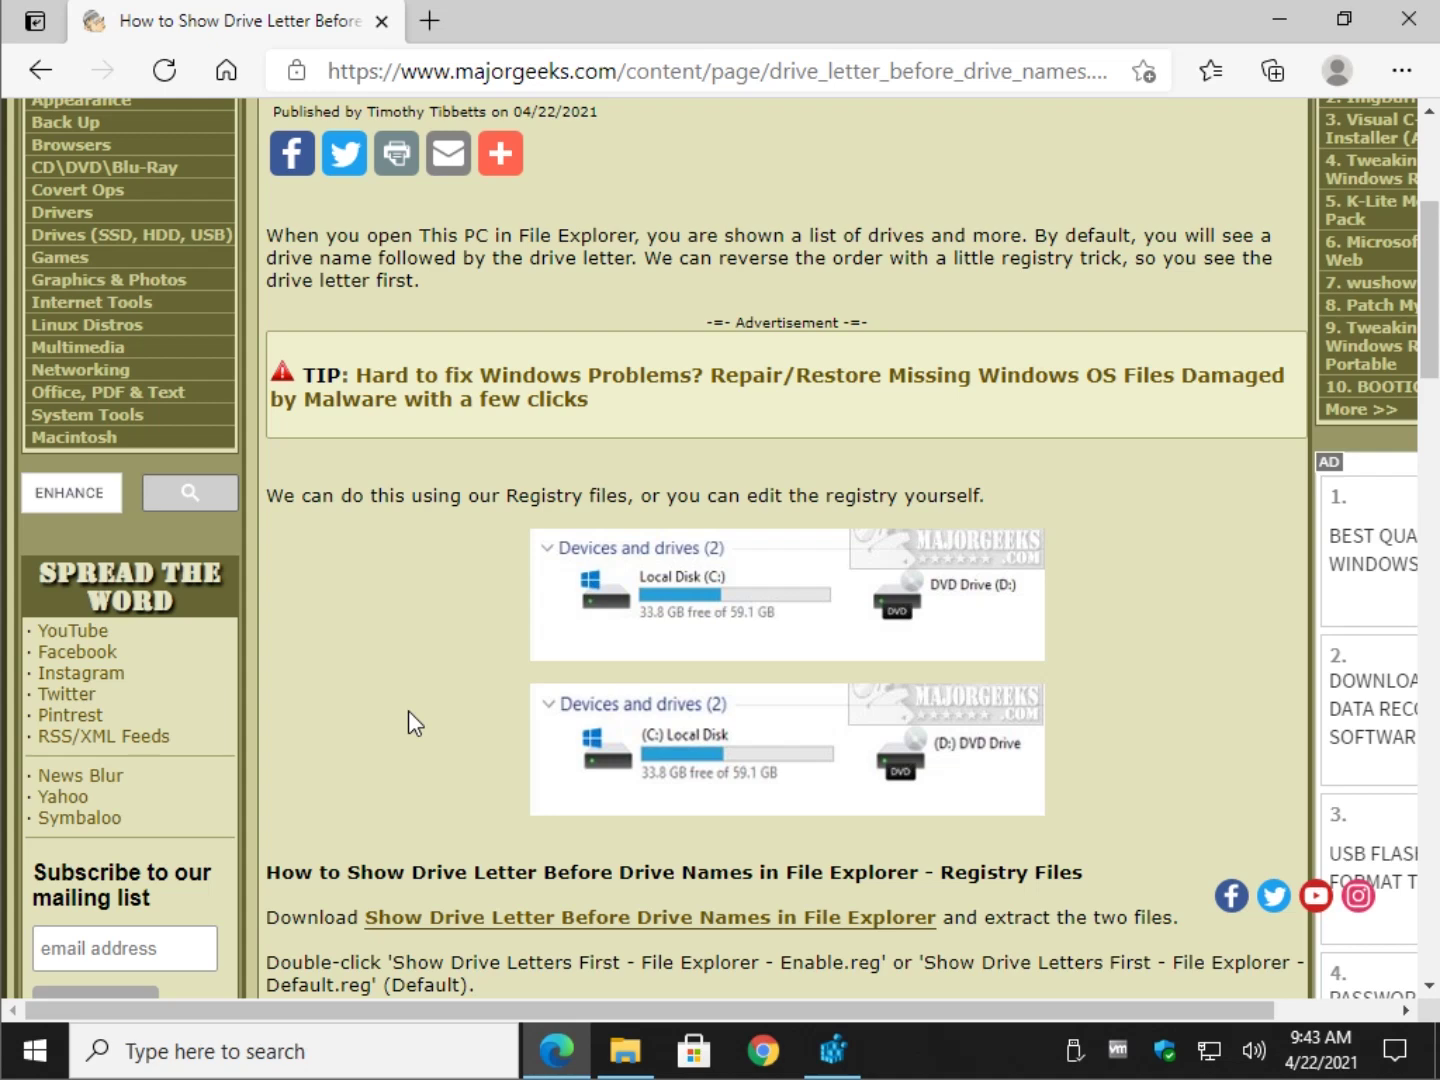
pyautogui.scroll(-2, 269, 599)
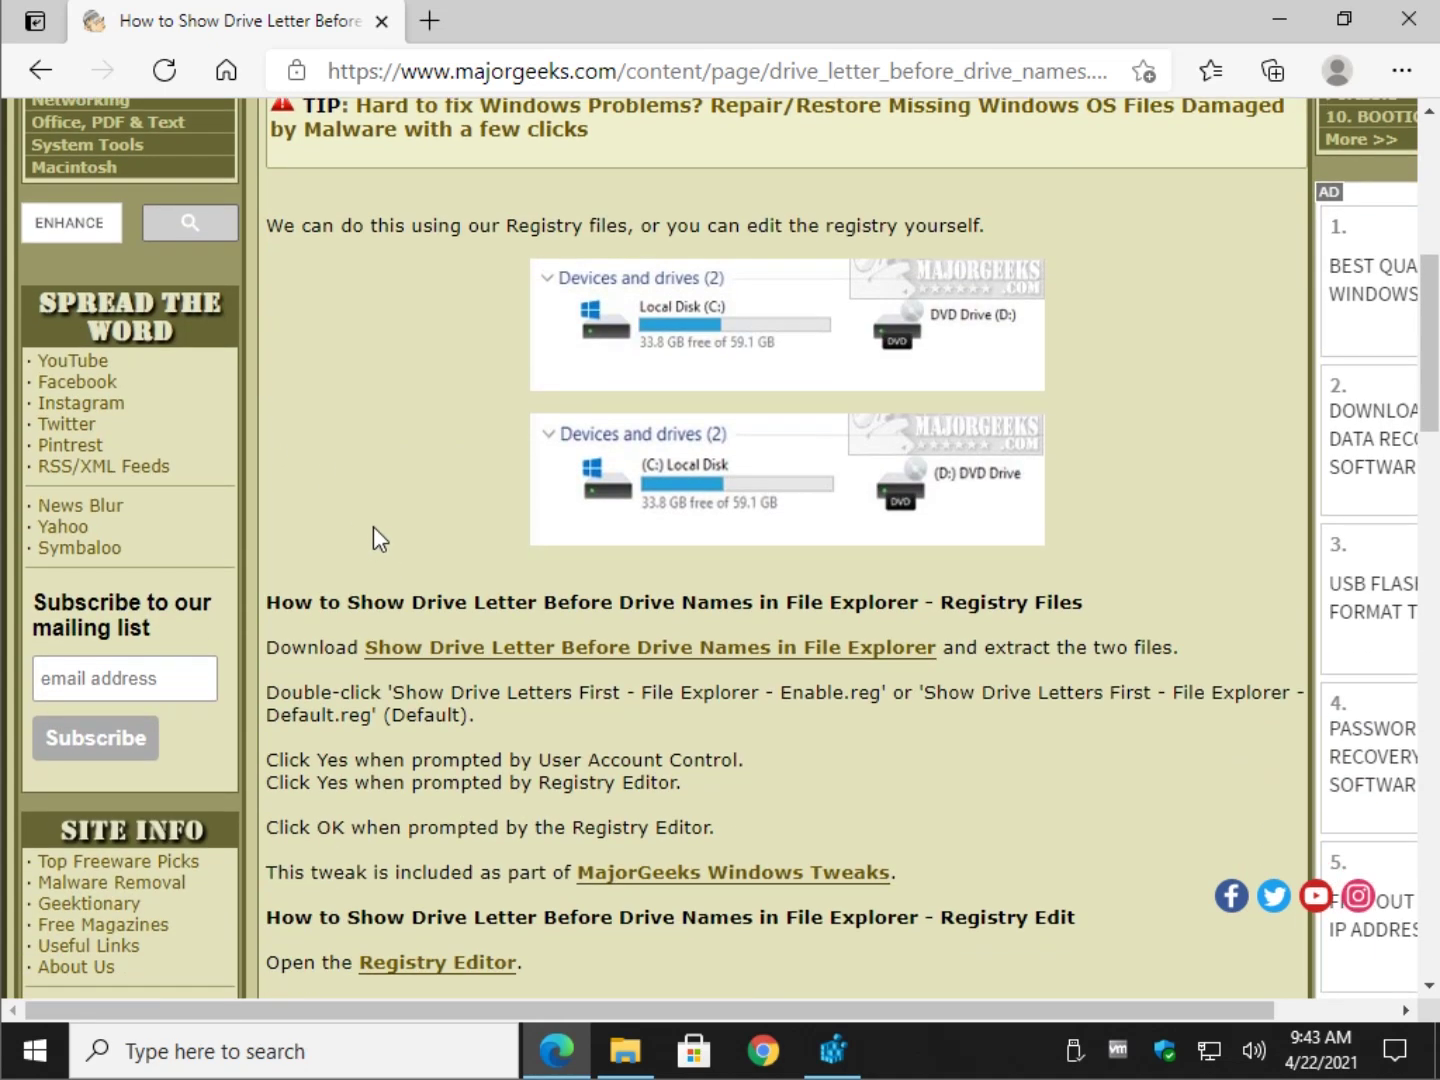
pyautogui.scroll(-1, 366, 492)
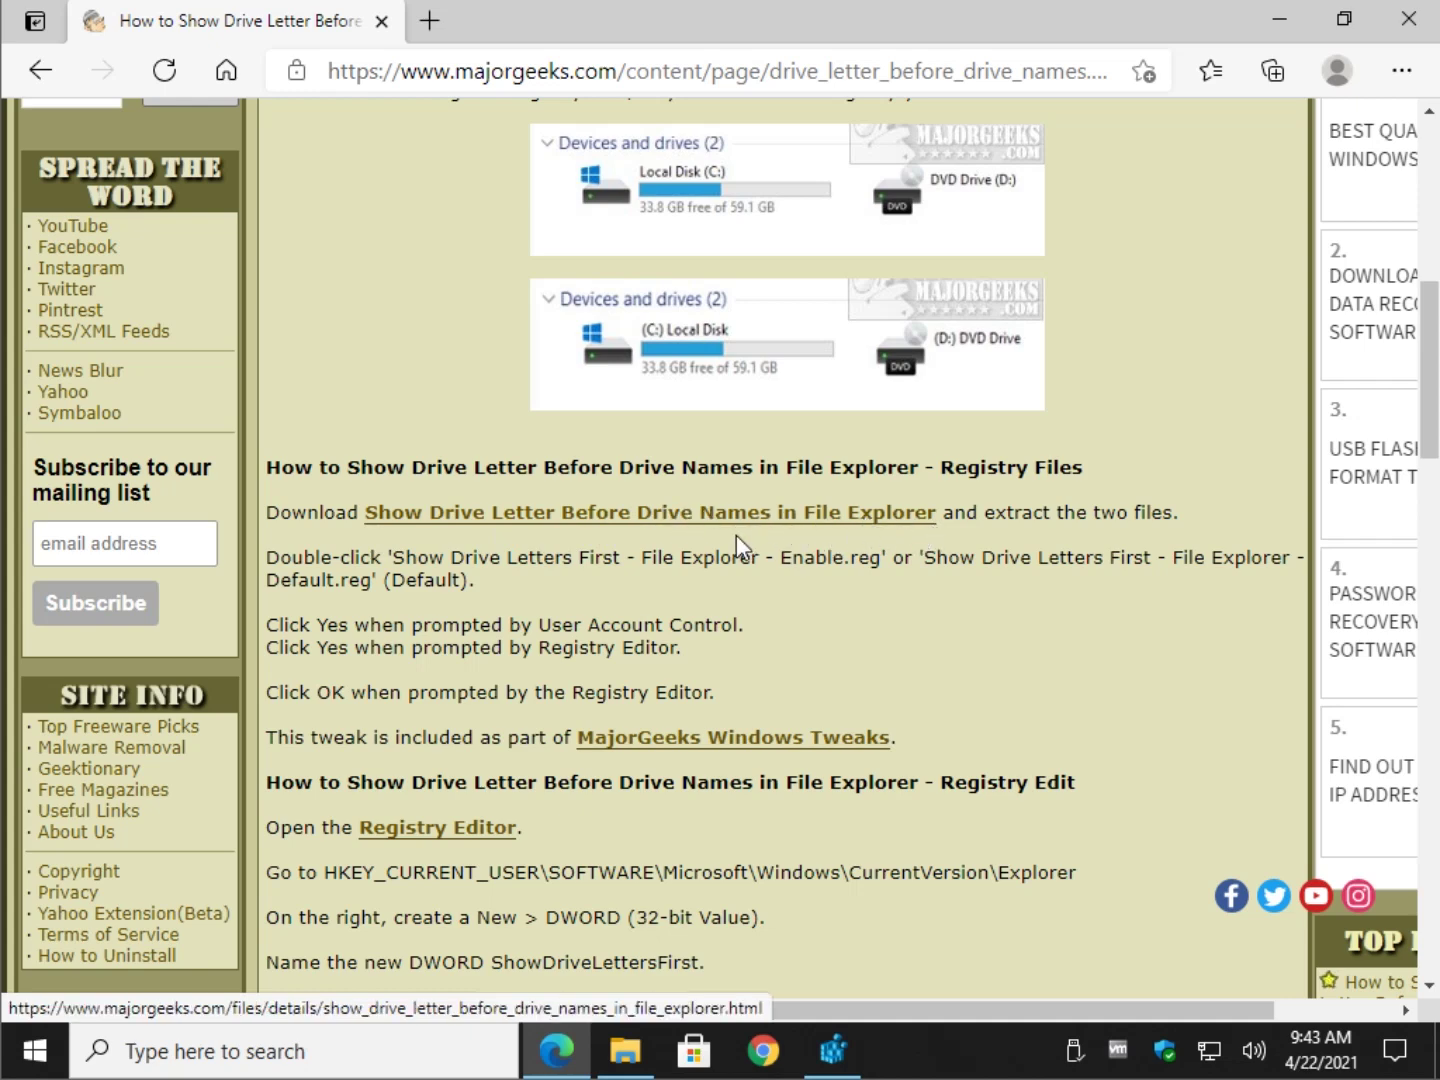
# Merge Enable.reg from the extracted Downloads tweak folder into the registry.
pyautogui.click(626, 1050)
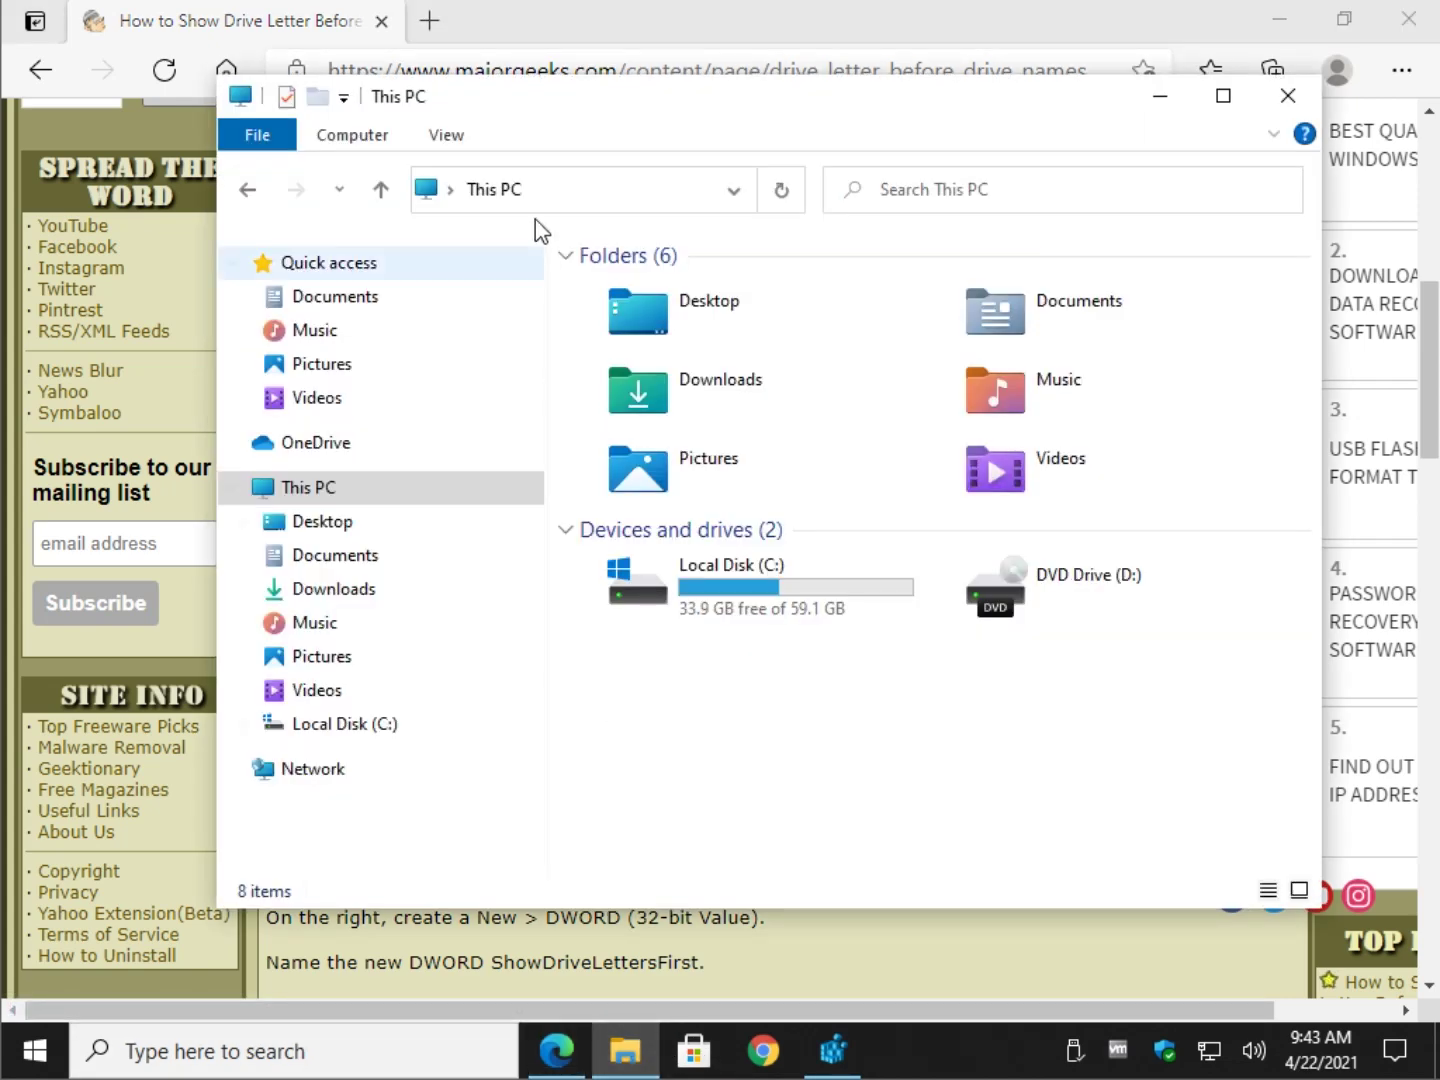
pyautogui.moveTo(316, 399)
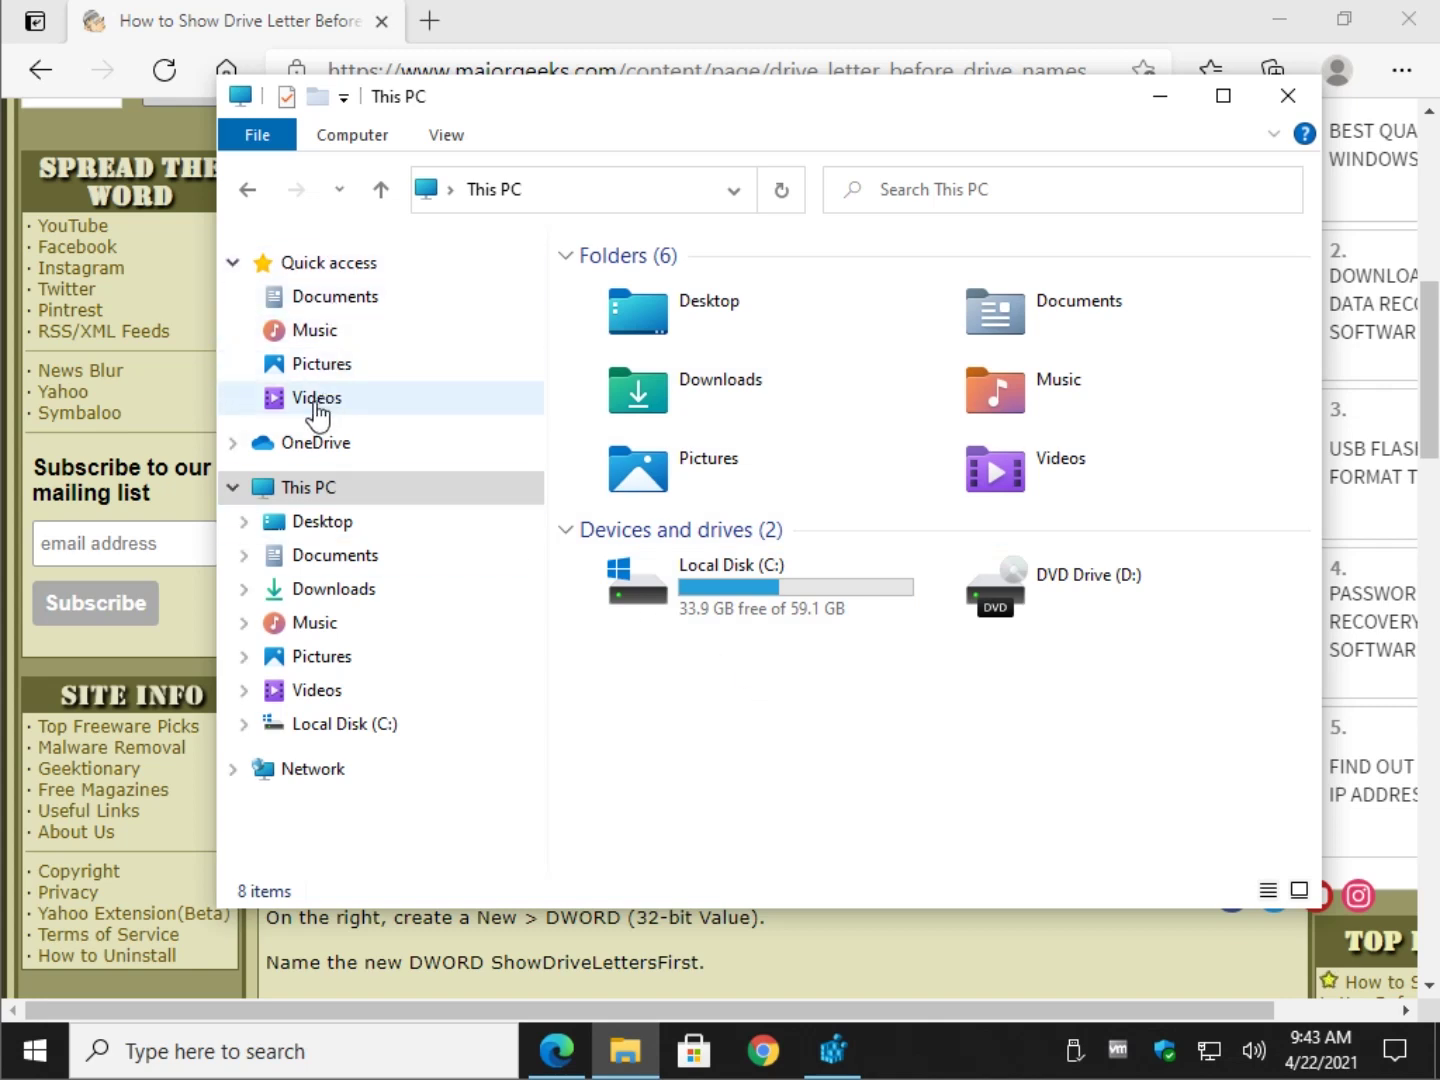
pyautogui.click(295, 591)
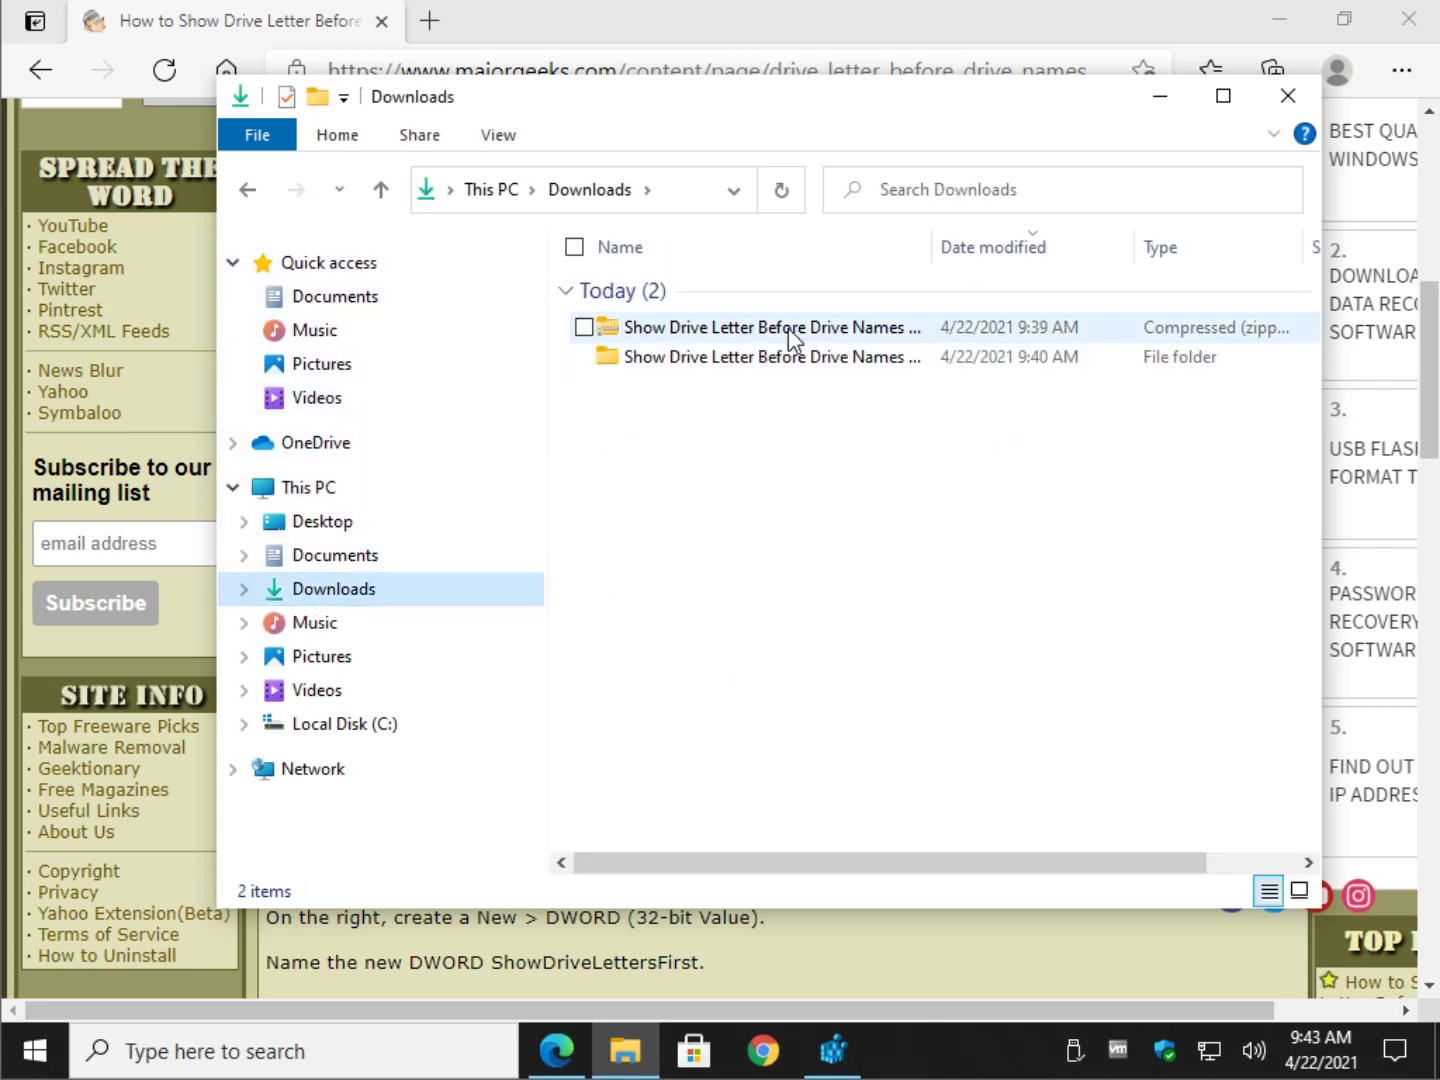
pyautogui.doubleClick(755, 358)
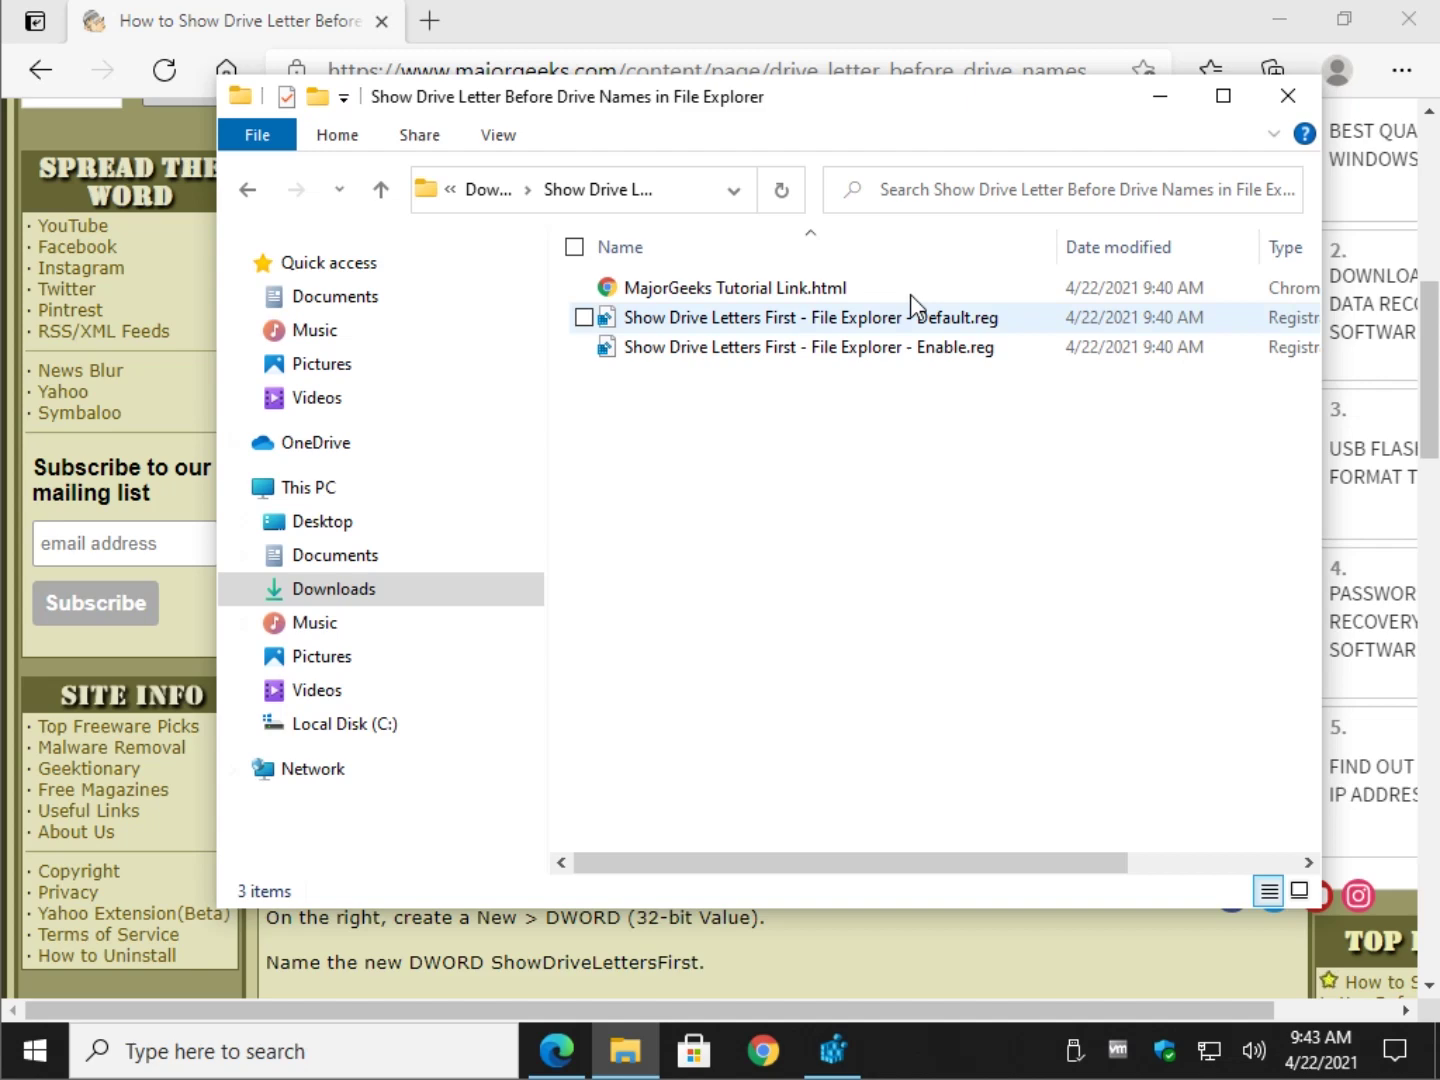
pyautogui.click(954, 326)
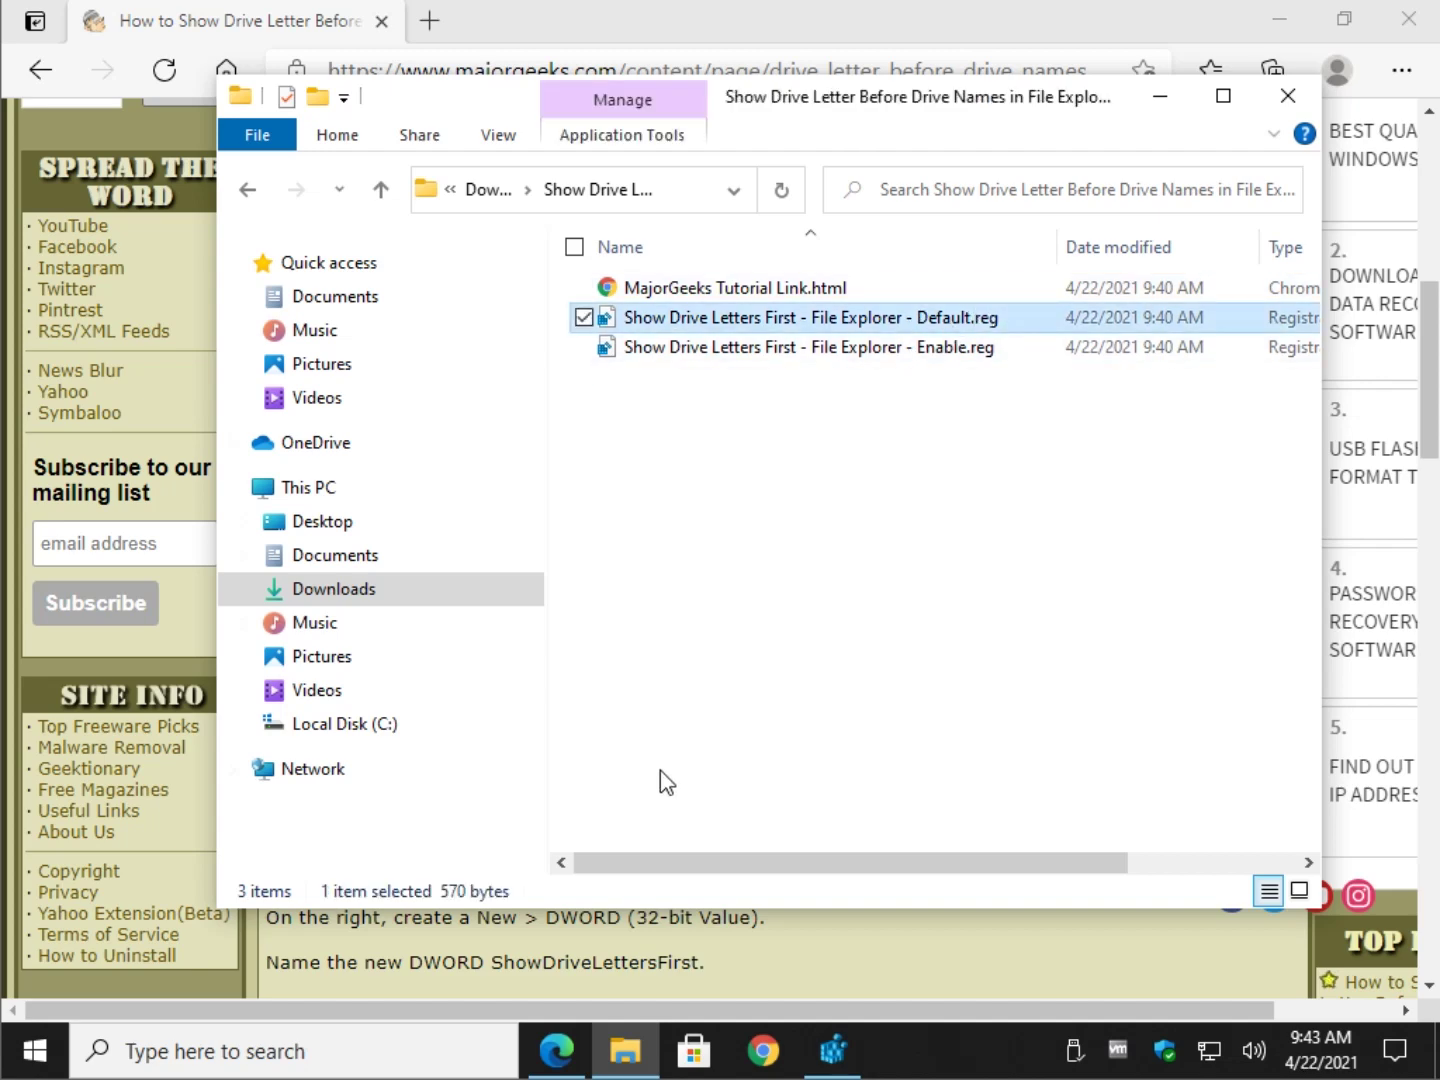
pyautogui.click(974, 349)
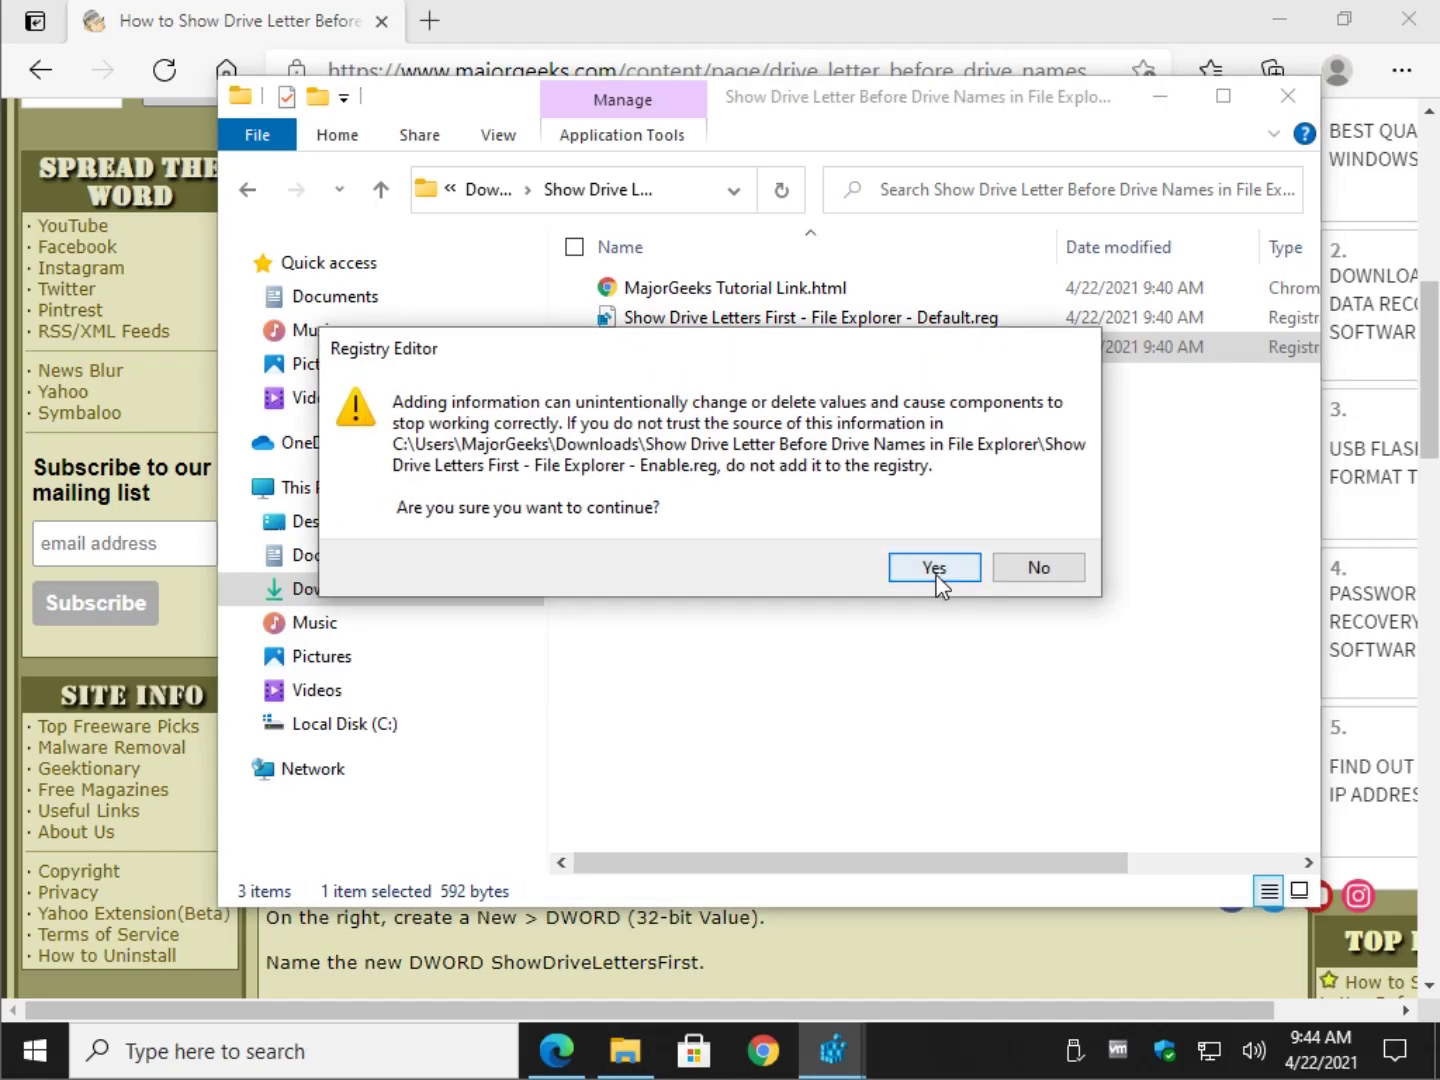
pyautogui.click(949, 568)
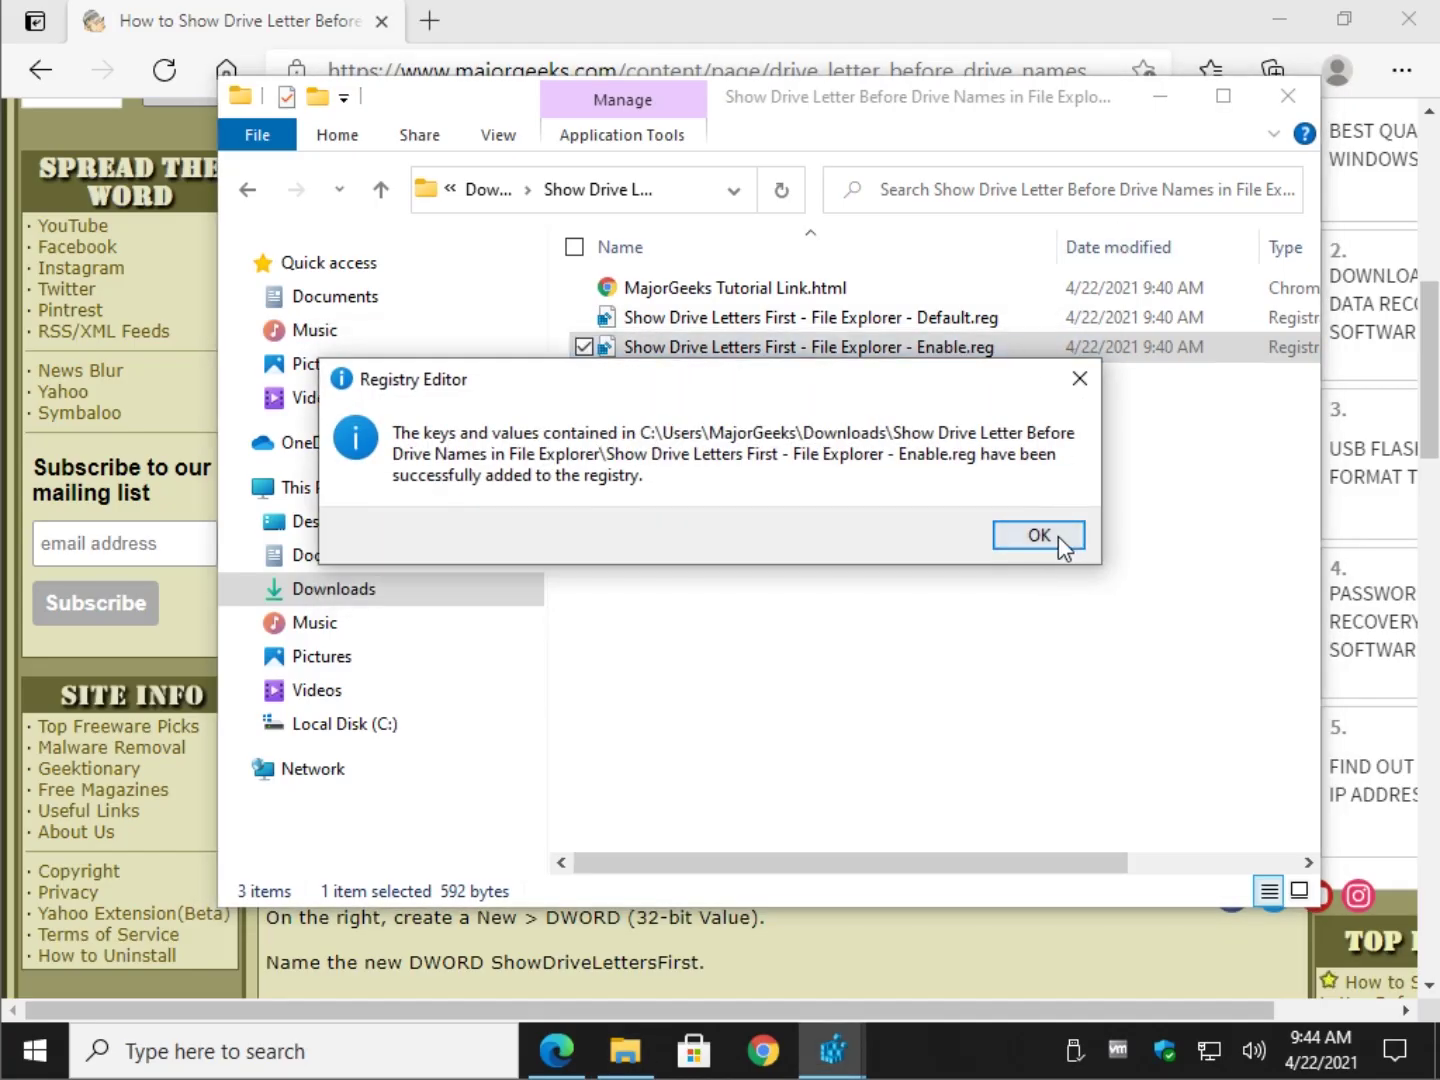
pyautogui.click(1037, 535)
# Recheck This PC, which still shows Local Disk (C:), then close File Explorer.
pyautogui.click(1288, 96)
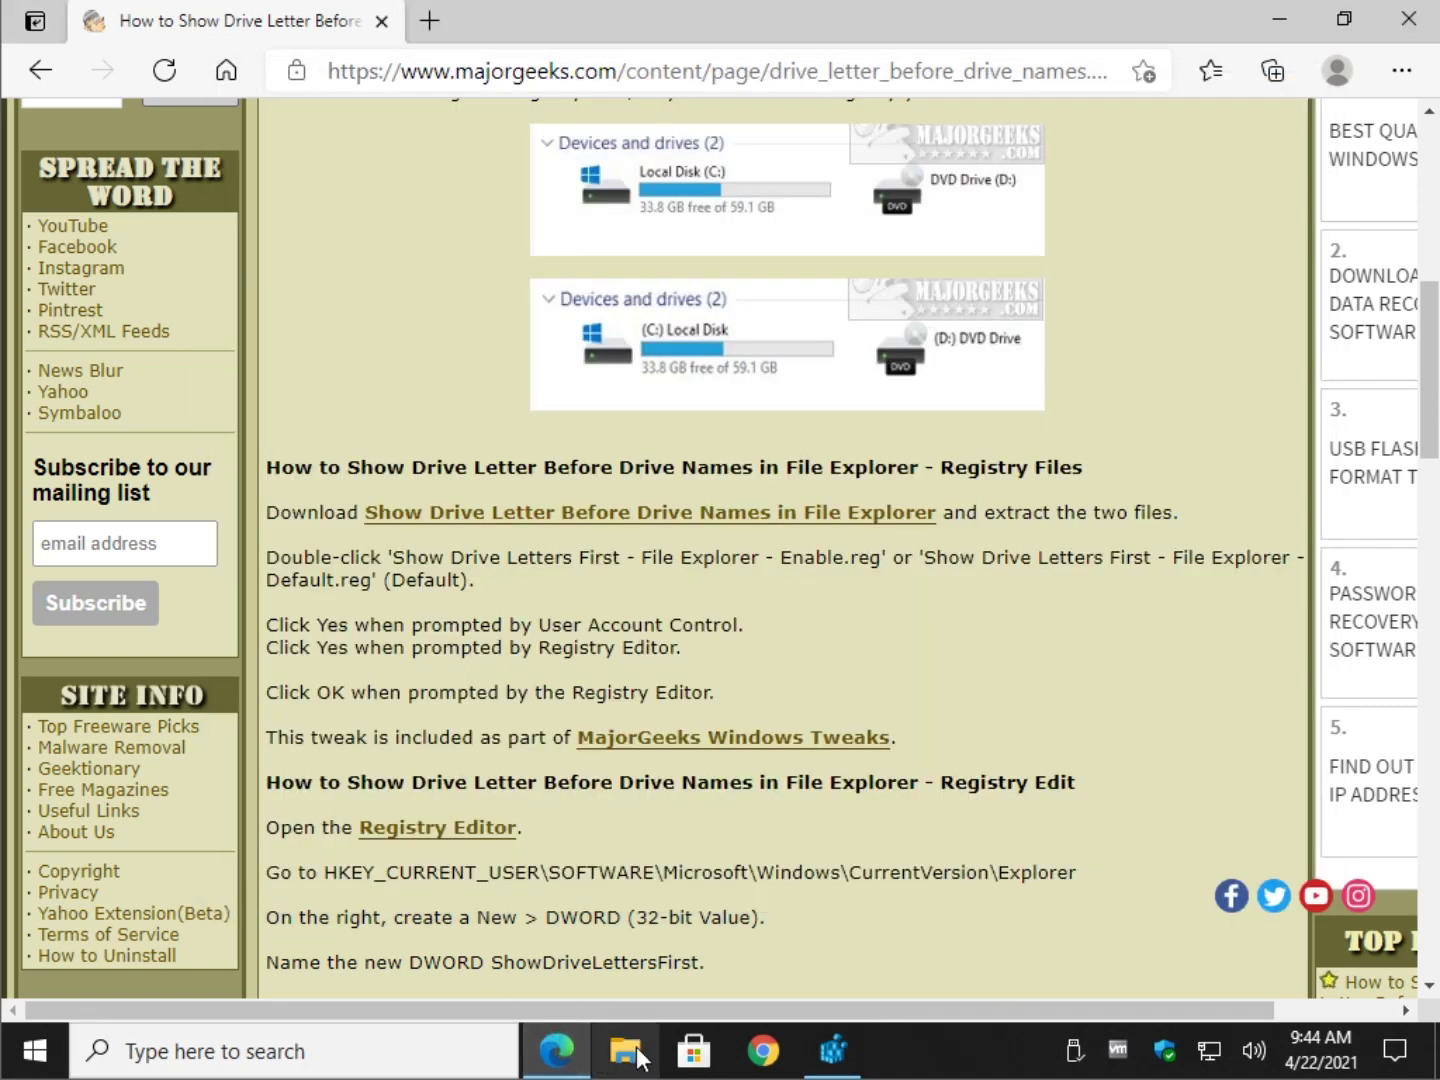
pyautogui.click(628, 1052)
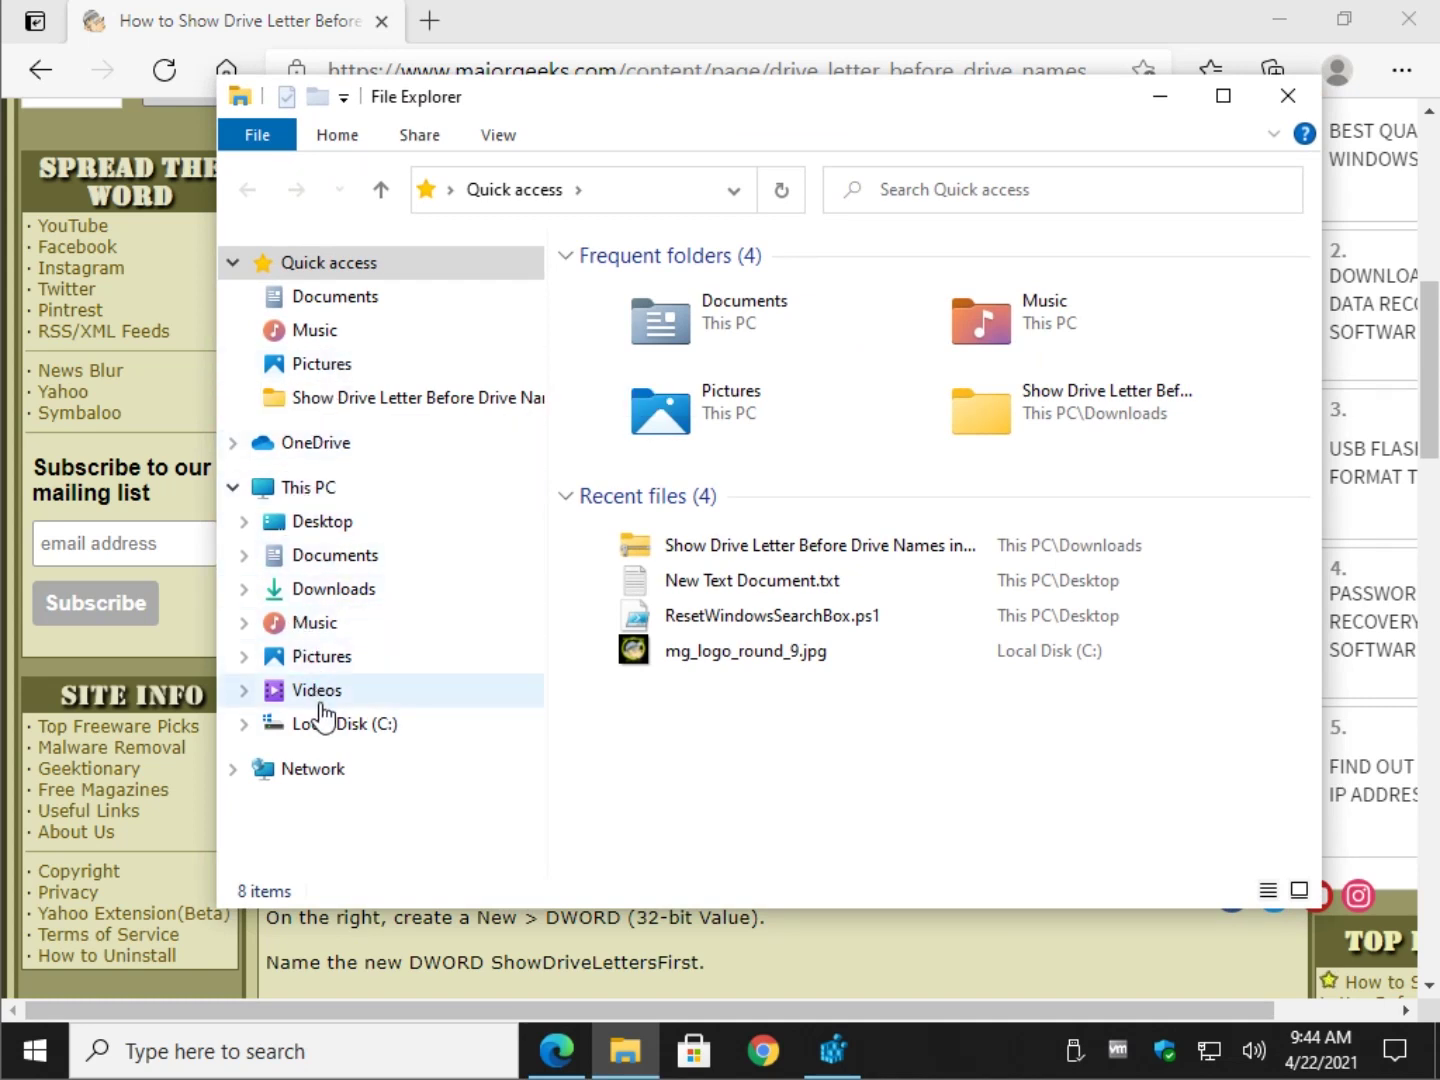
pyautogui.click(310, 487)
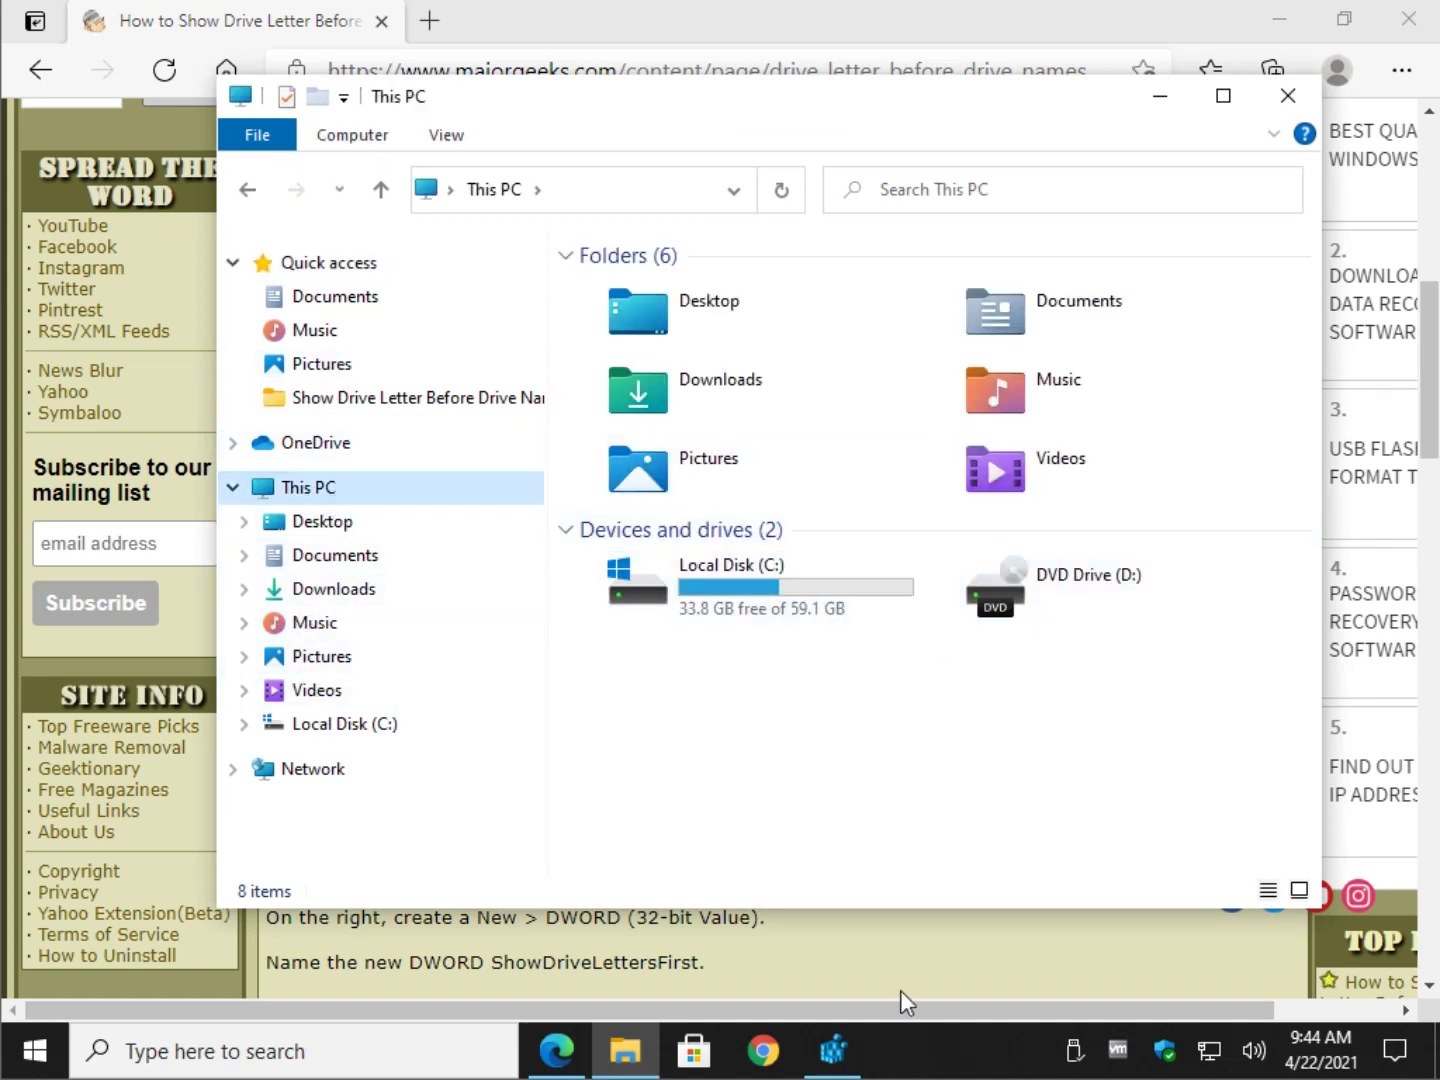
pyautogui.click(1289, 95)
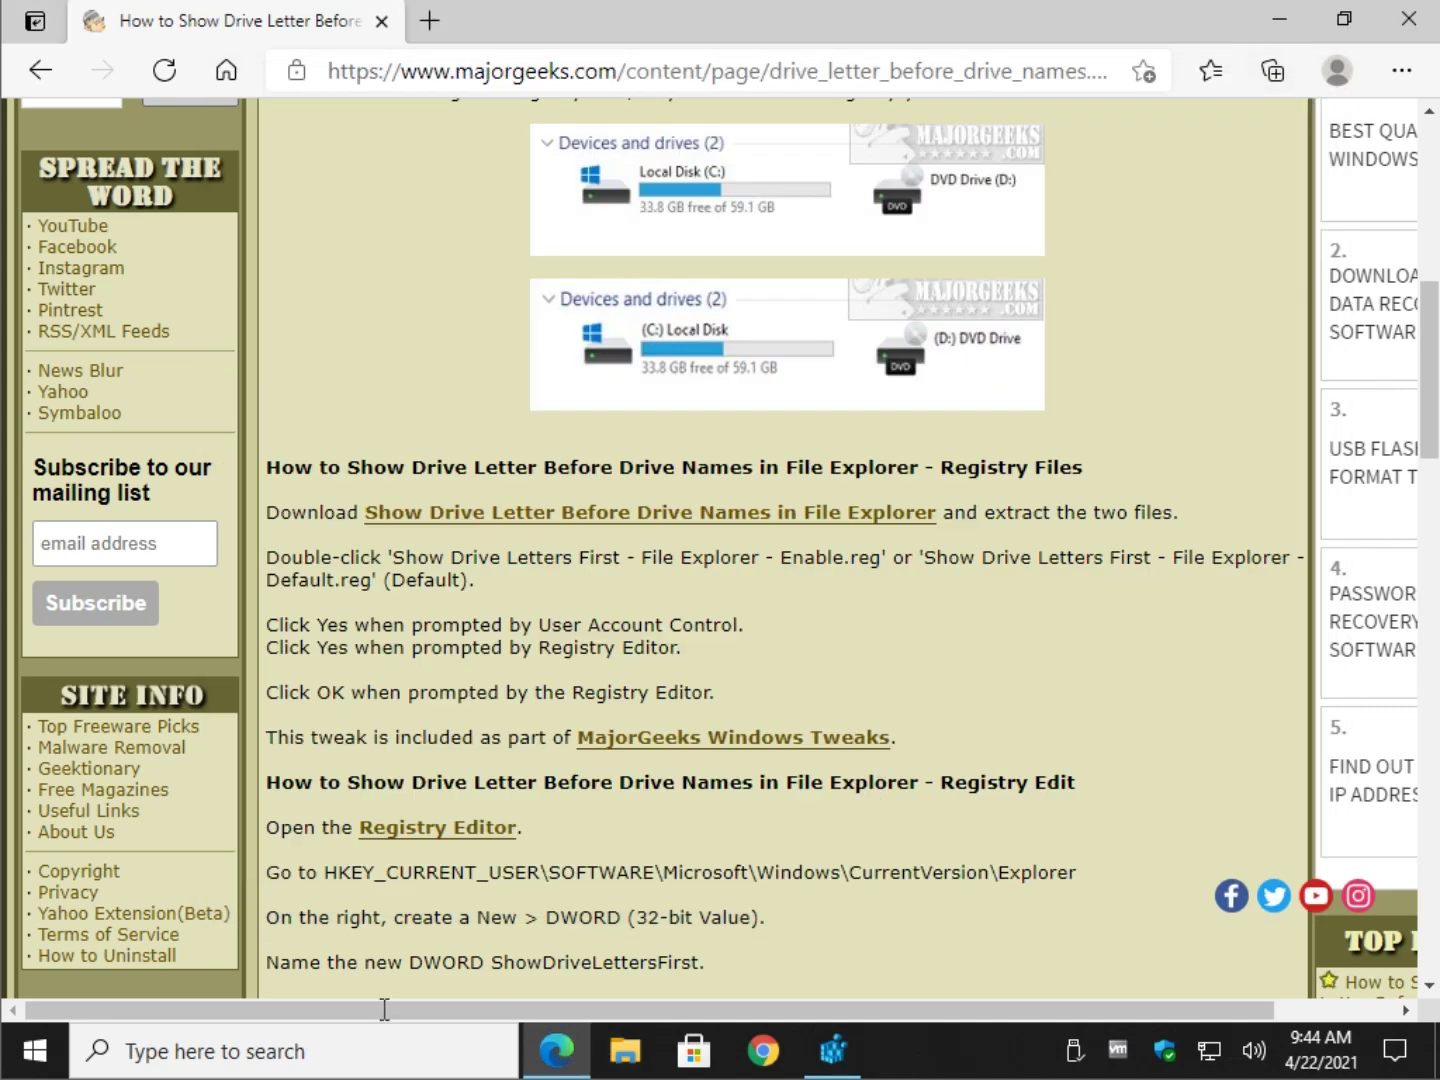
# Restart the Windows Explorer process in Task Manager, then close Task Manager.
pyautogui.press('super+x')
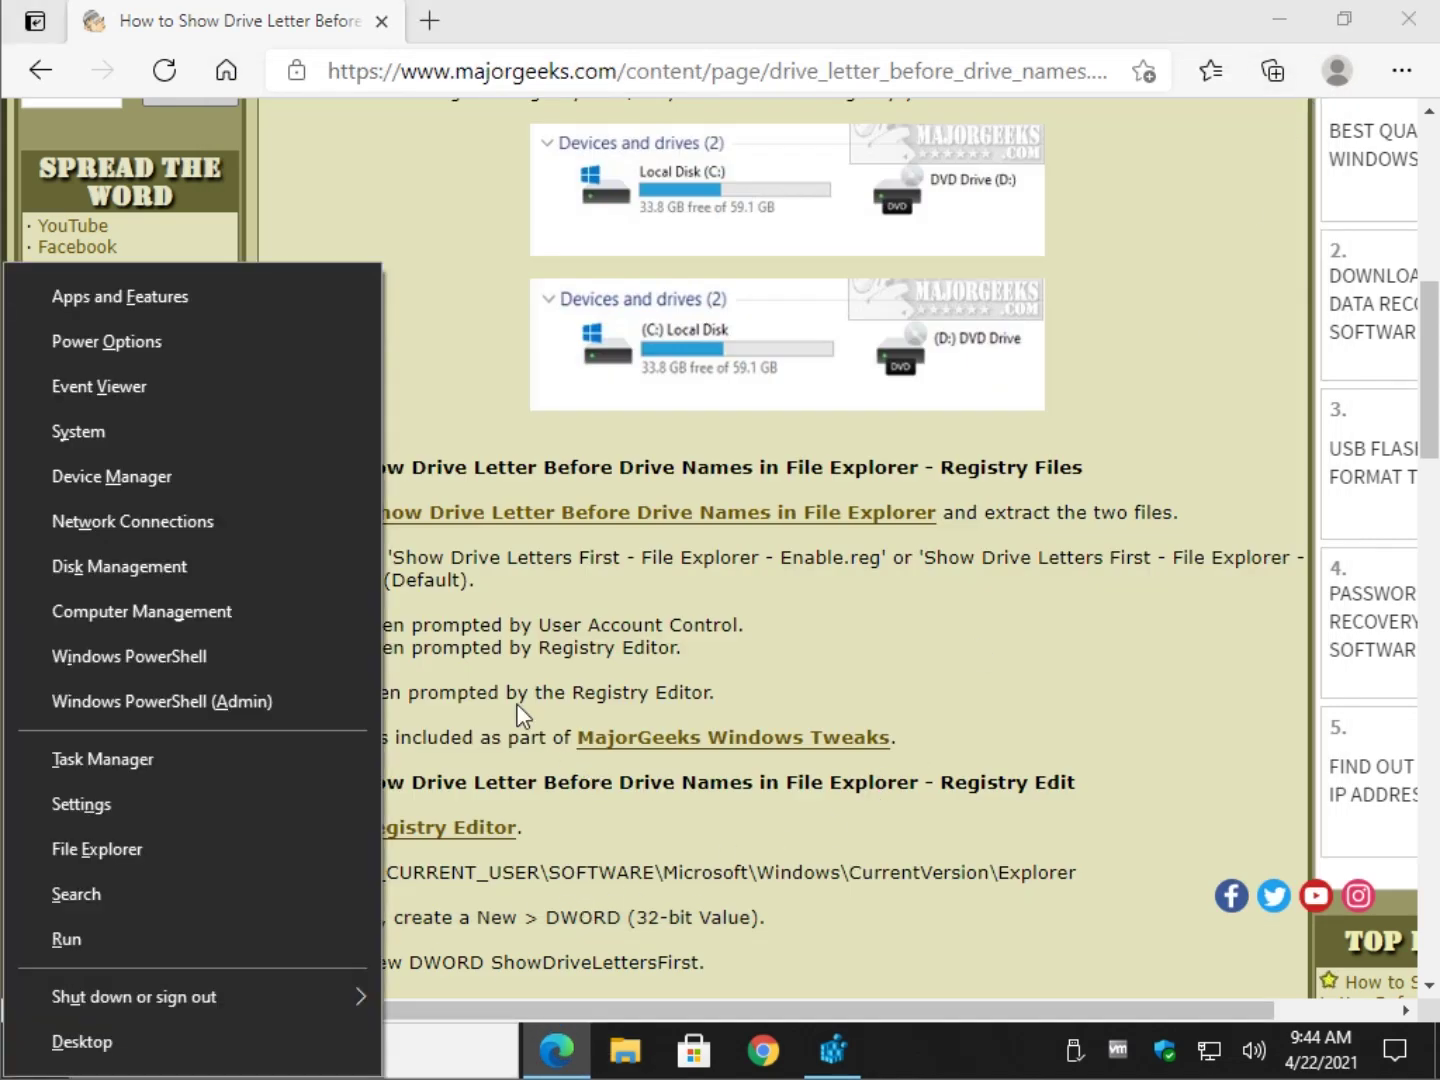
pyautogui.click(147, 768)
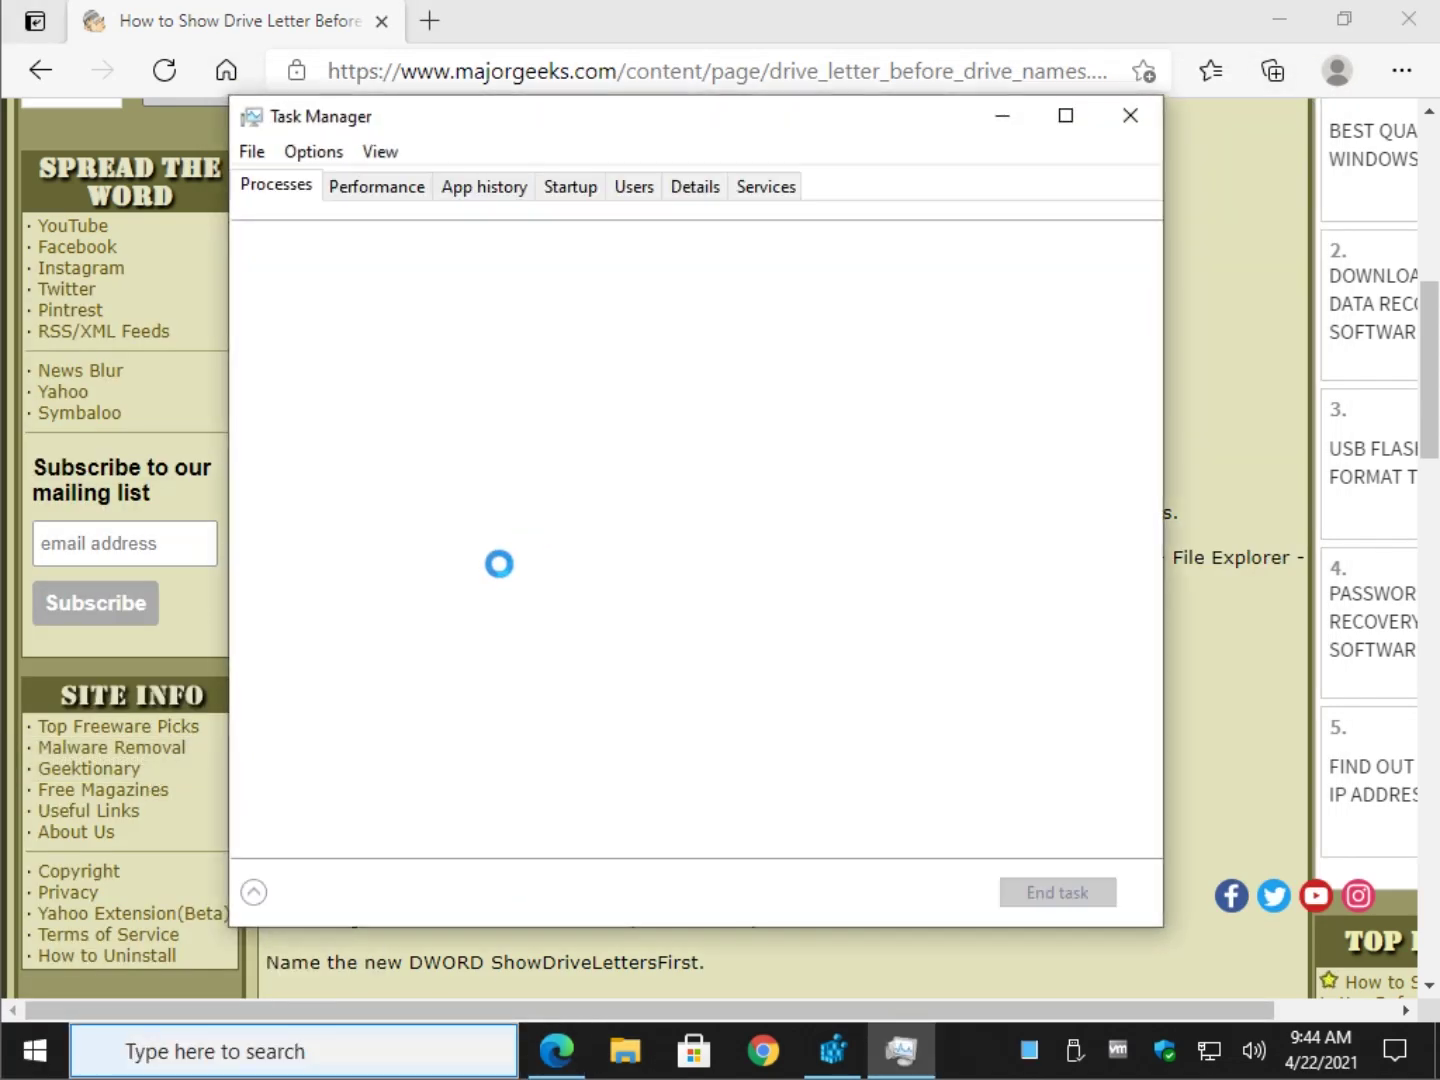
pyautogui.moveTo(1151, 322); pyautogui.dragTo(1148, 850)
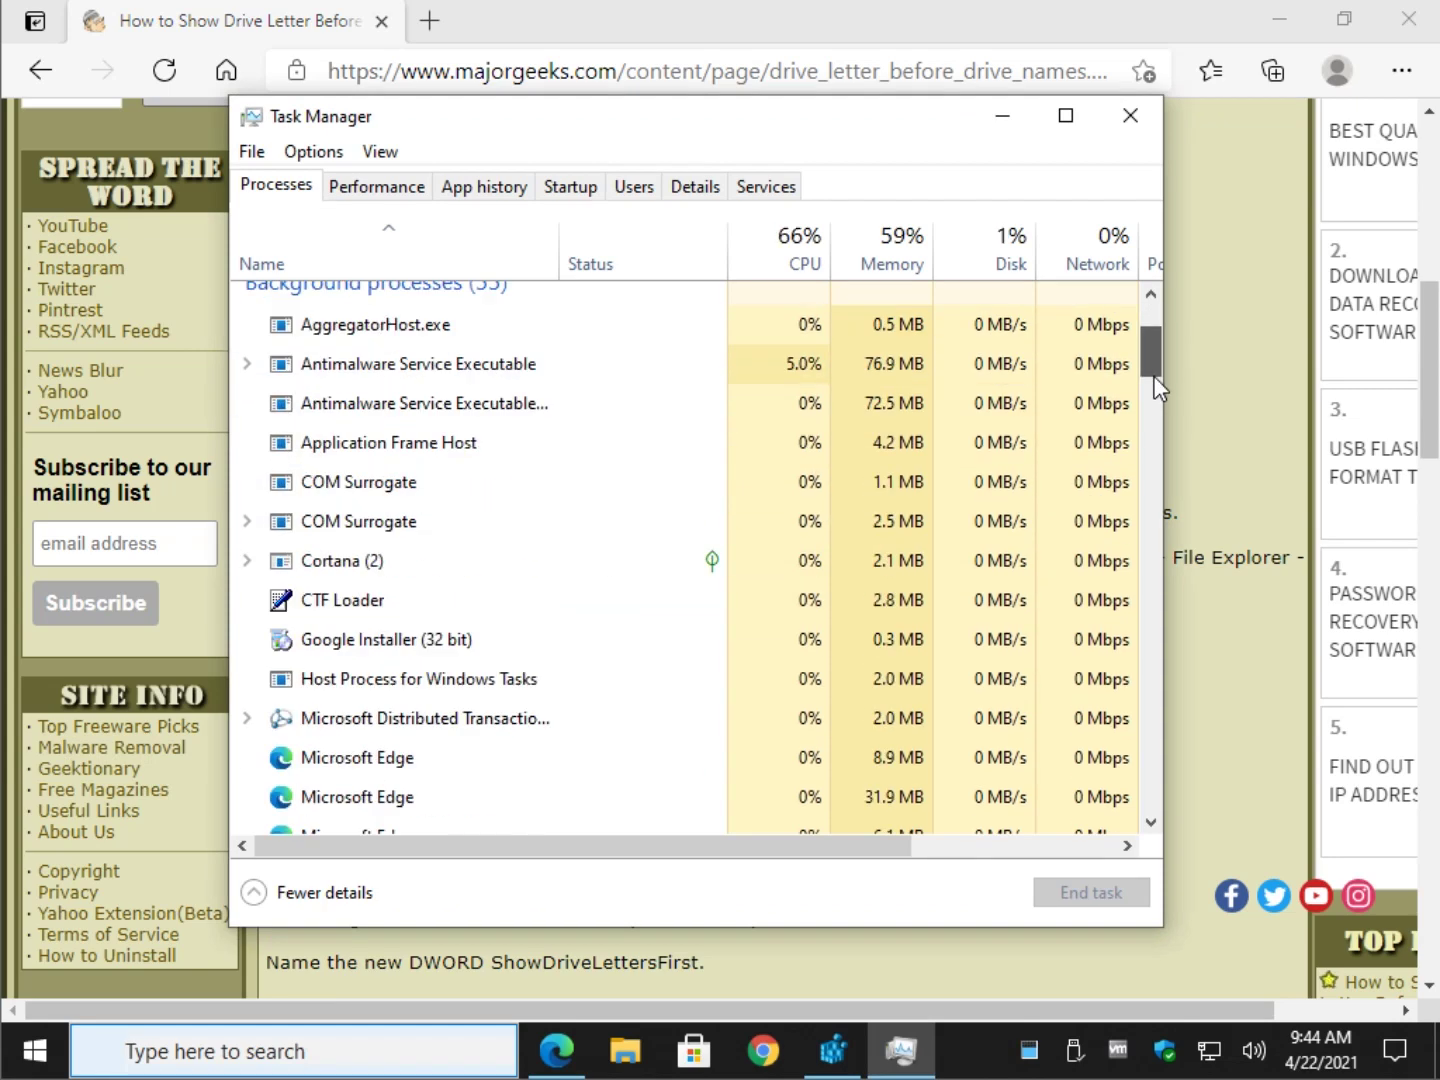
pyautogui.click(433, 658)
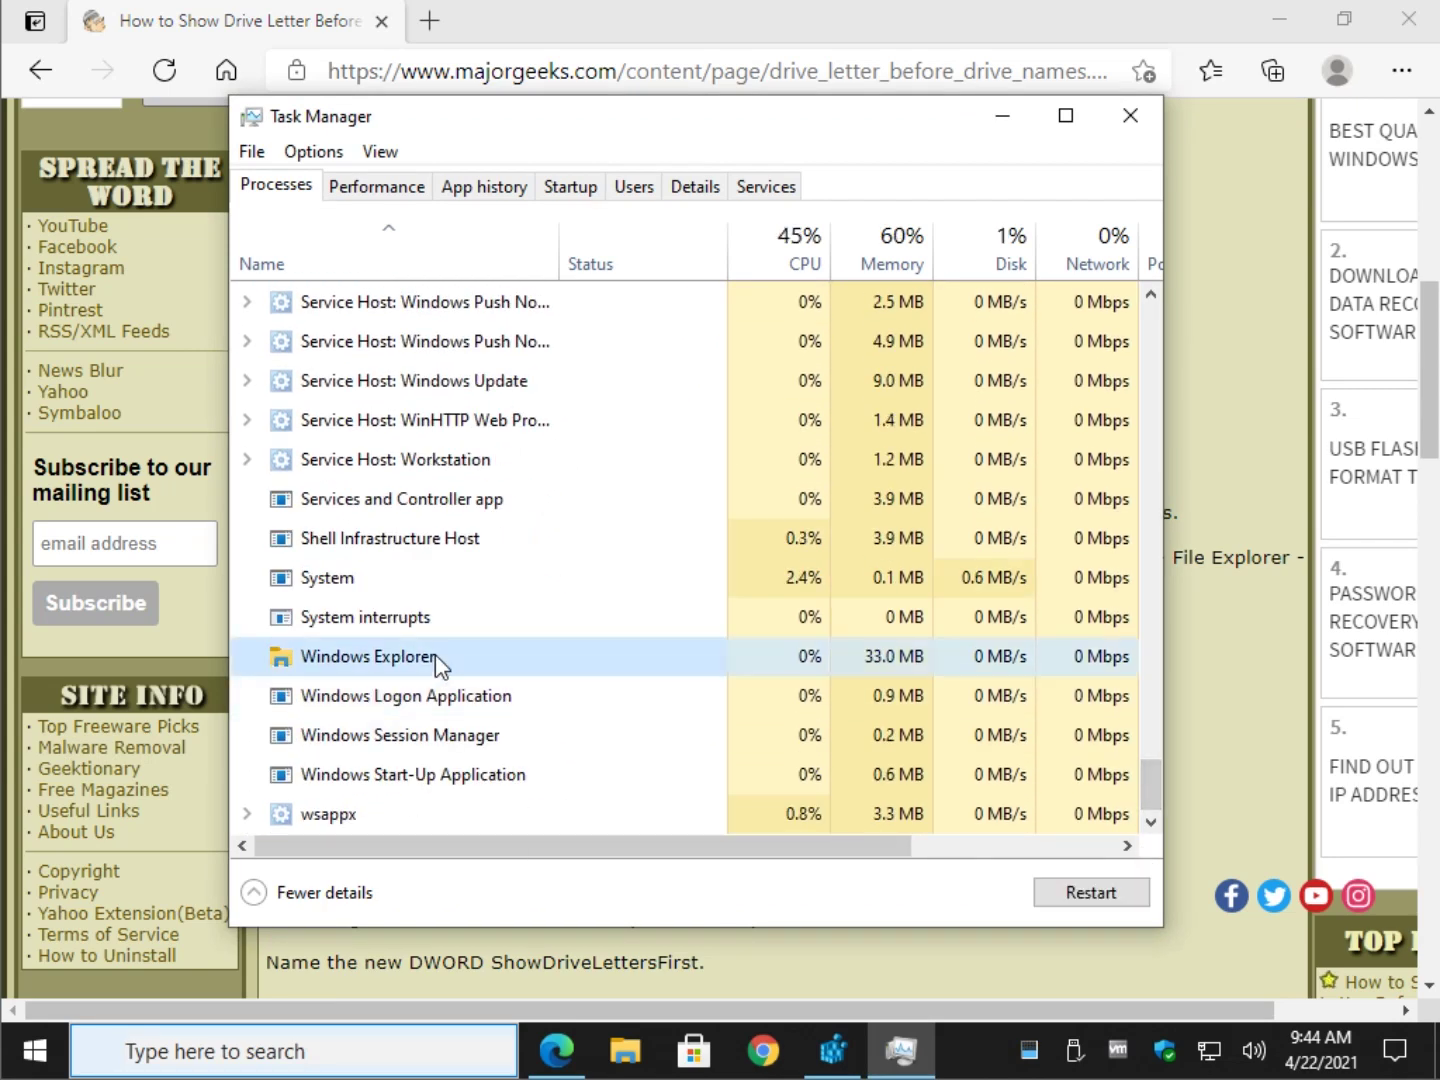
pyautogui.rightClick(425, 660)
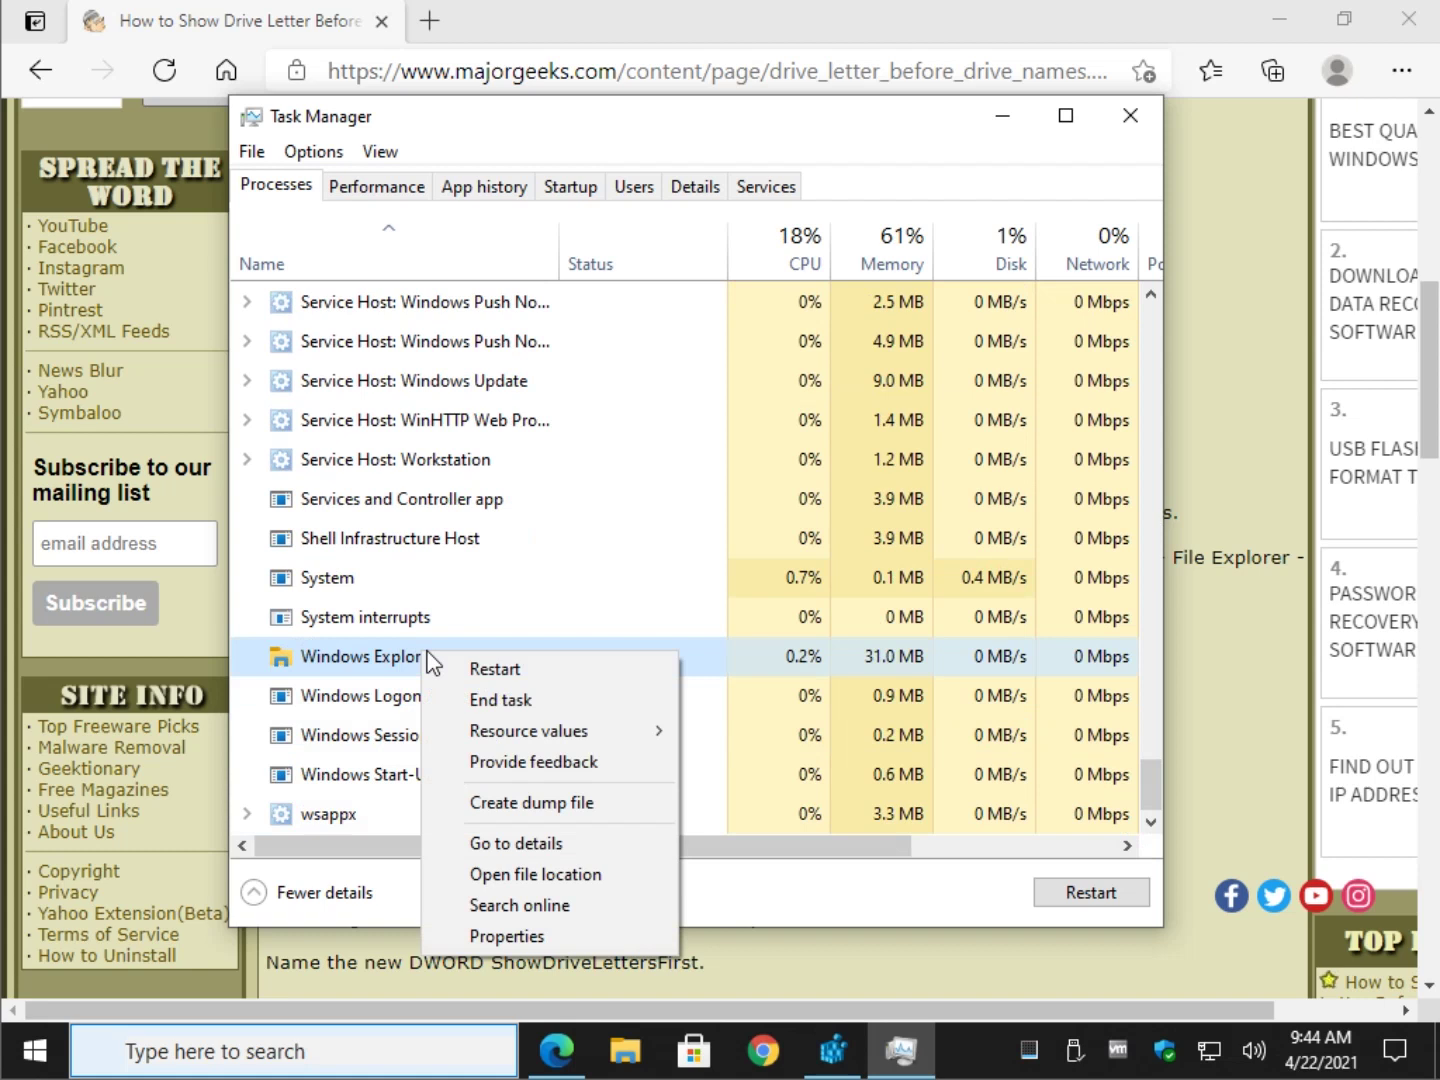
pyautogui.click(557, 666)
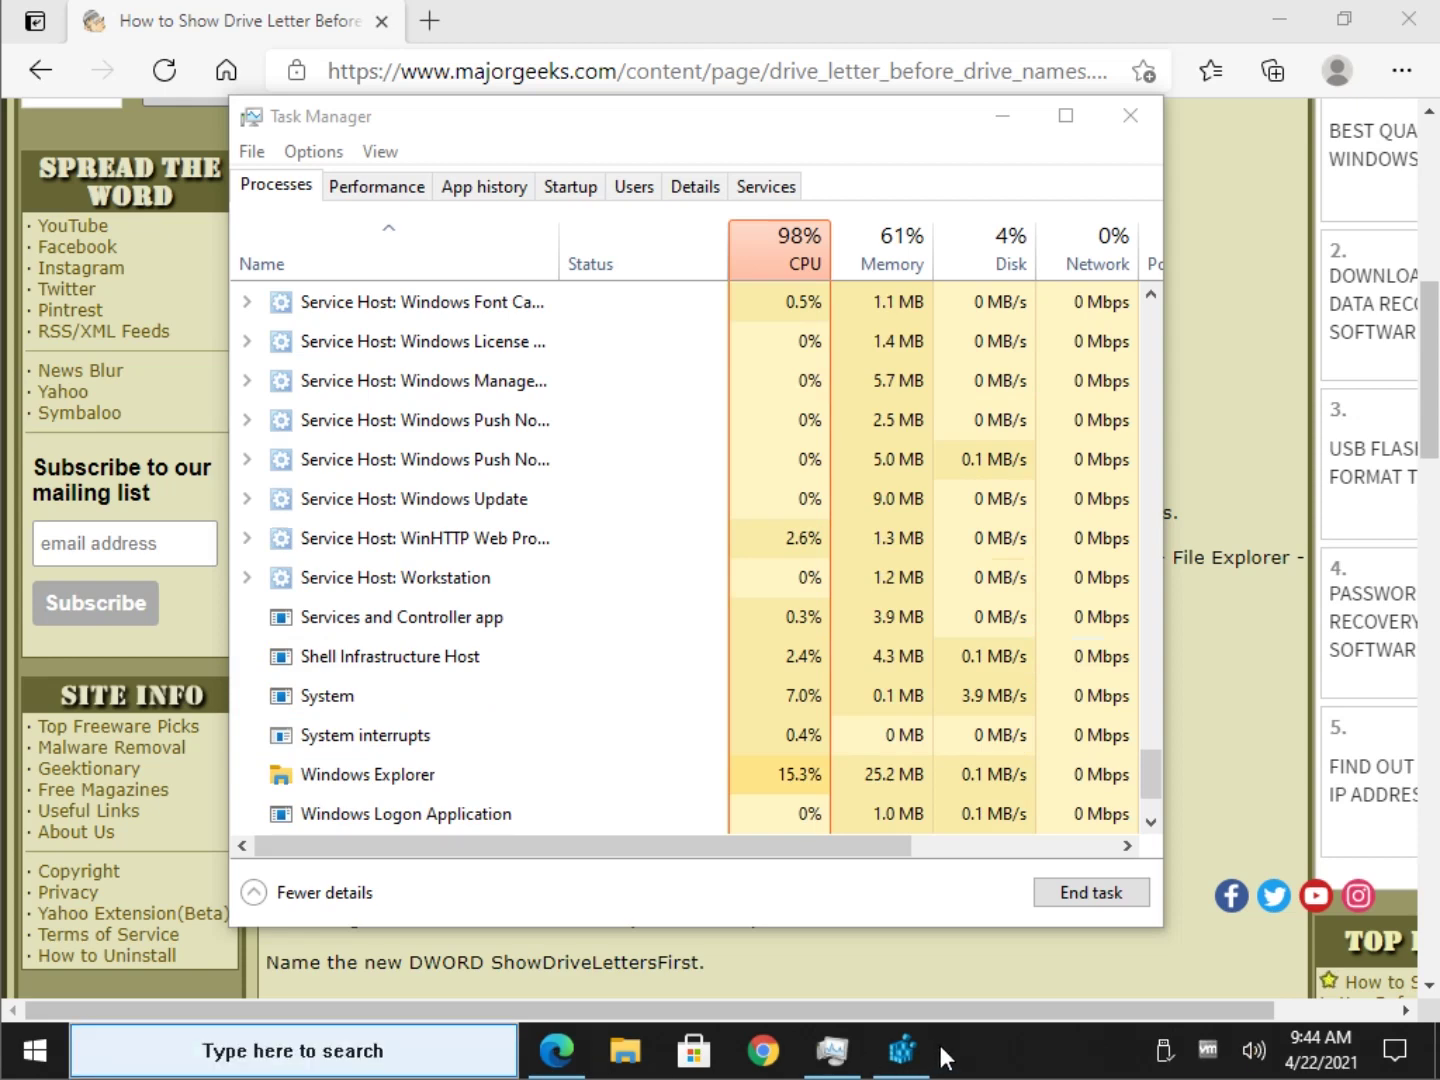
pyautogui.click(1130, 116)
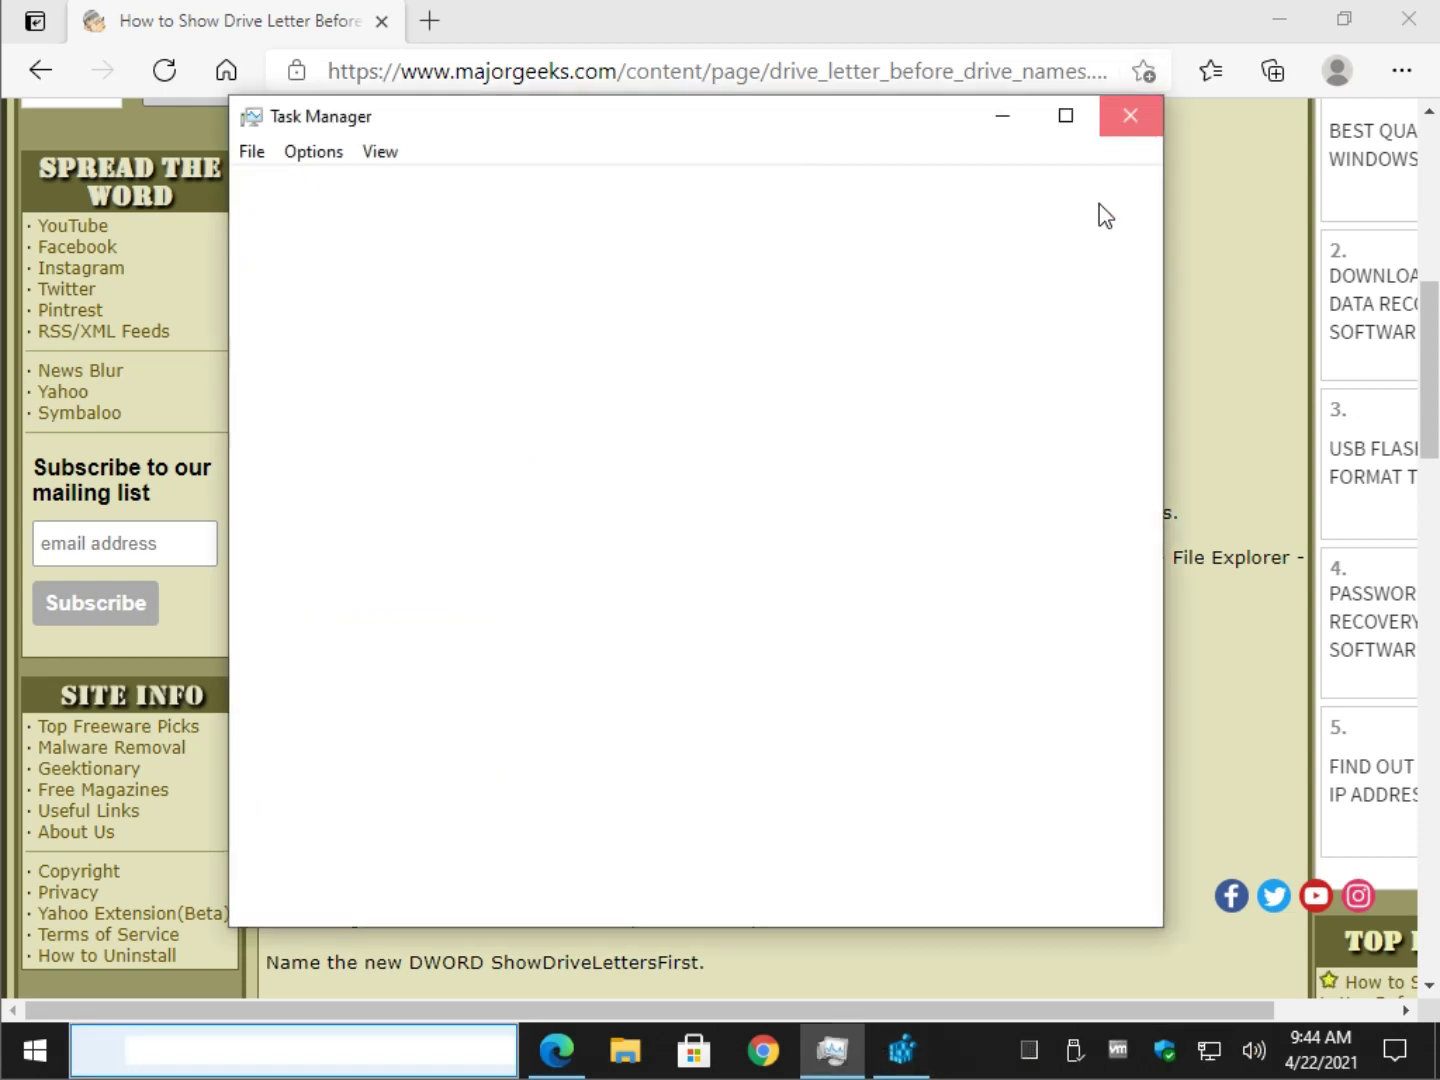
# Check the This PC drive list, then close File Explorer.
pyautogui.click(622, 1052)
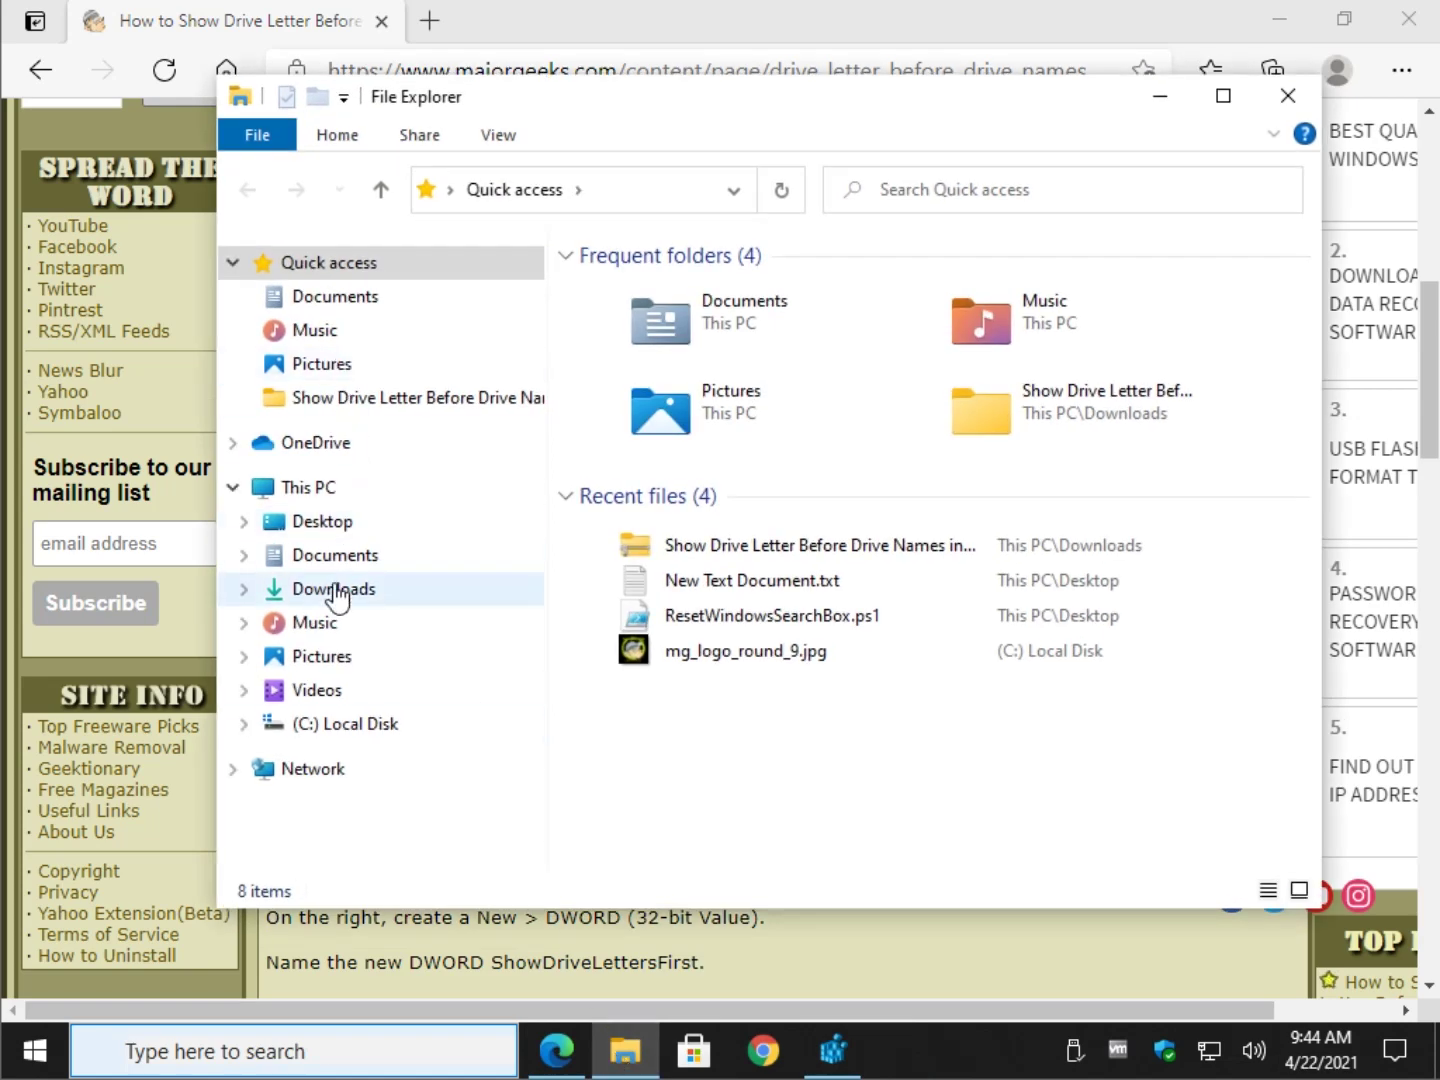
pyautogui.click(318, 489)
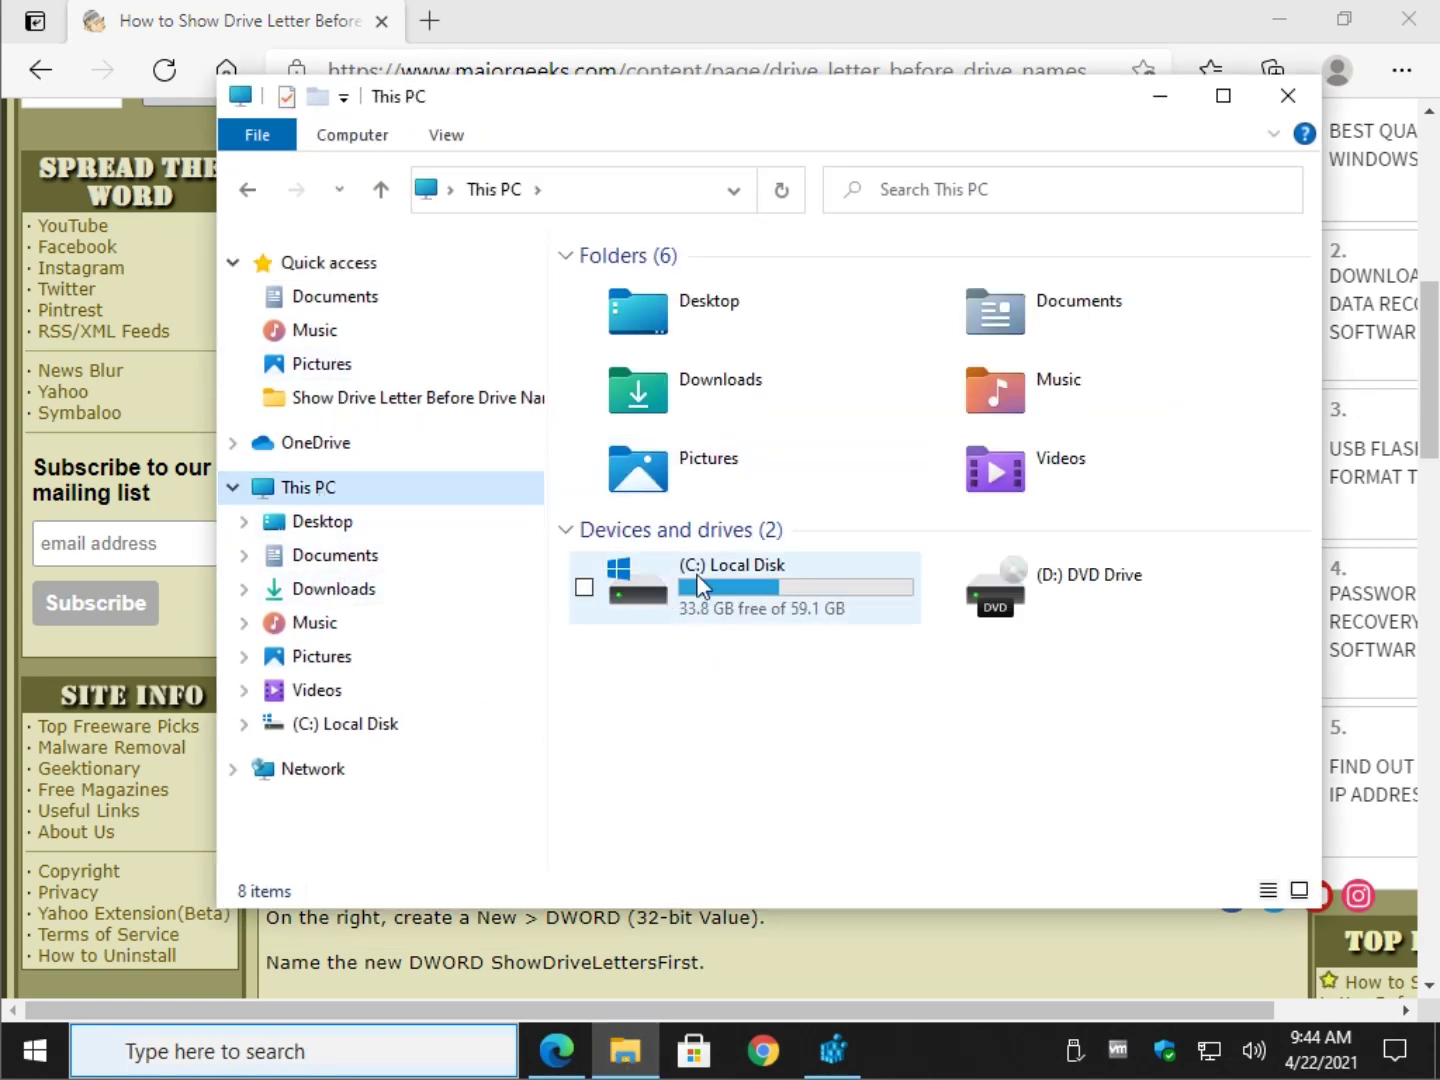
pyautogui.click(1288, 96)
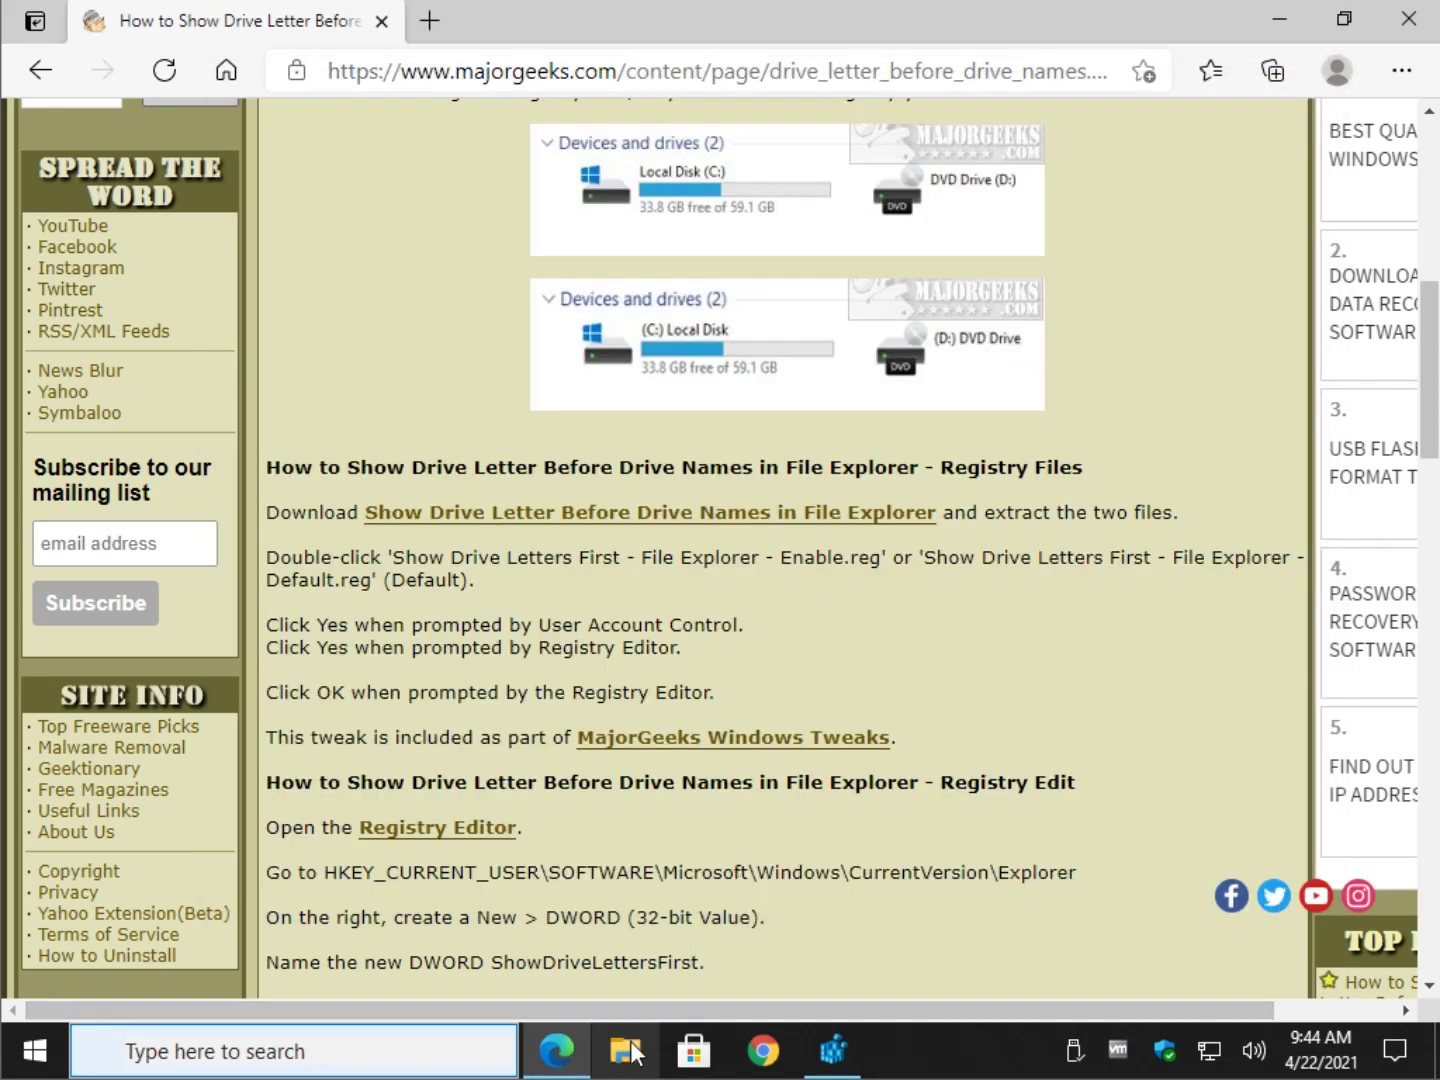
# Run Default.reg from the Downloads tweak folder, accepting the Run, UAC and registry prompts.
pyautogui.click(624, 1051)
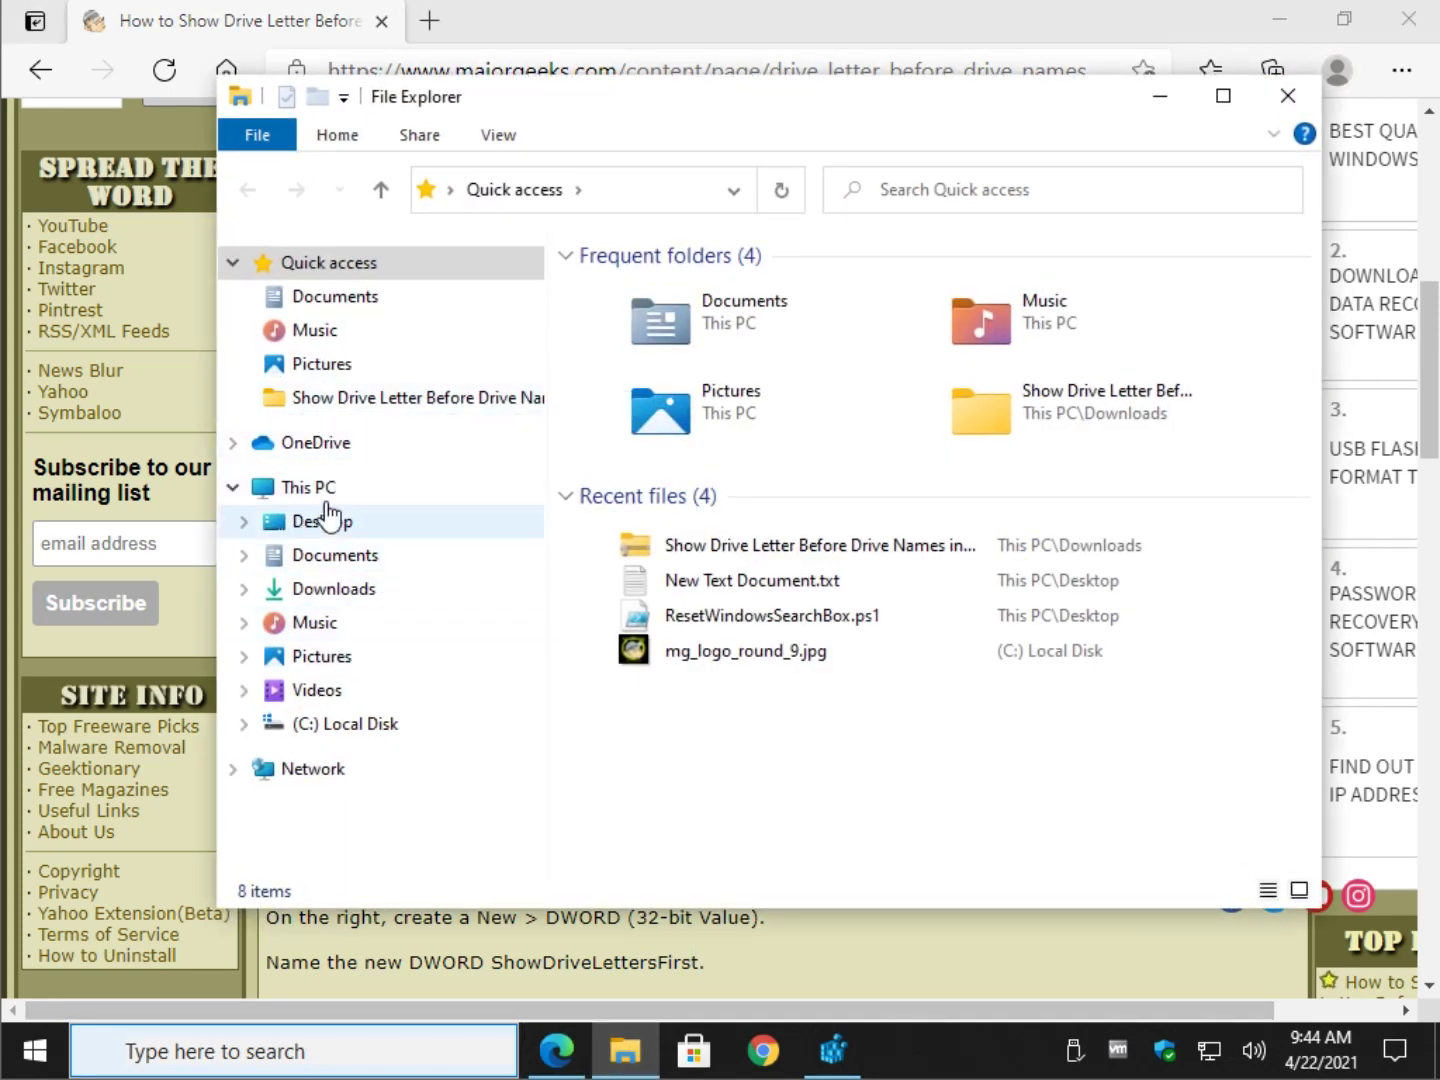
pyautogui.click(321, 588)
pyautogui.doubleClick(841, 358)
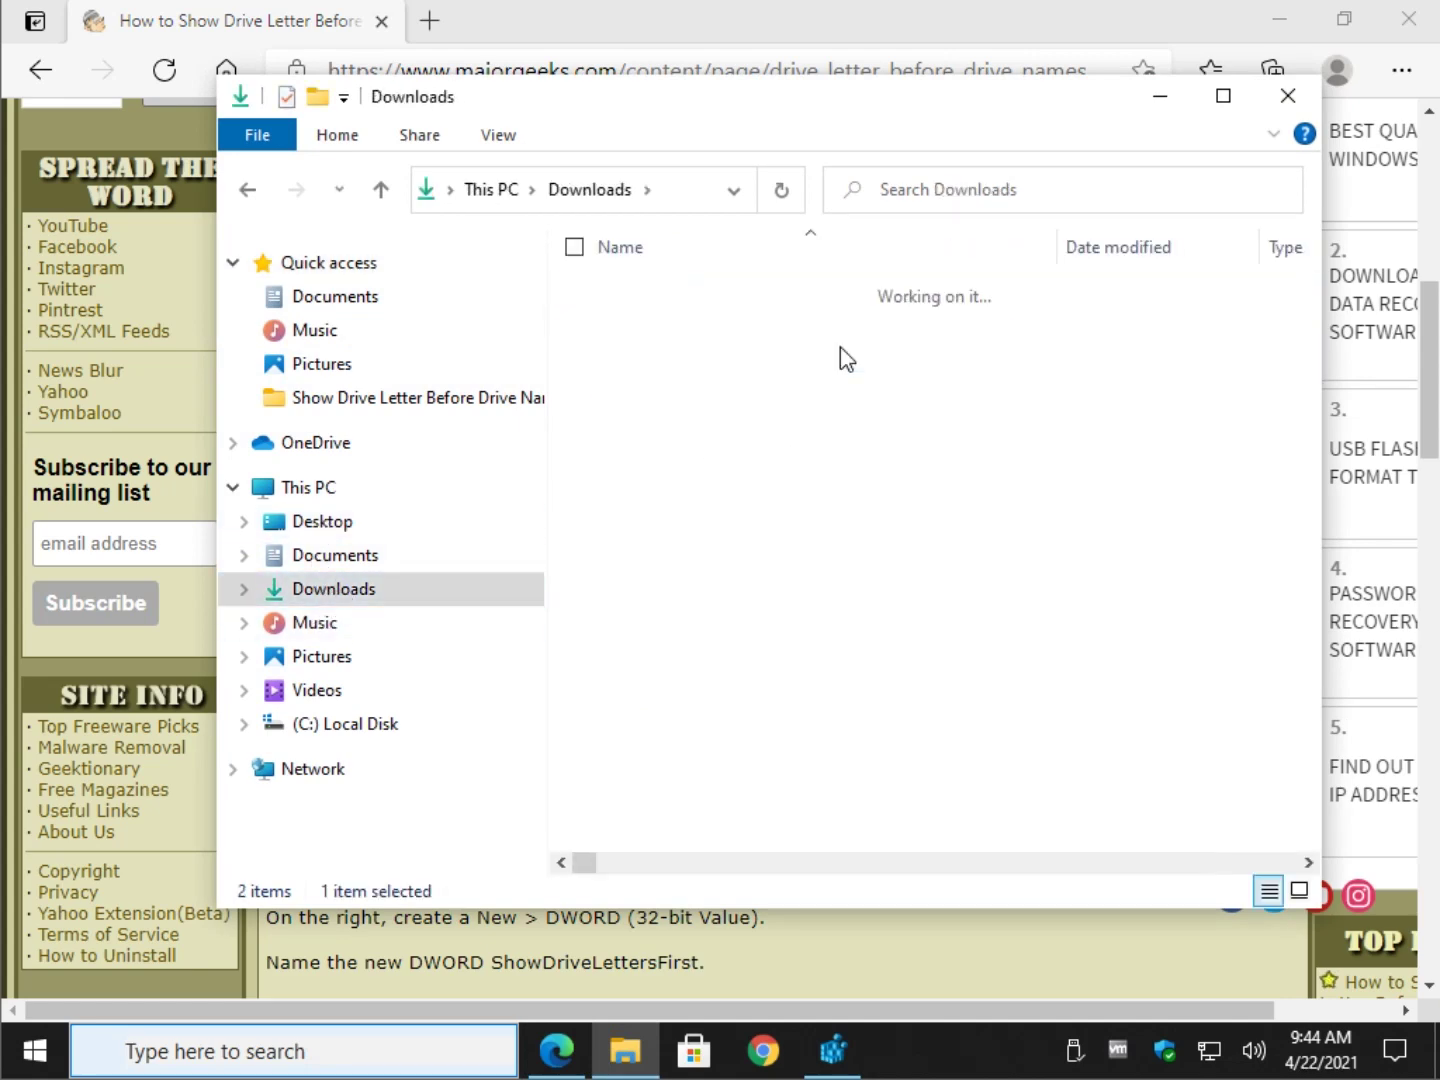
pyautogui.doubleClick(962, 322)
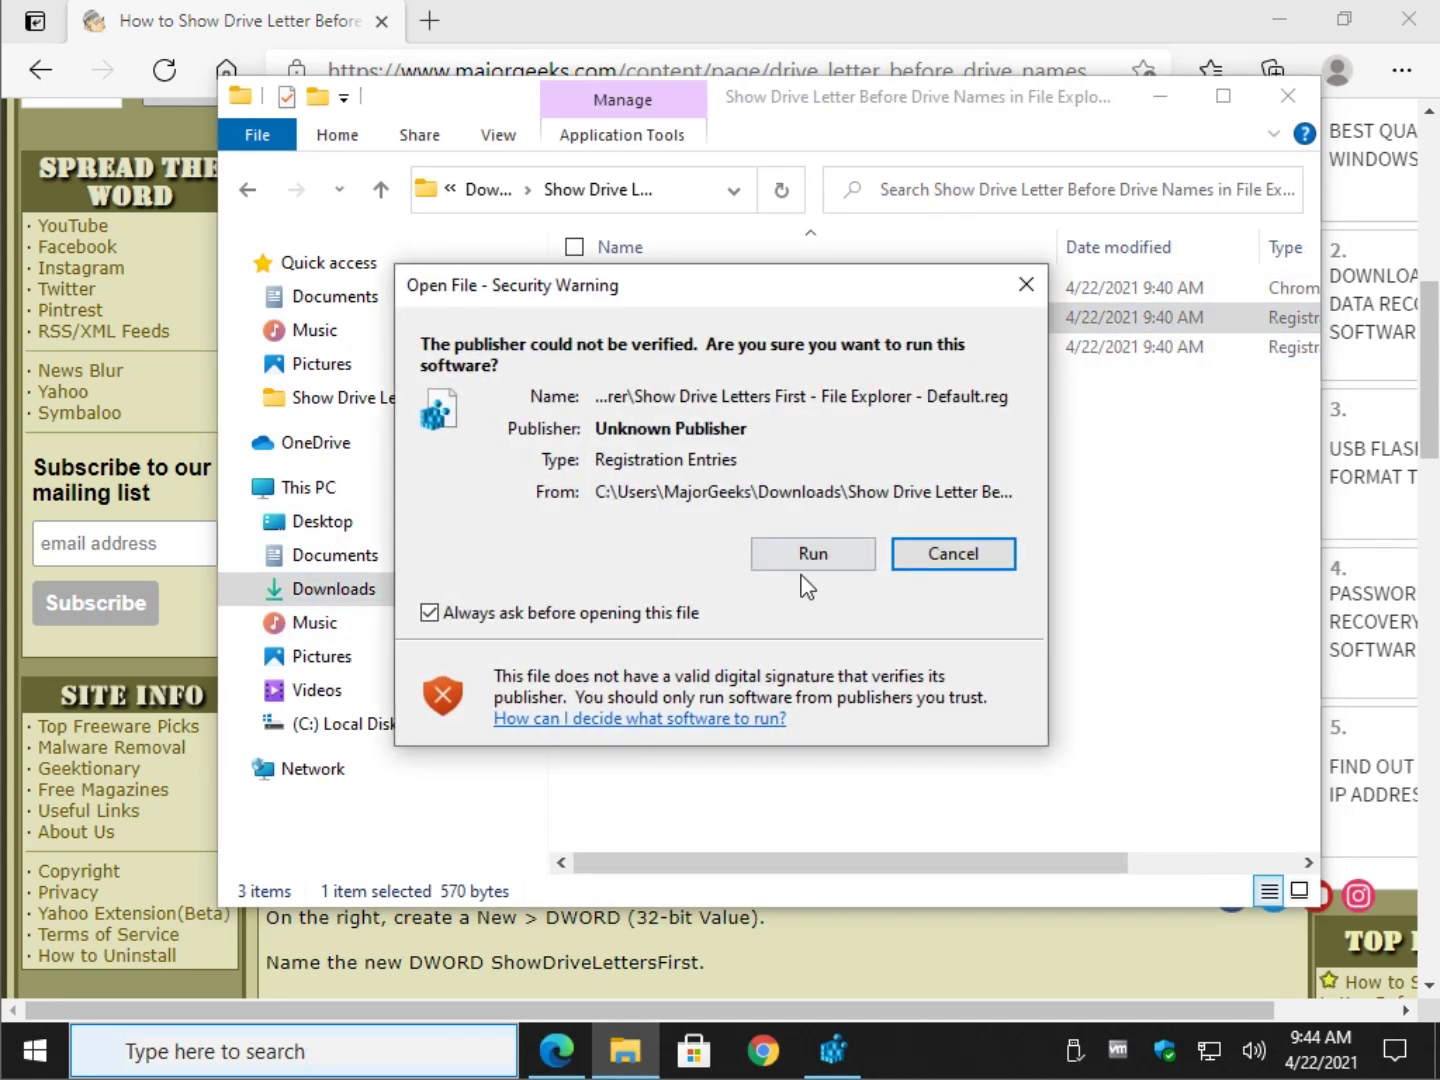
pyautogui.click(803, 562)
pyautogui.click(653, 693)
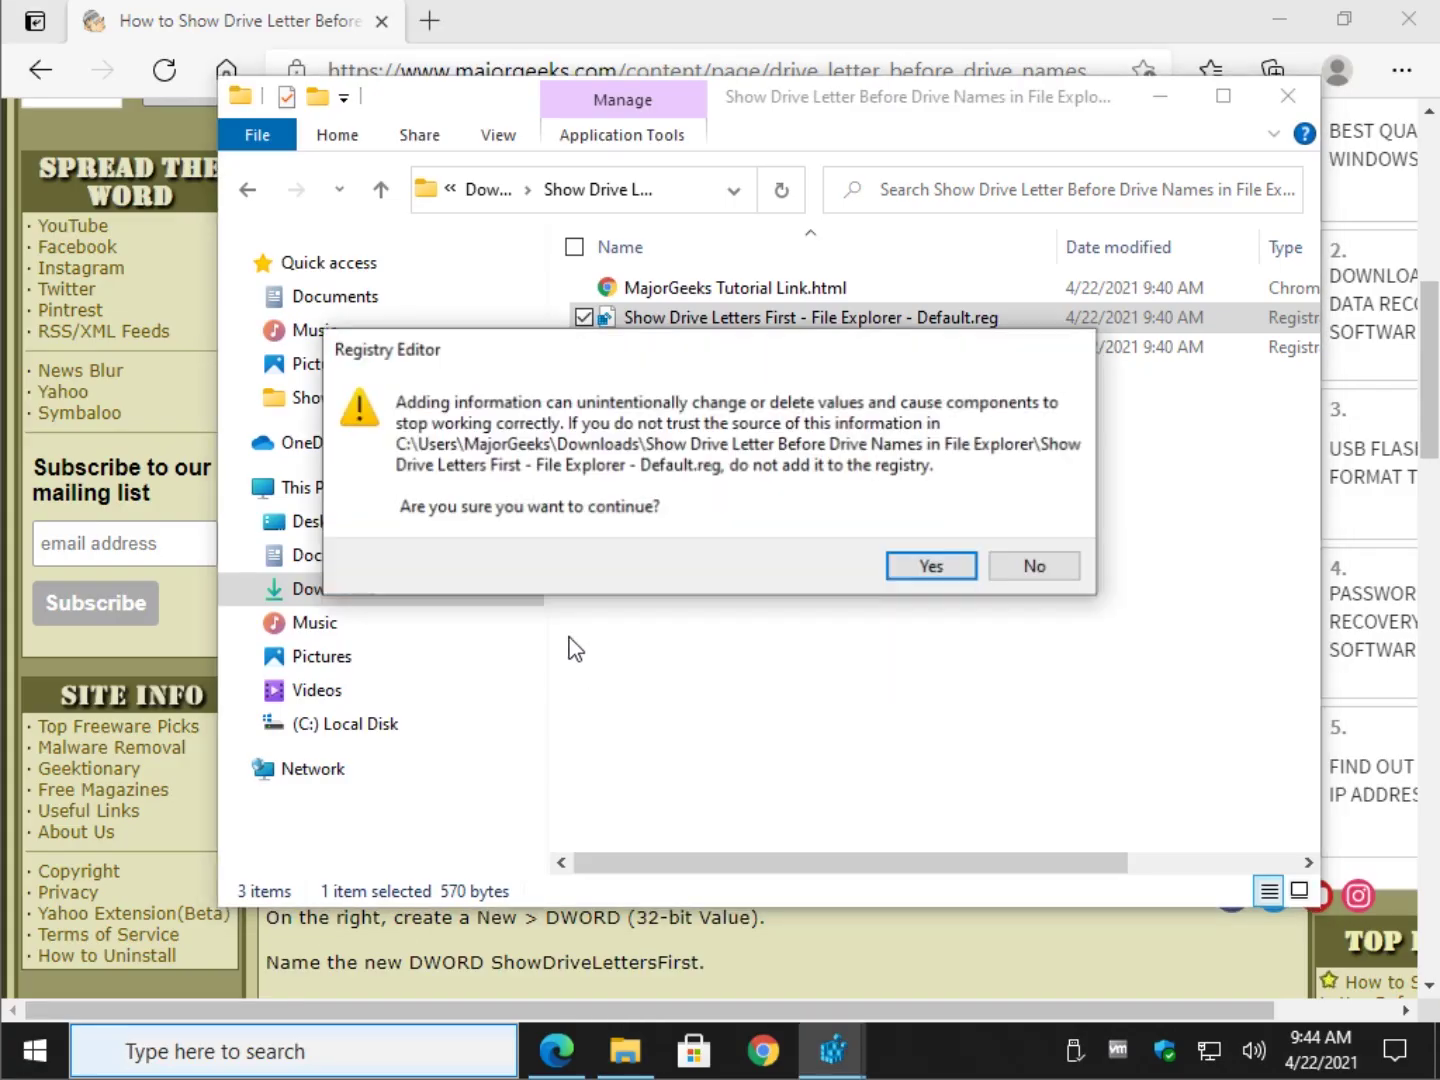
pyautogui.click(929, 568)
pyautogui.click(1007, 538)
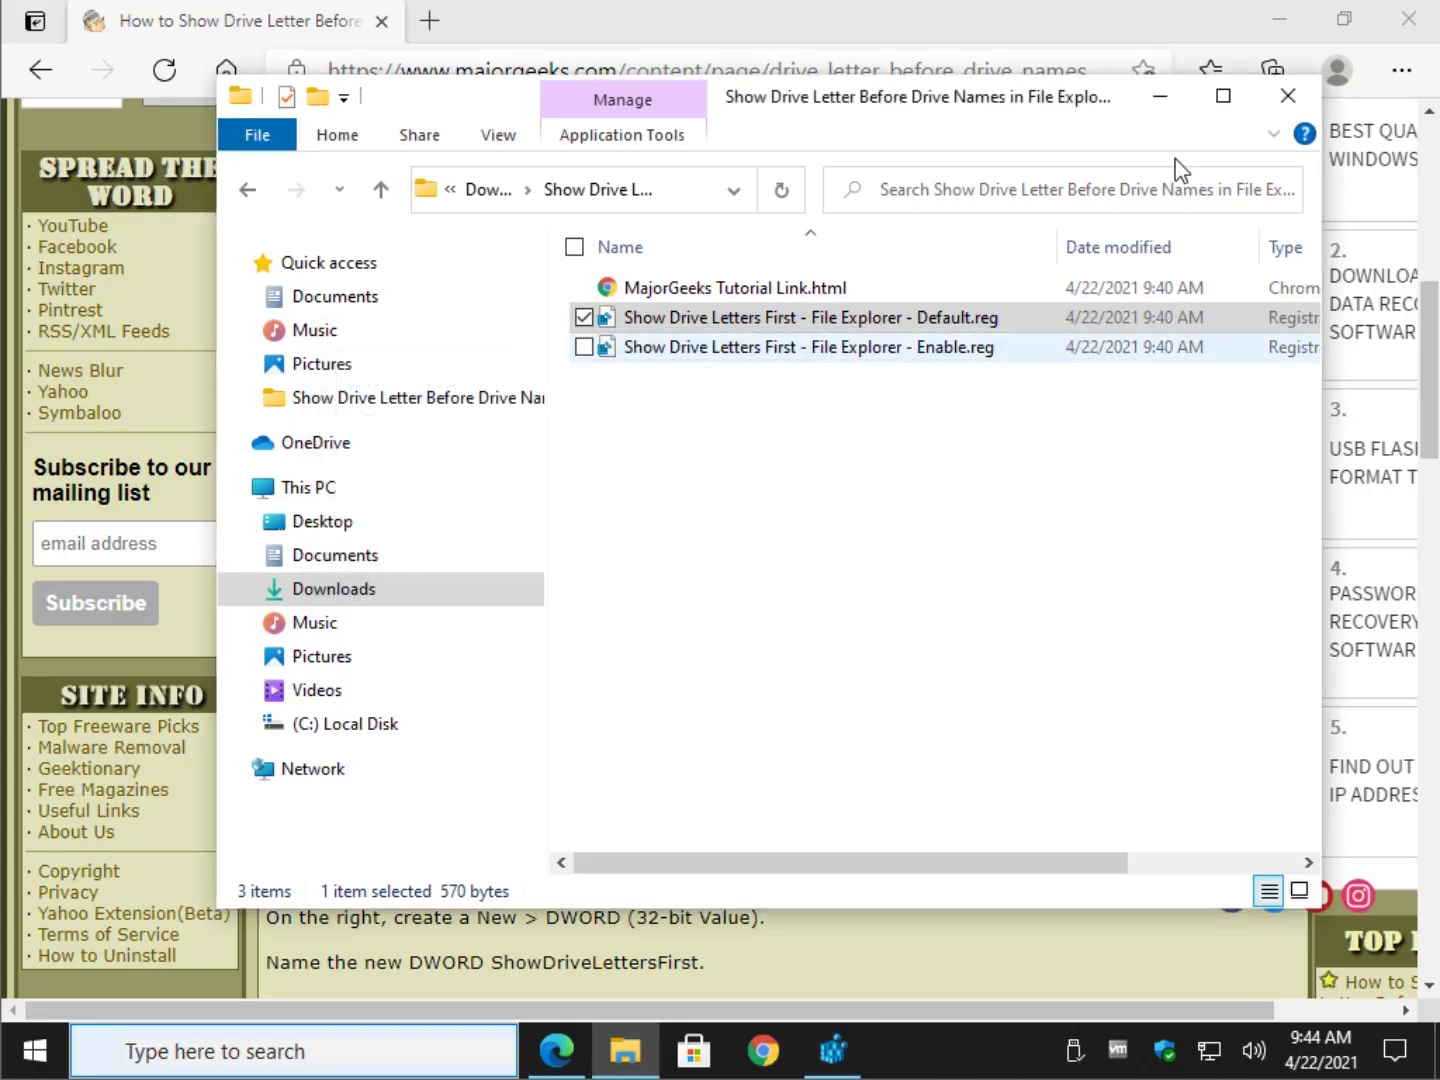
pyautogui.click(1286, 96)
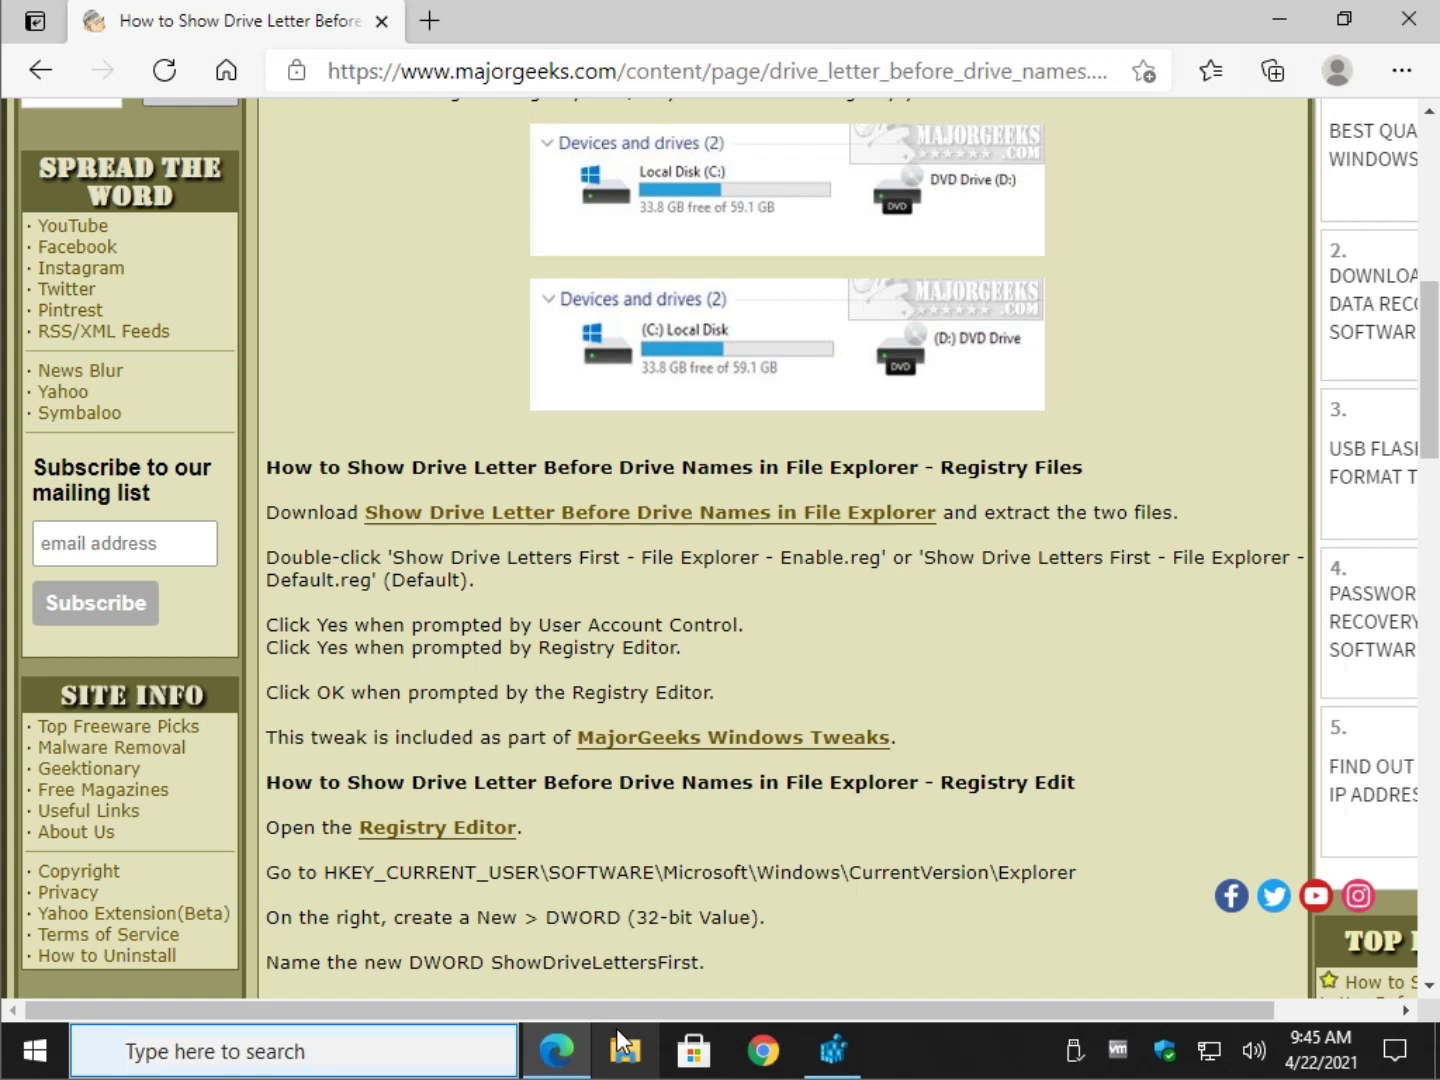
pyautogui.moveTo(556, 1051)
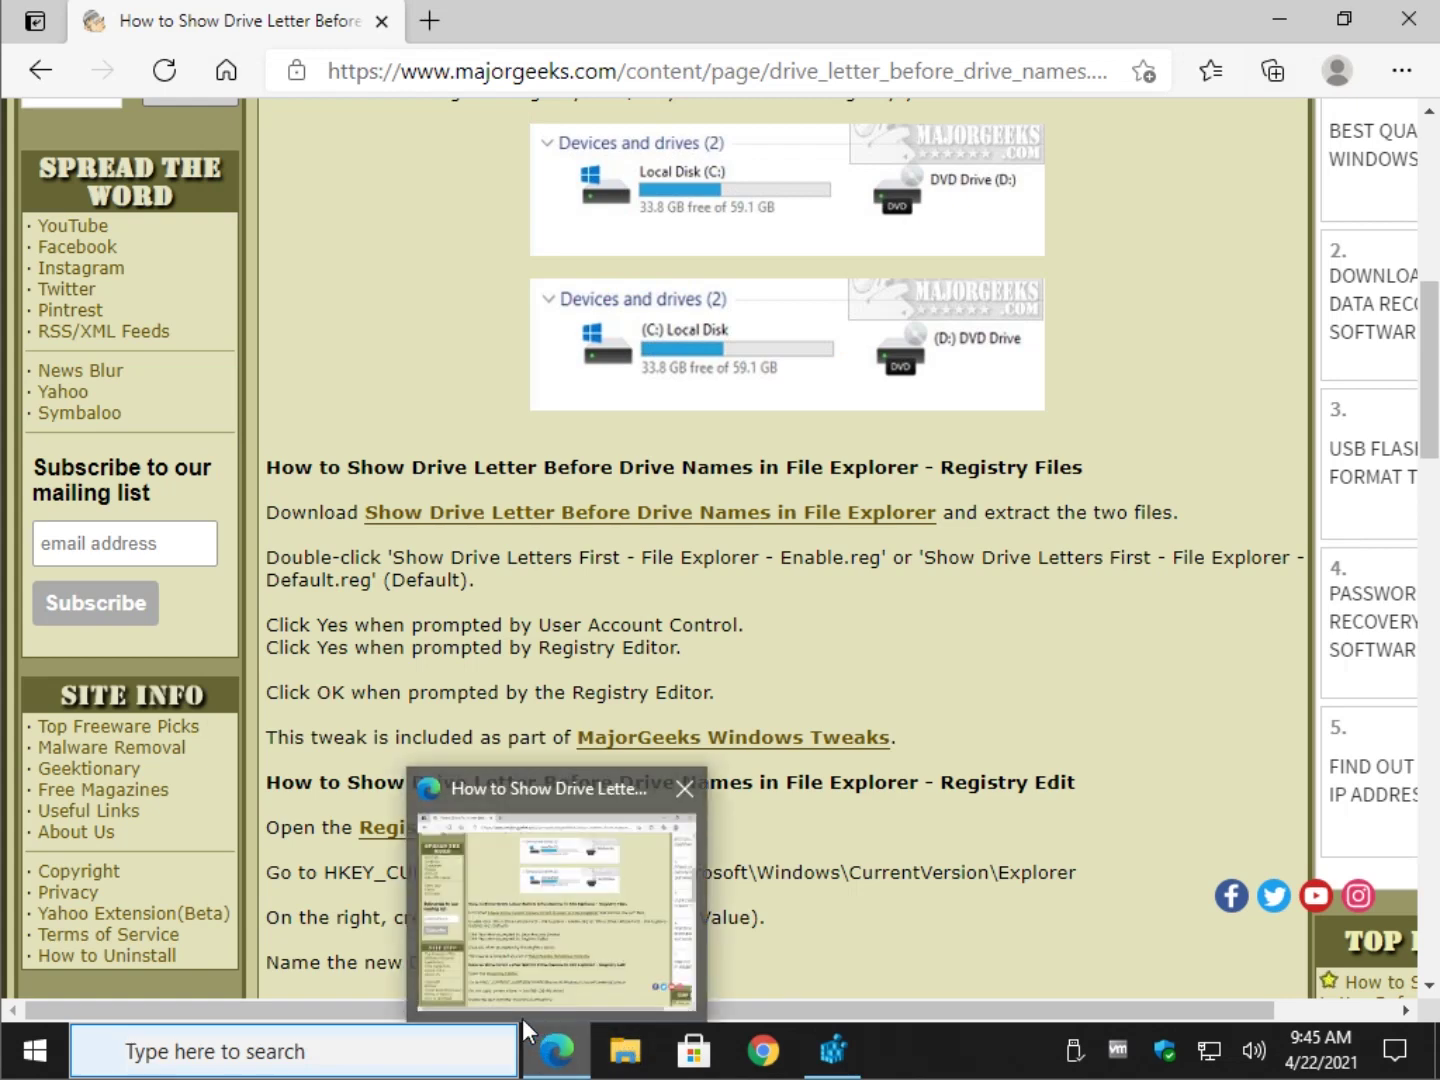
# Restart Windows Explorer from Task Manager, then close Task Manager.
pyautogui.press('super+x')
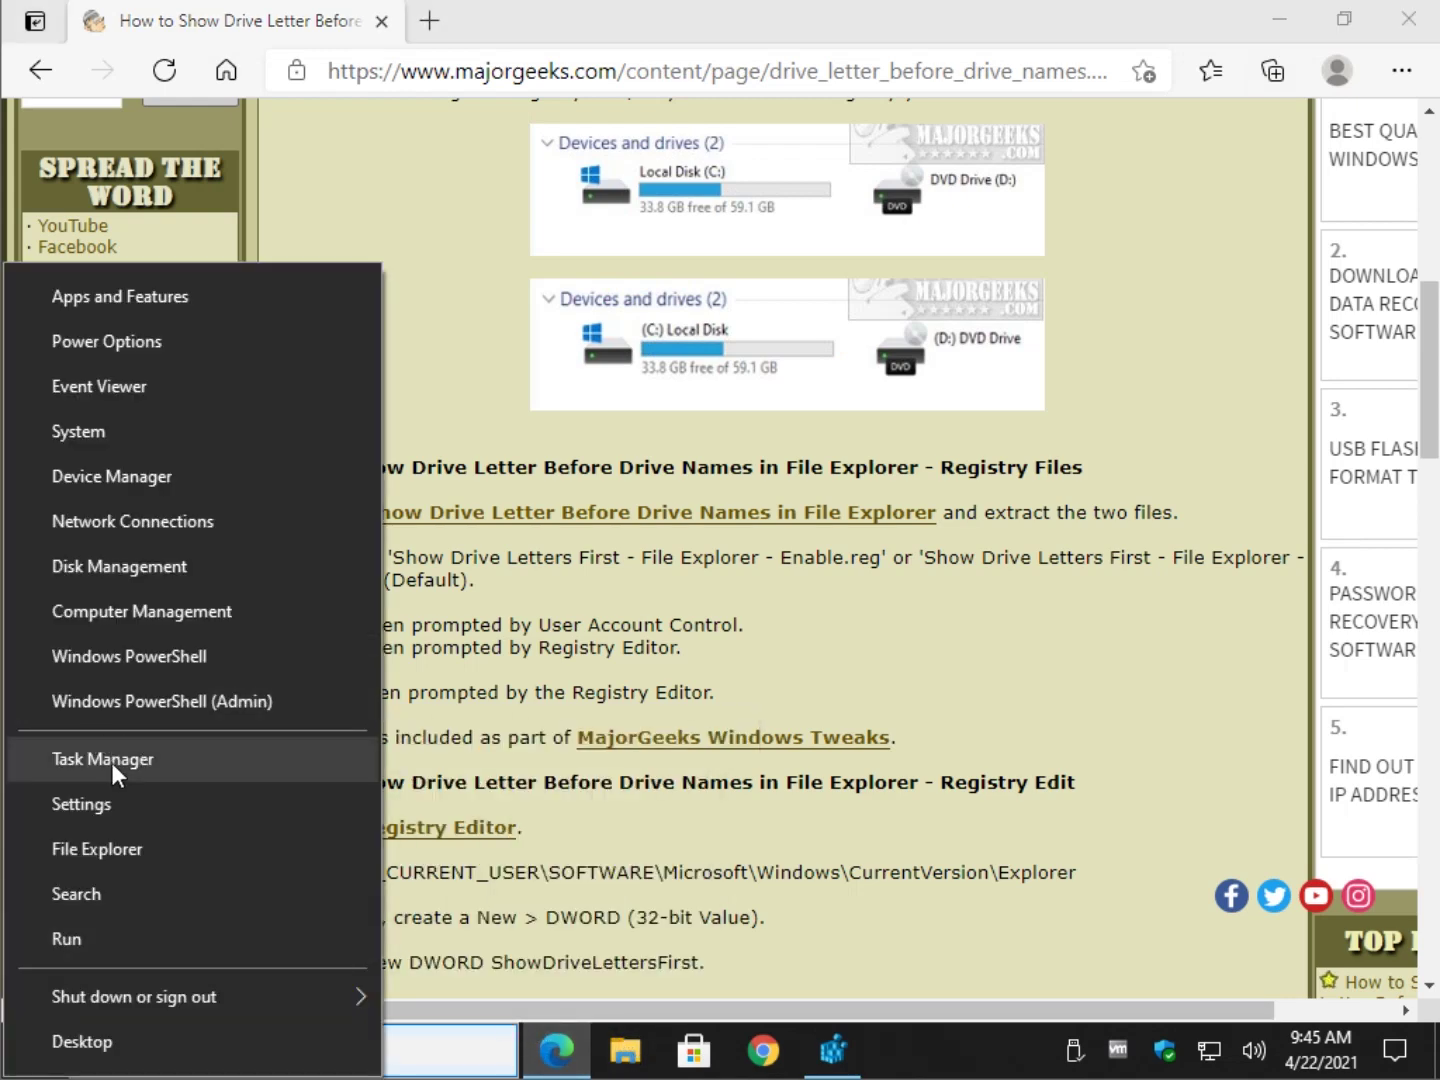
pyautogui.click(112, 762)
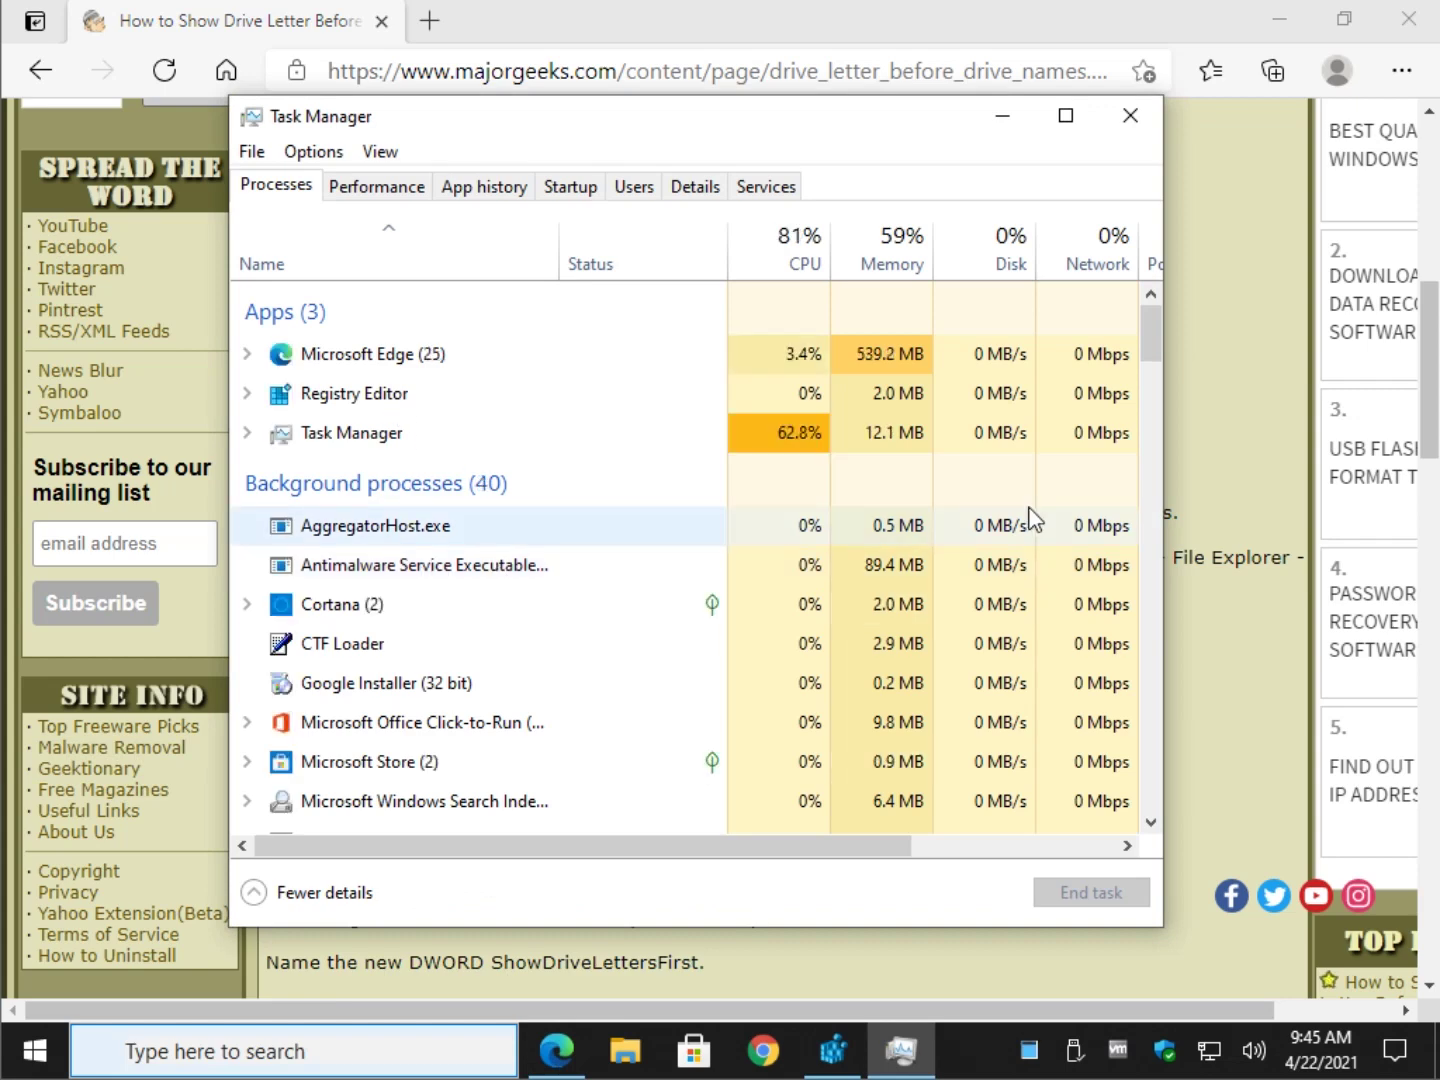
pyautogui.moveTo(1140, 322); pyautogui.dragTo(1148, 829)
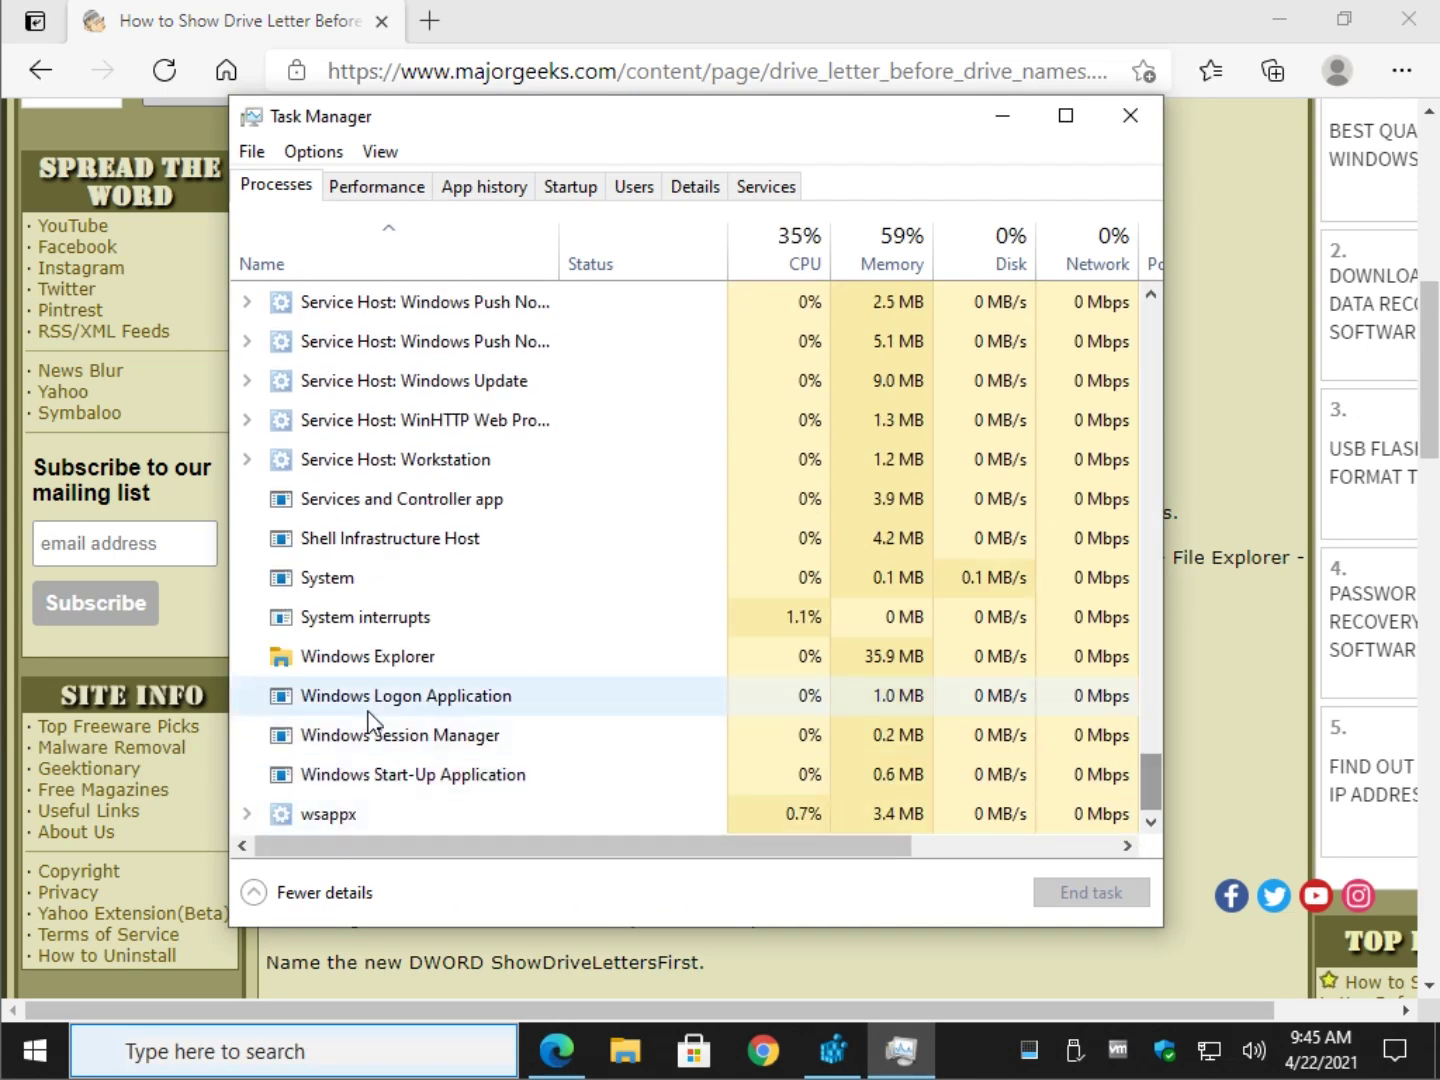
pyautogui.rightClick(445, 659)
pyautogui.click(517, 679)
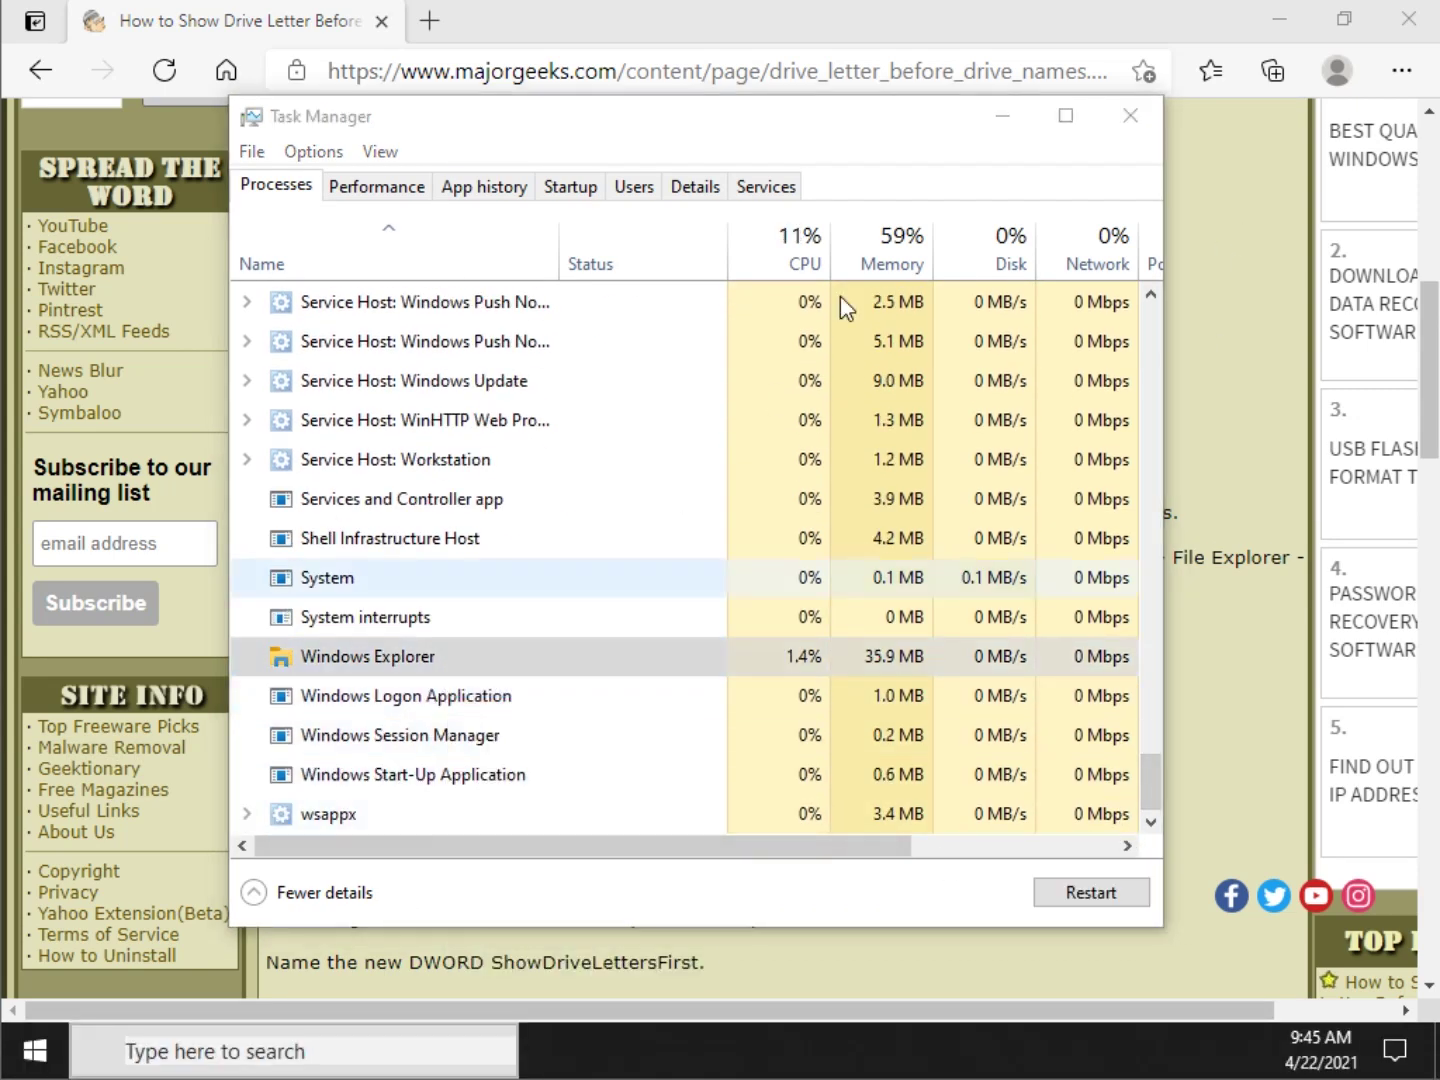
pyautogui.hotkey('alt', 'F4')
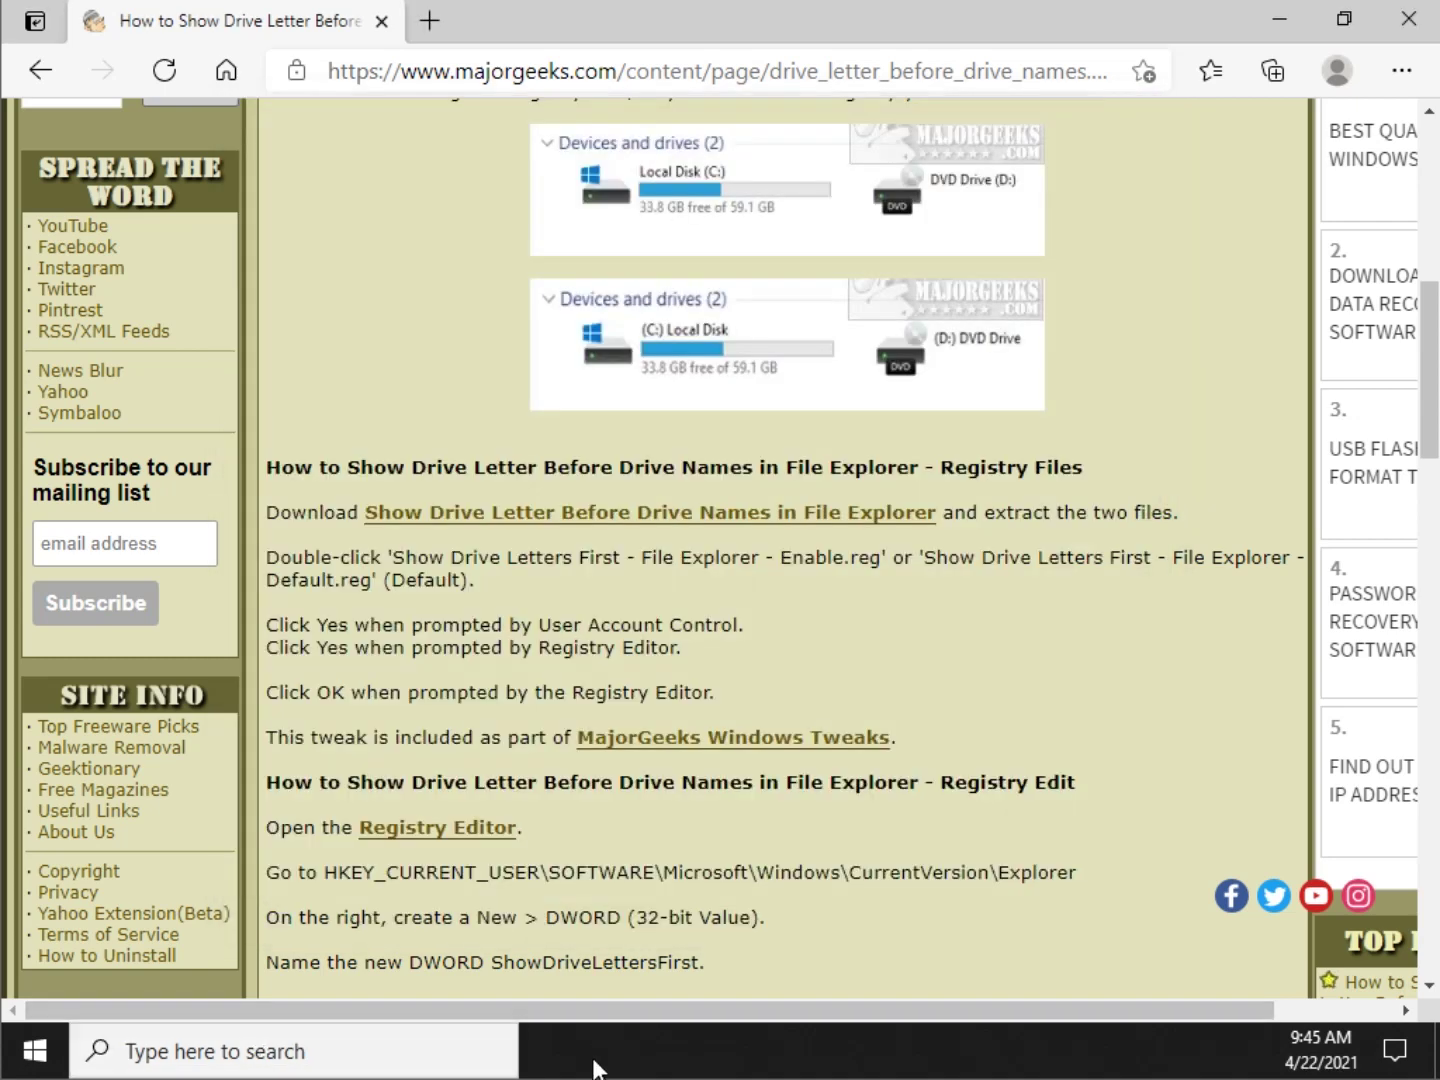
# Confirm This PC lists Local Disk (C:) and DVD Drive (D:), then close it.
pyautogui.click(624, 1051)
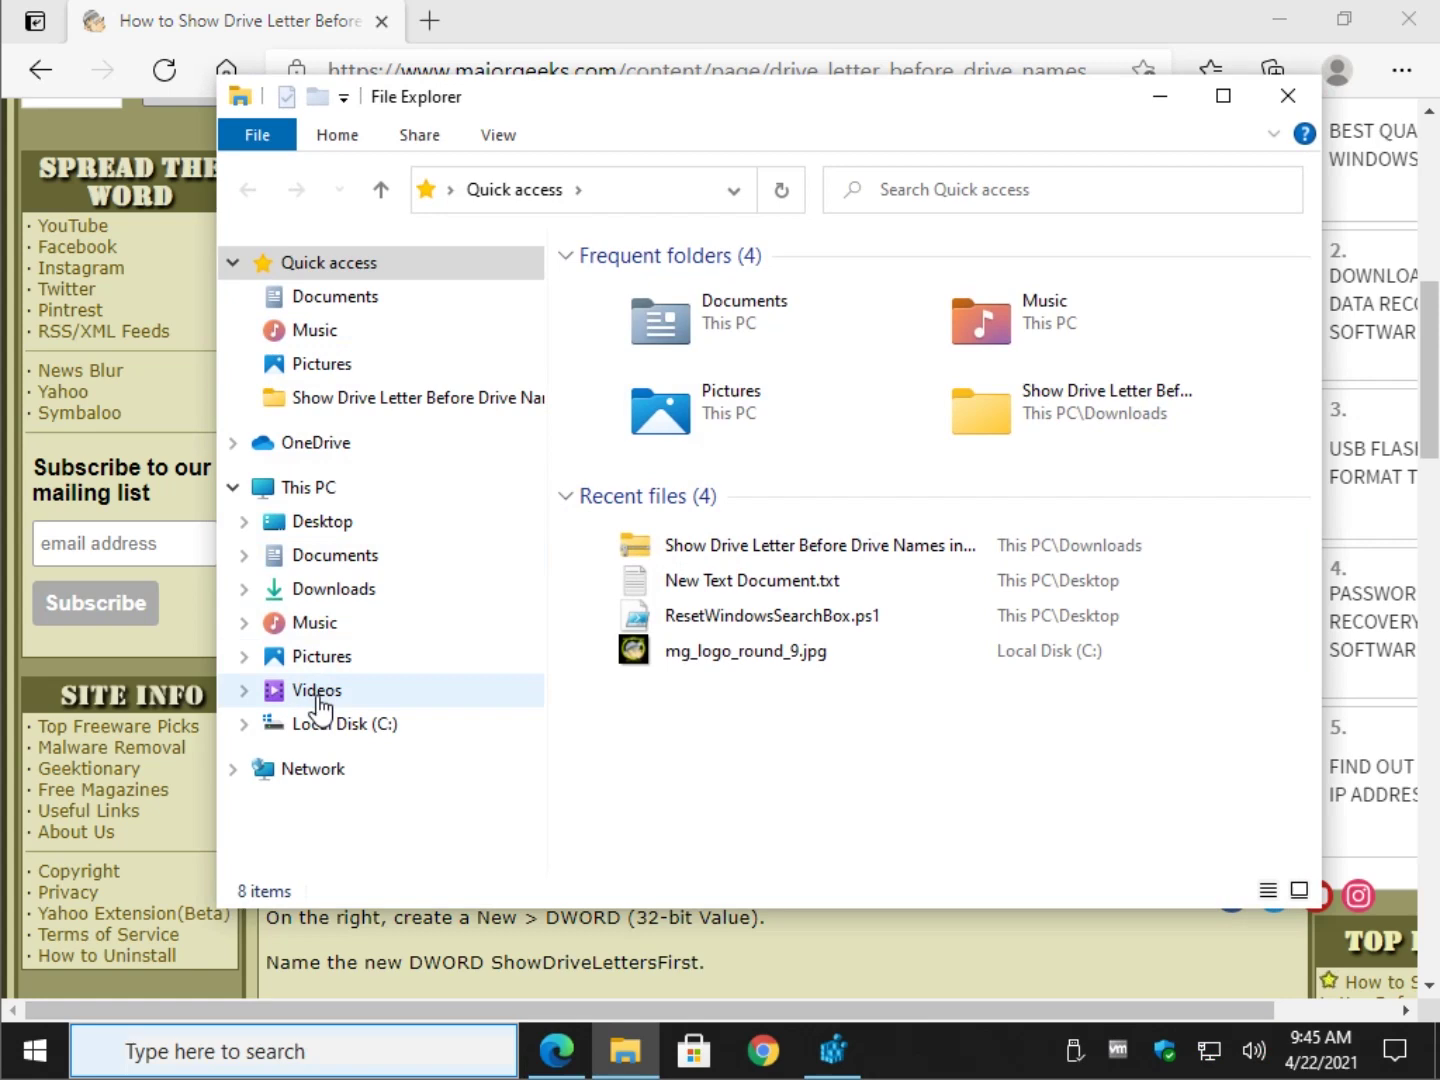
pyautogui.click(323, 487)
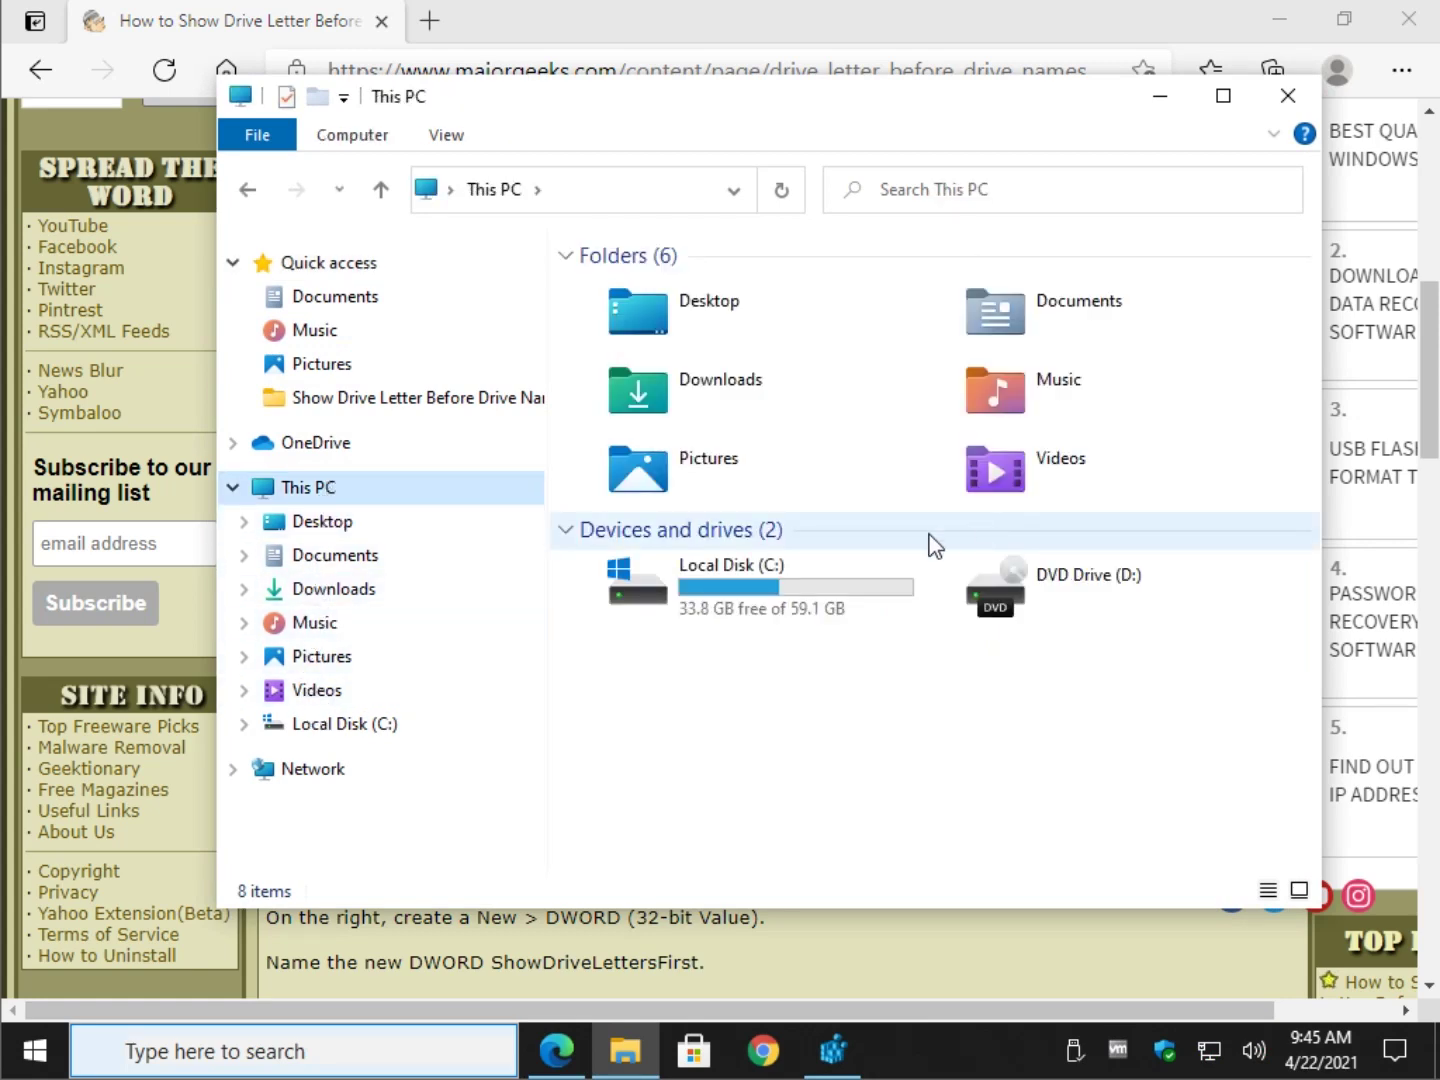
pyautogui.hotkey('alt', 'F4')
pyautogui.scroll(-2, 793, 801)
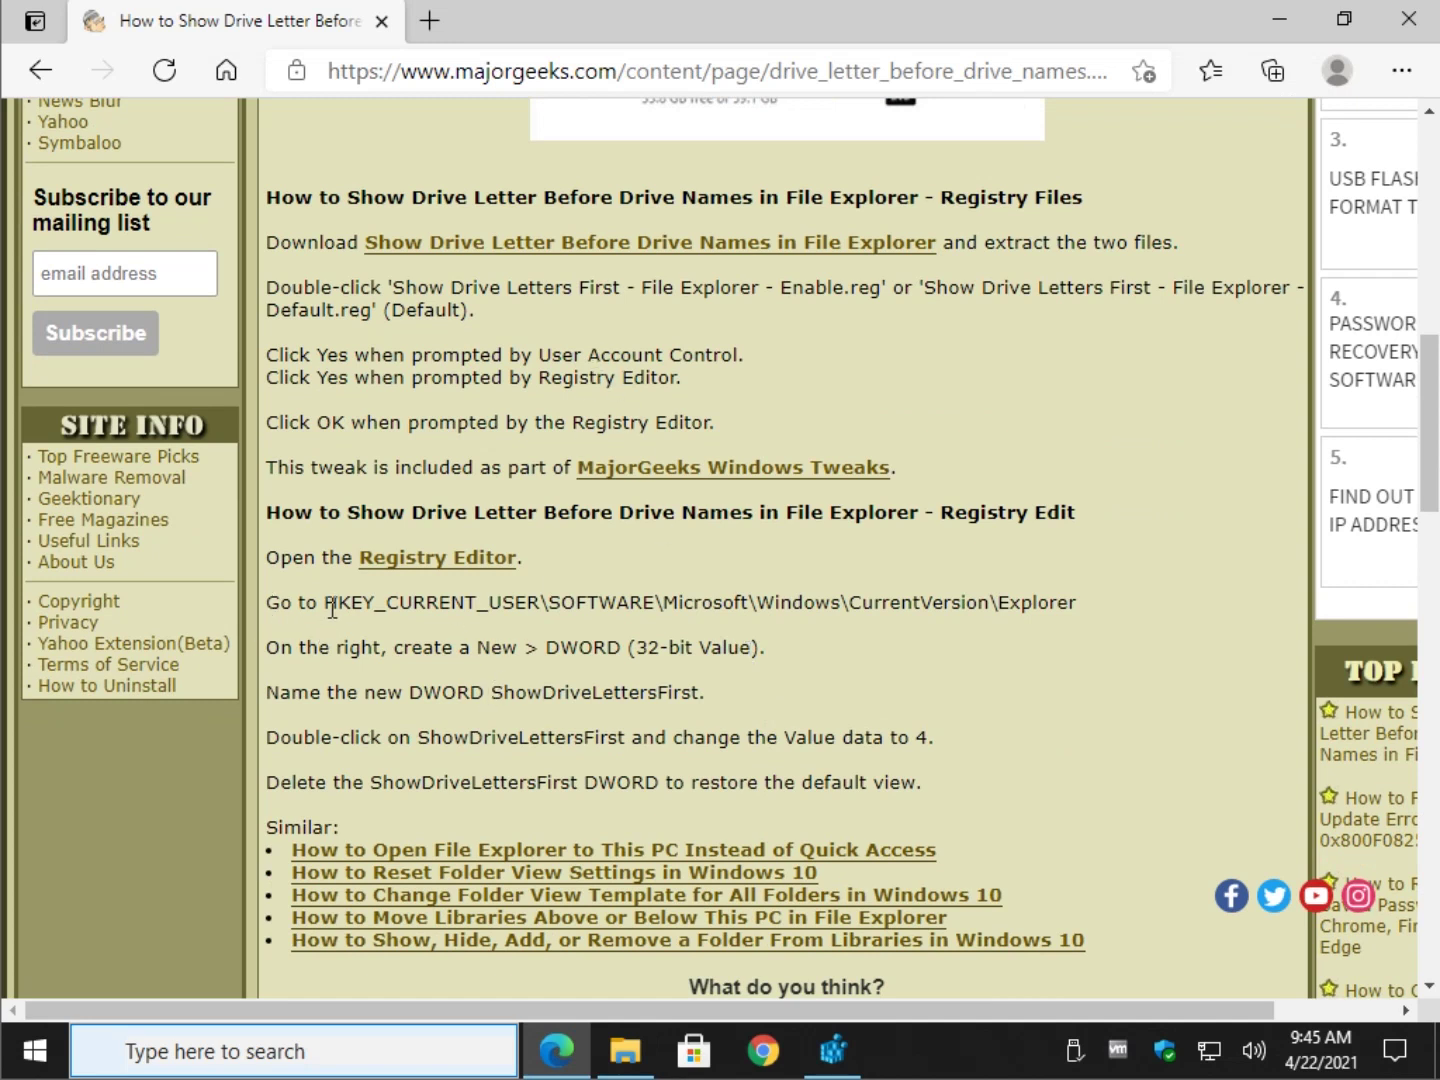
# Copy the HKEY_CURRENT_USER\...\CurrentVersion\Explorer registry path from the MajorGeeks article.
pyautogui.moveTo(324, 607); pyautogui.dragTo(950, 639)
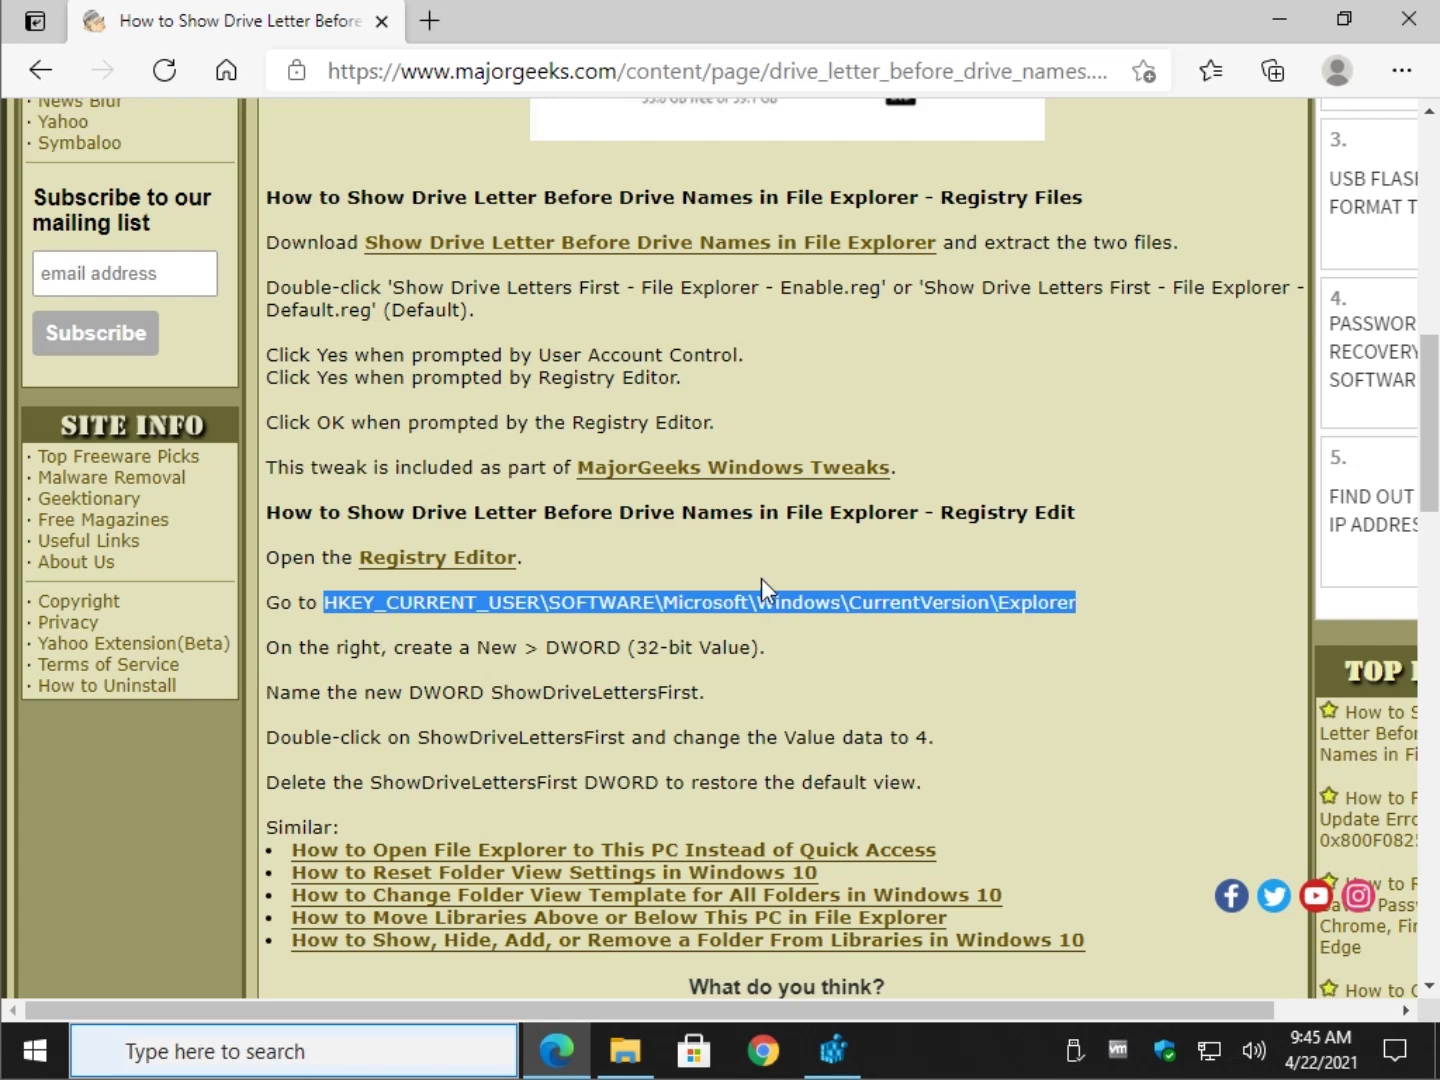
pyautogui.rightClick(697, 600)
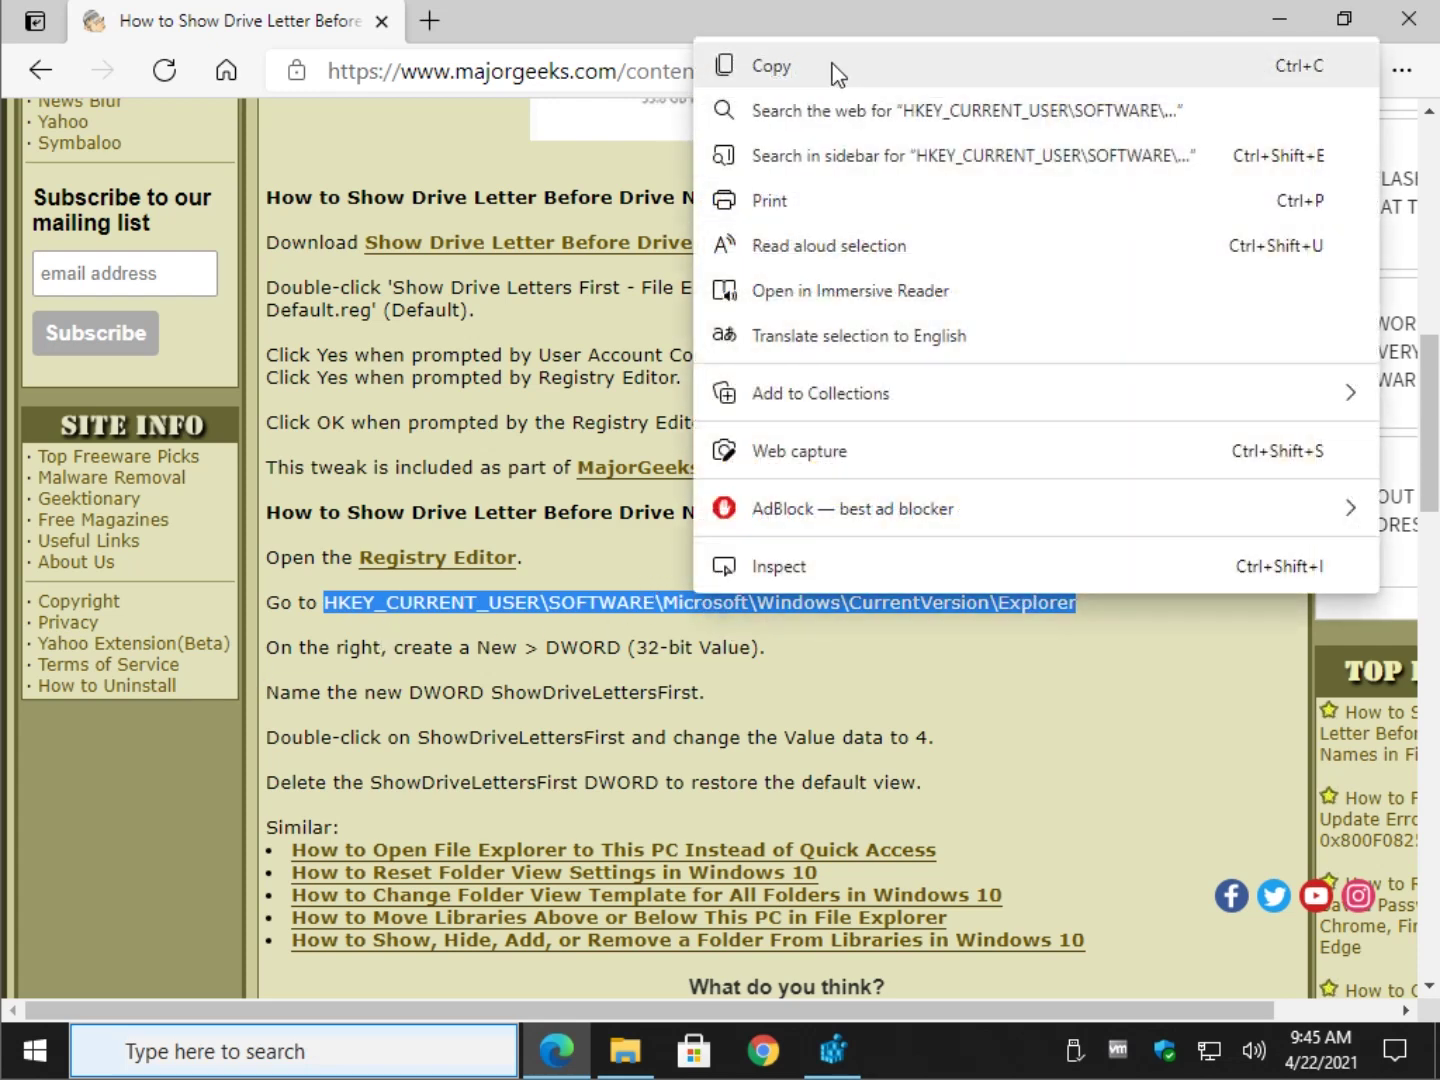
pyautogui.click(835, 71)
pyautogui.press('alt')
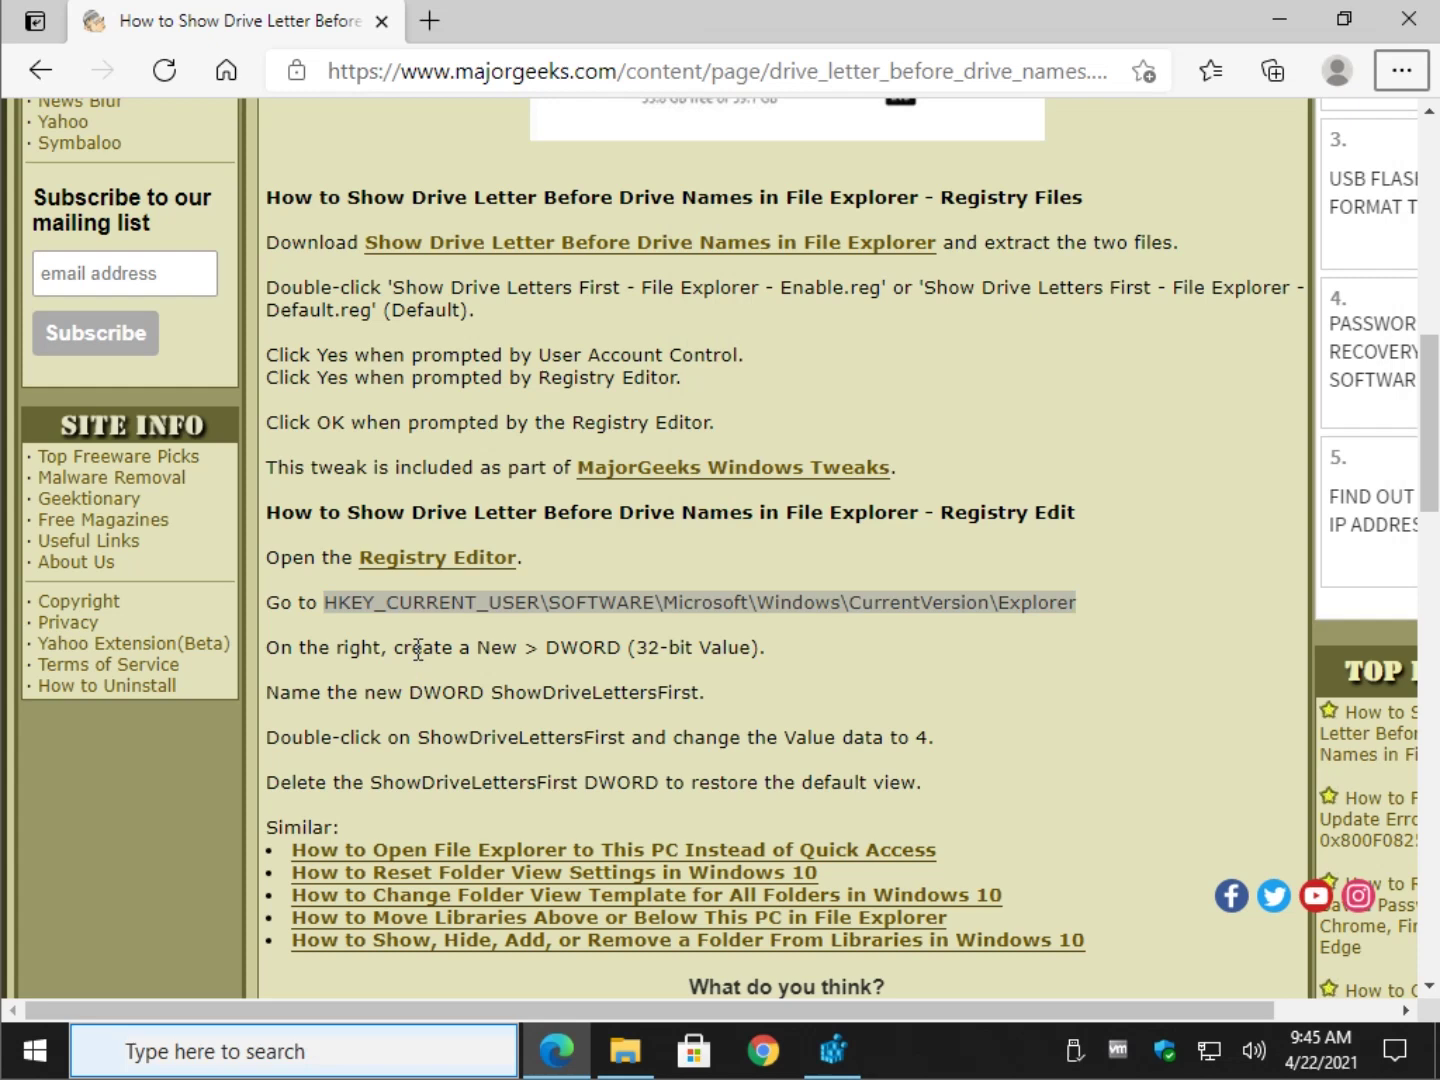
# Launch regedit from the Run box and approve its administrator prompt.
pyautogui.press('super+r')
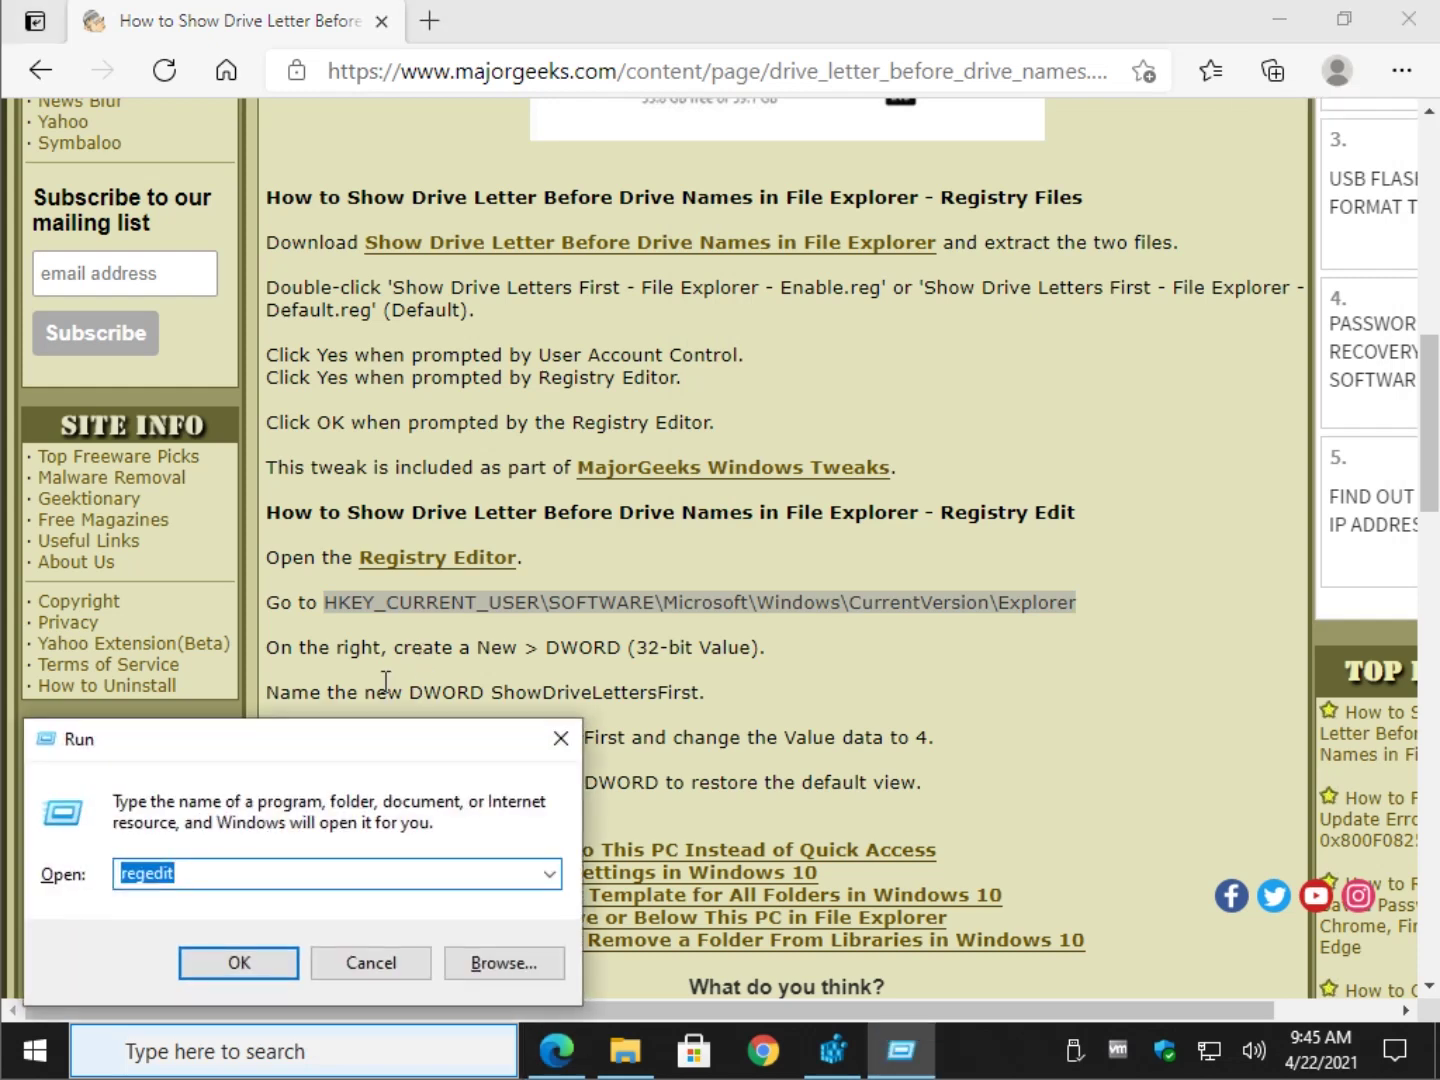
pyautogui.write('regedit')
pyautogui.press('Return')
pyautogui.click(568, 695)
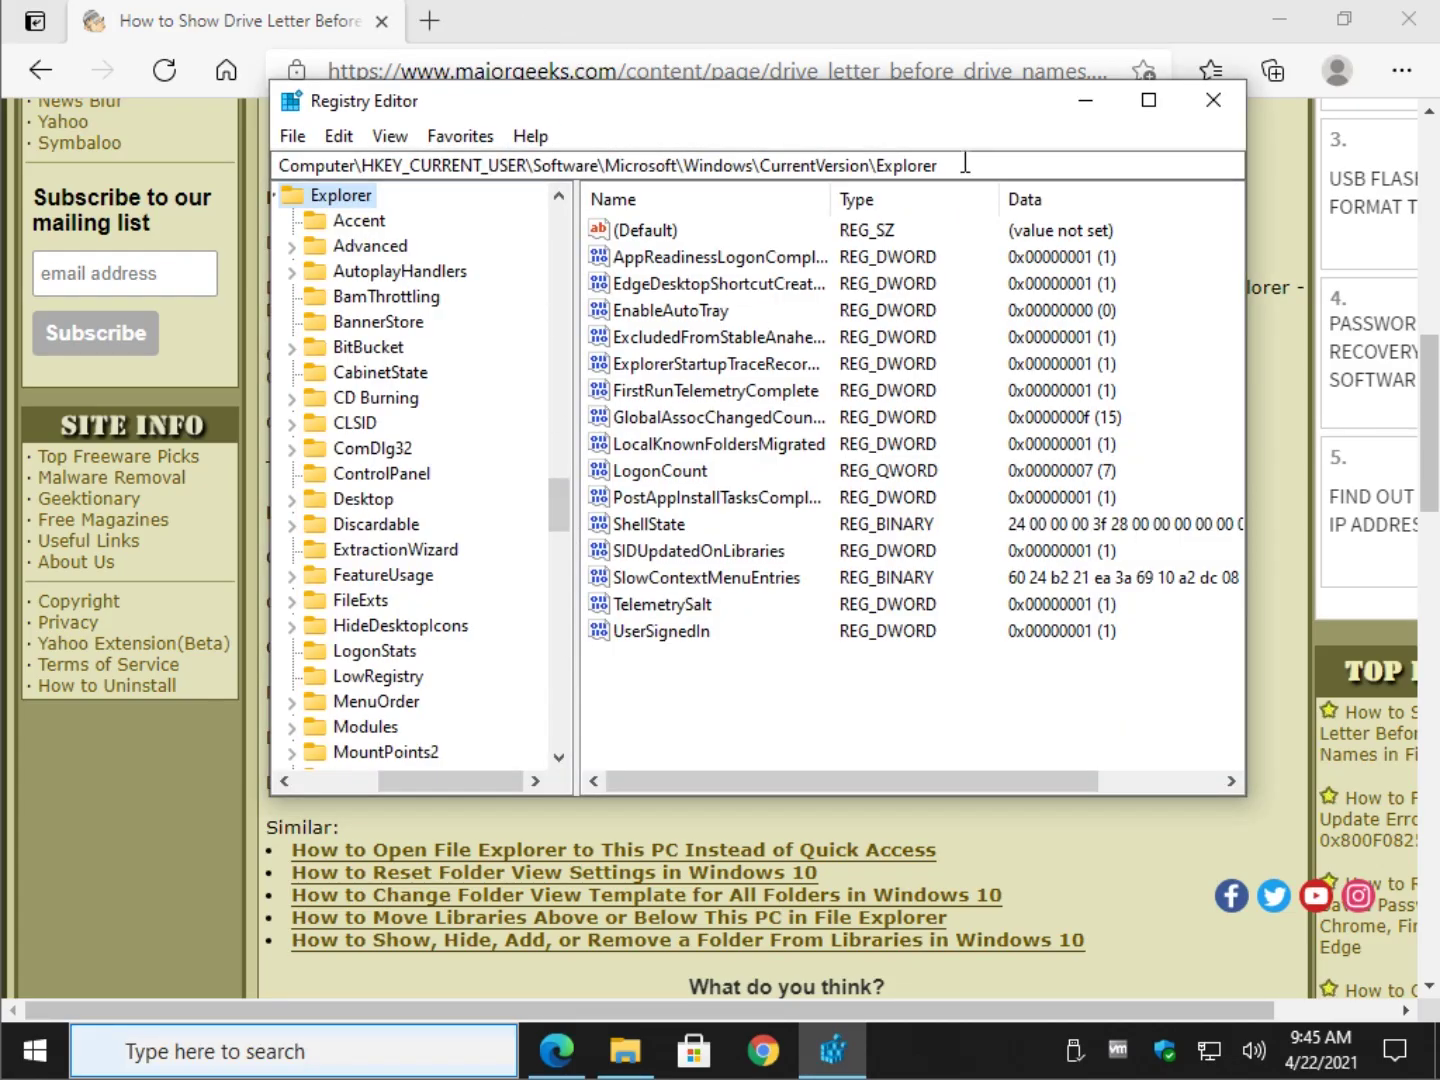
pyautogui.moveTo(964, 164); pyautogui.dragTo(45, 136)
pyautogui.write('HKEY_CURRENT_USER\\SOFTWARE\\Microsoft\\Windows\\CurrentVersion\\Explorer')
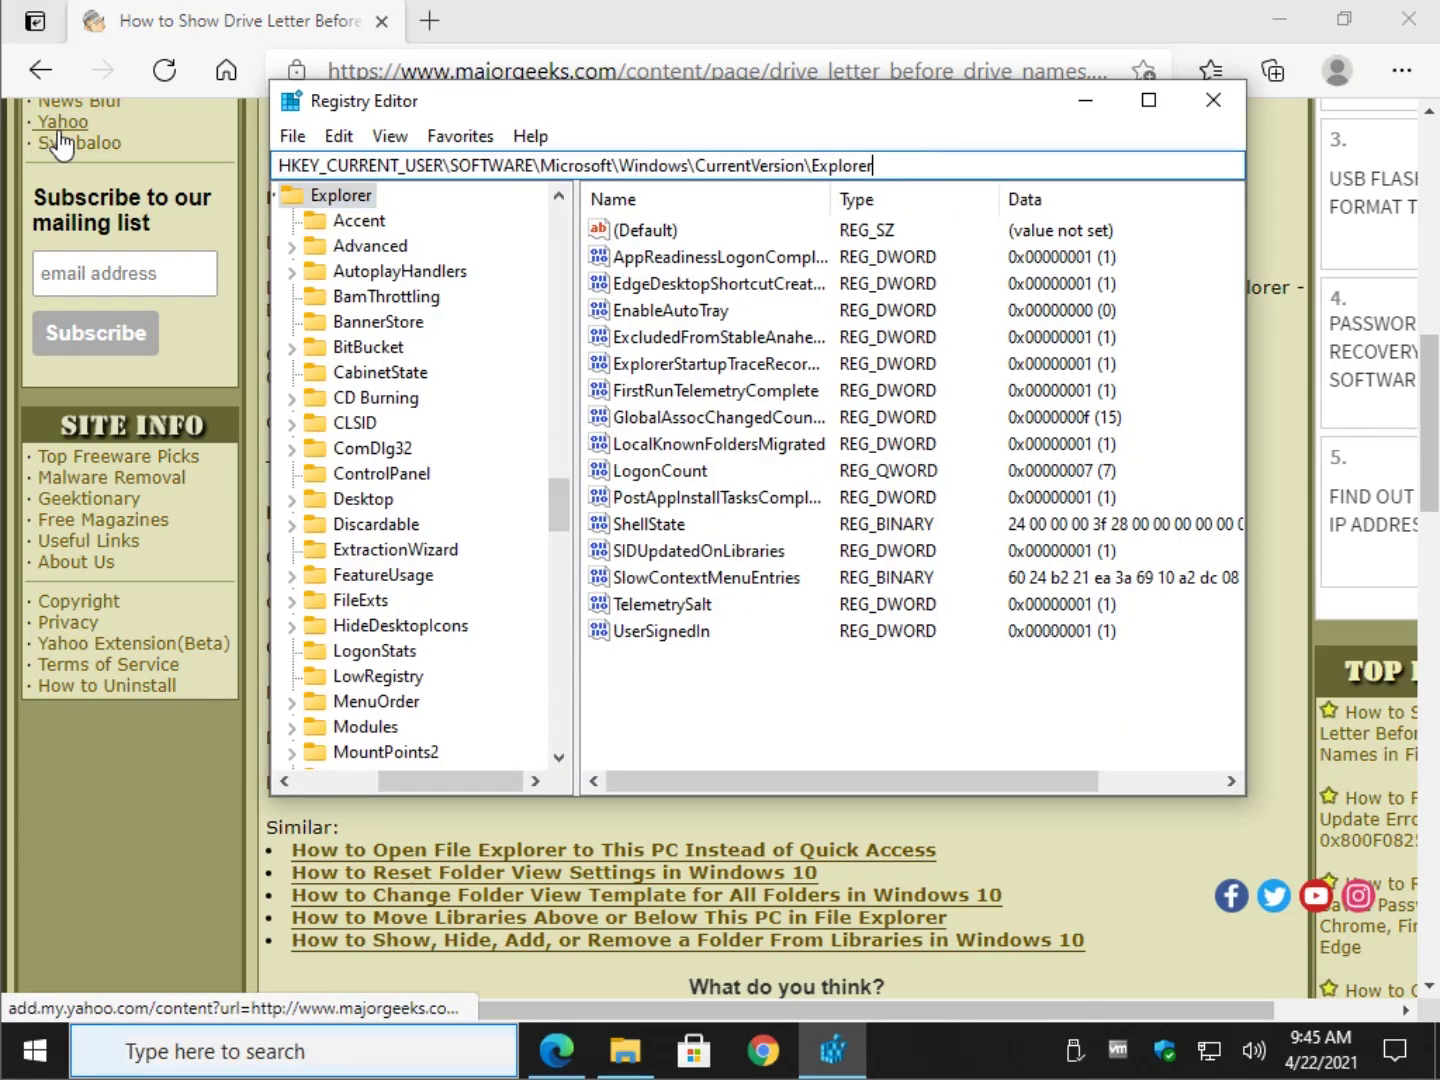
pyautogui.press('Return')
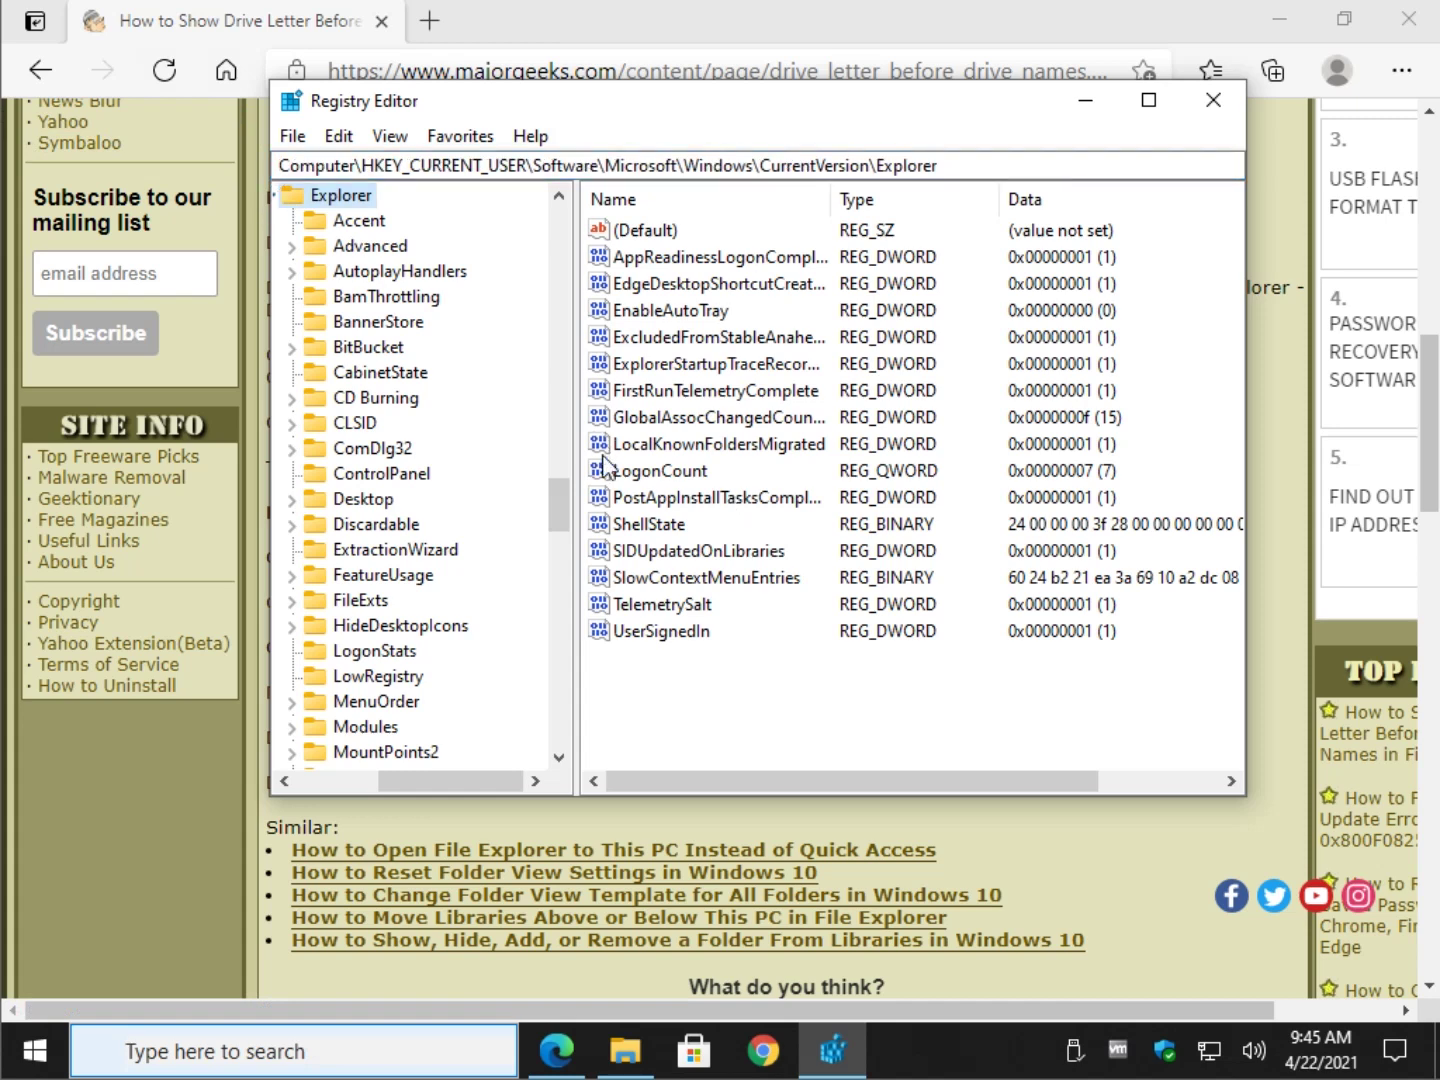
pyautogui.click(660, 803)
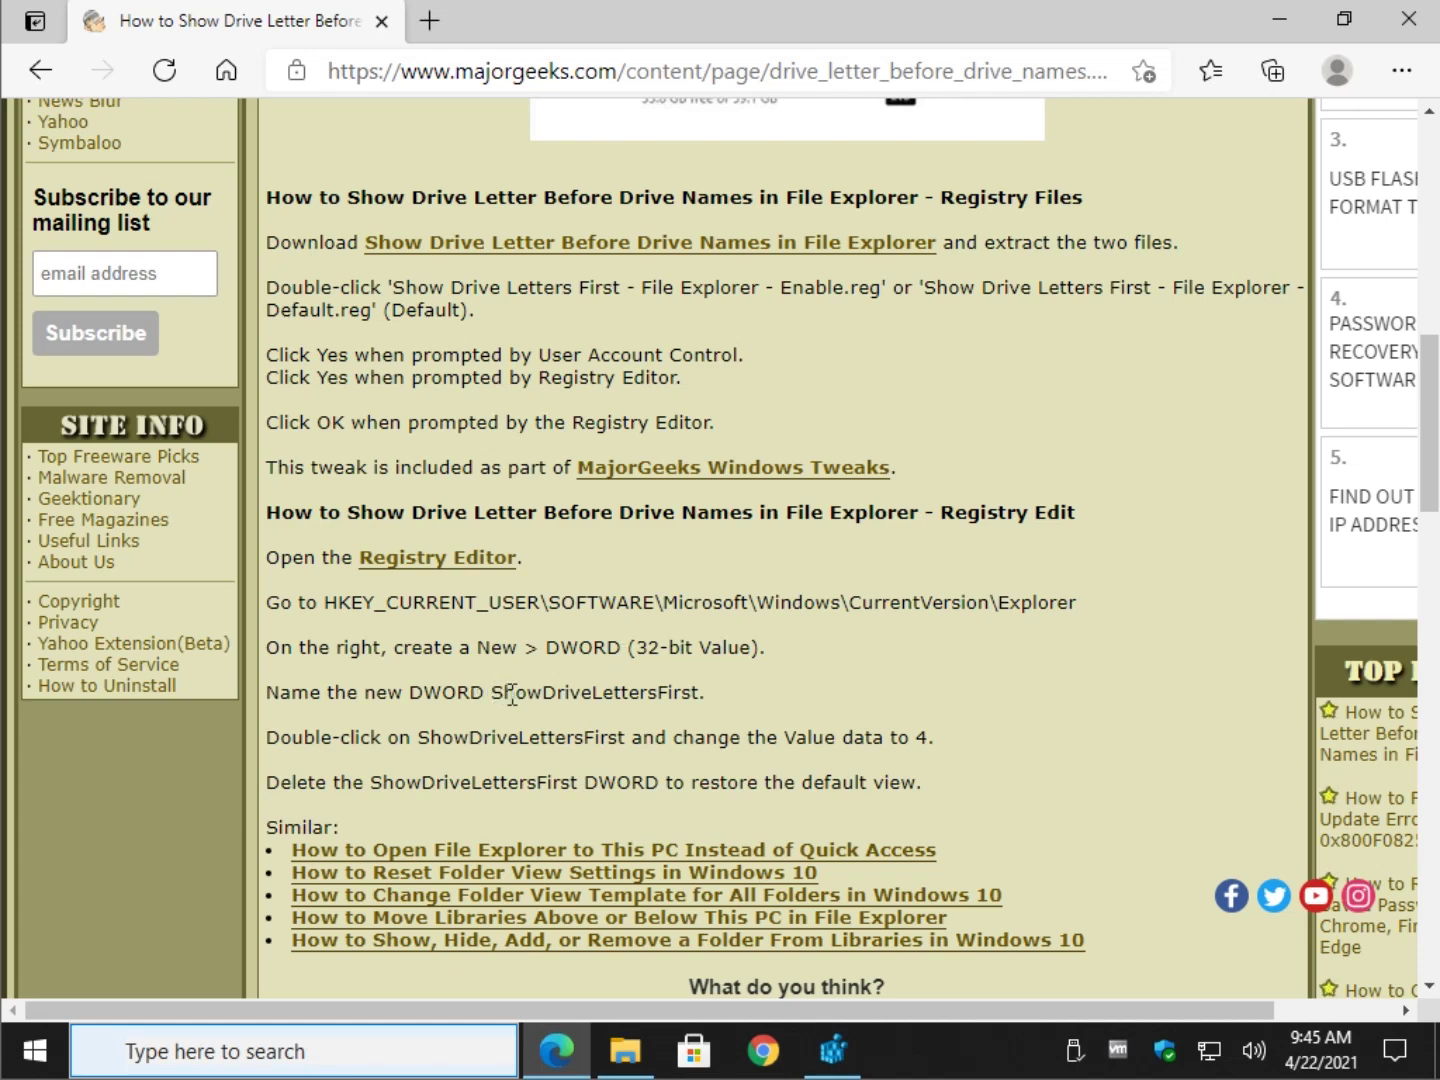
pyautogui.moveTo(511, 694); pyautogui.dragTo(699, 700)
pyautogui.rightClick(675, 693)
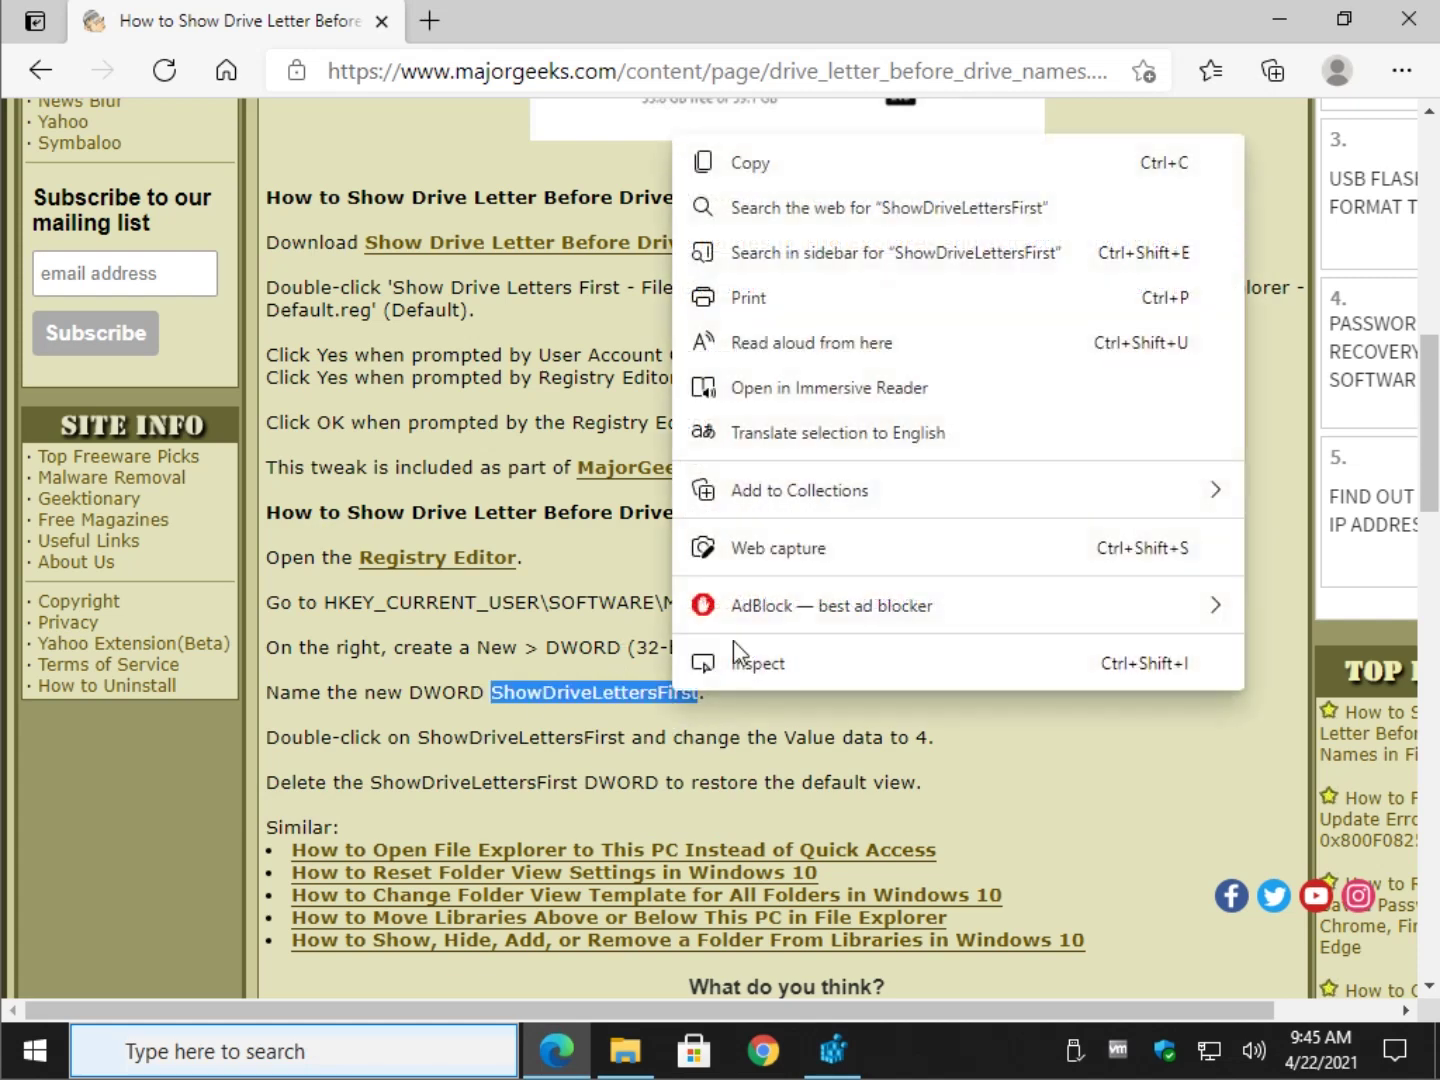
pyautogui.click(806, 178)
pyautogui.click(828, 1051)
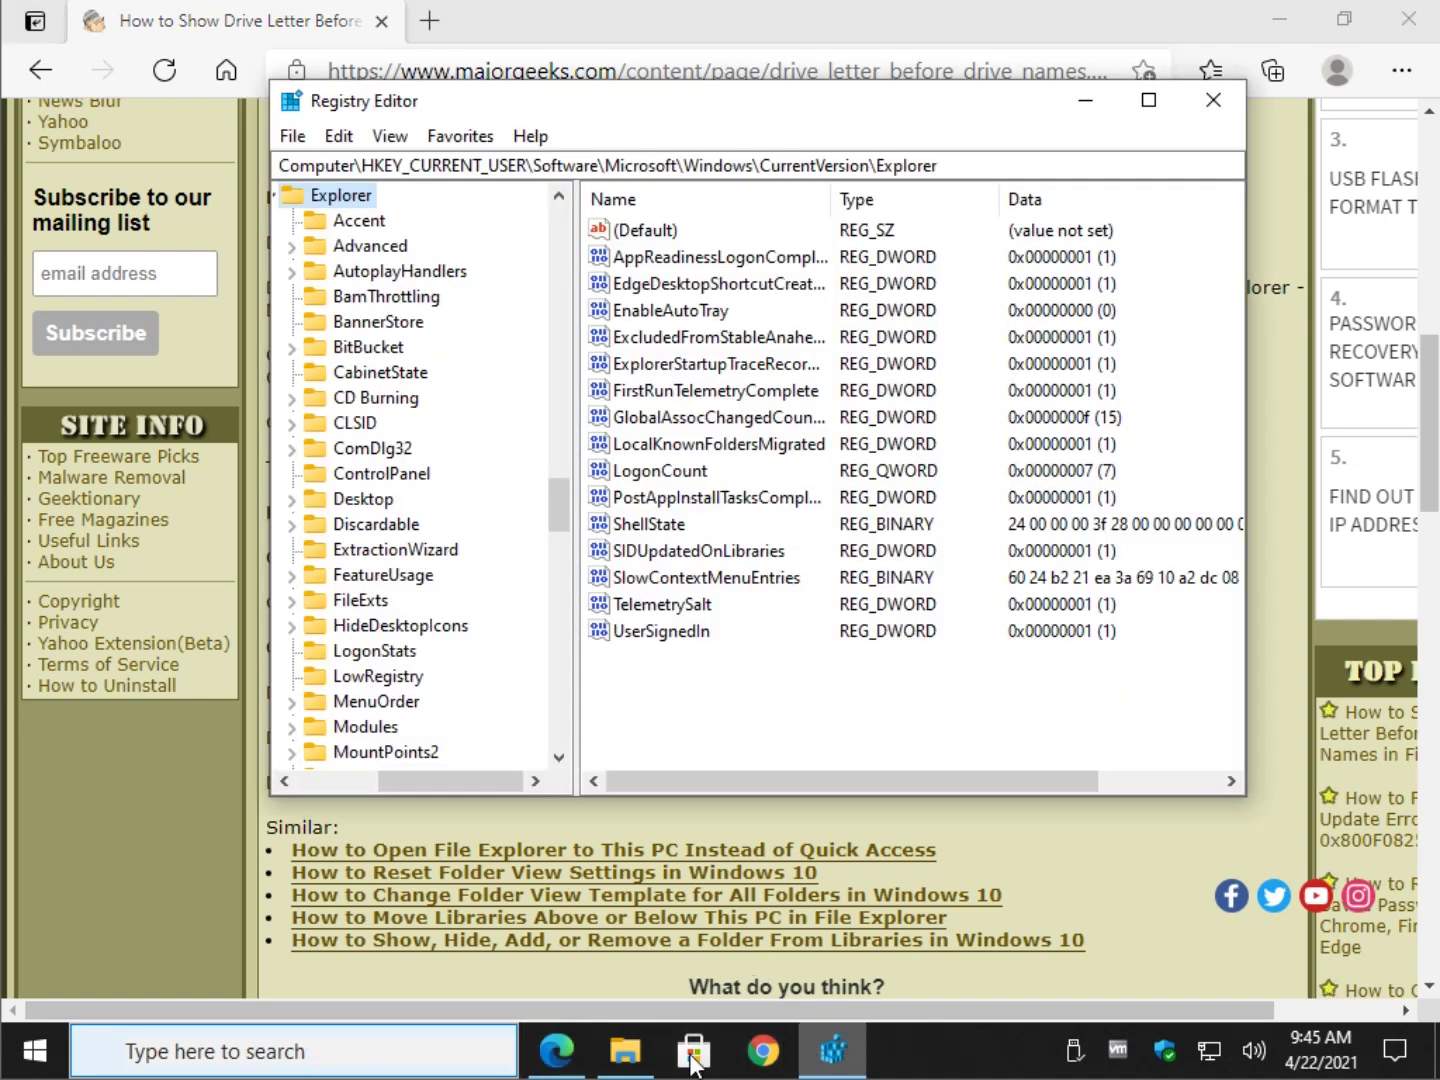
pyautogui.rightClick(866, 669)
pyautogui.moveTo(940, 687)
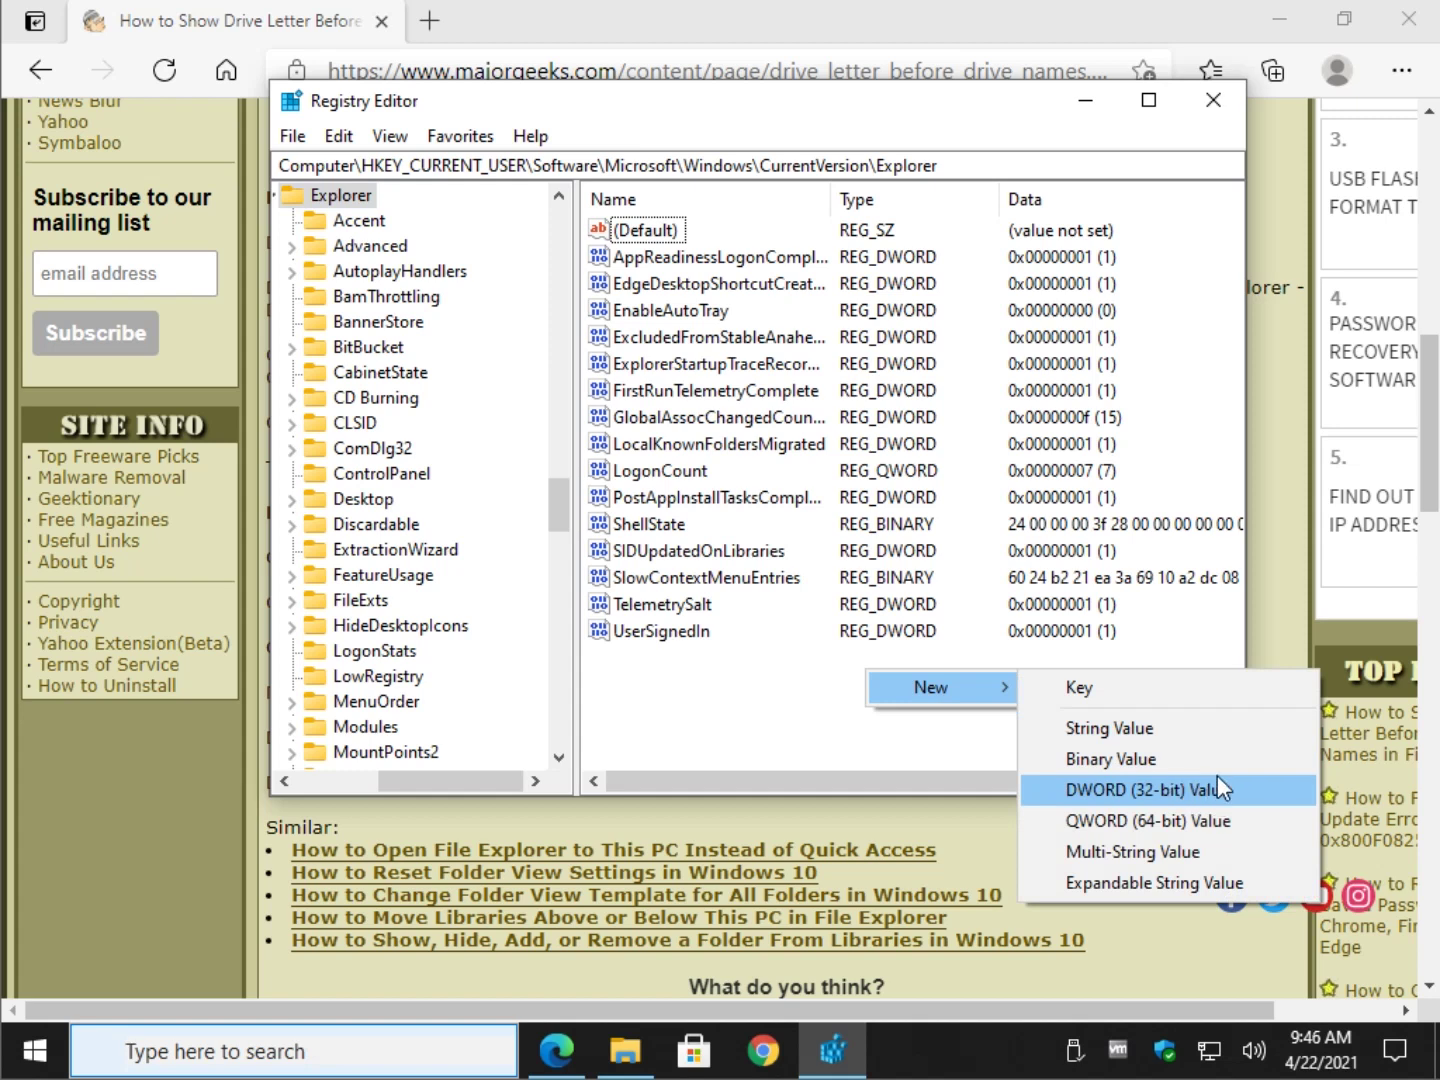
pyautogui.click(1141, 789)
pyautogui.write('ShowDriveLettersFirst')
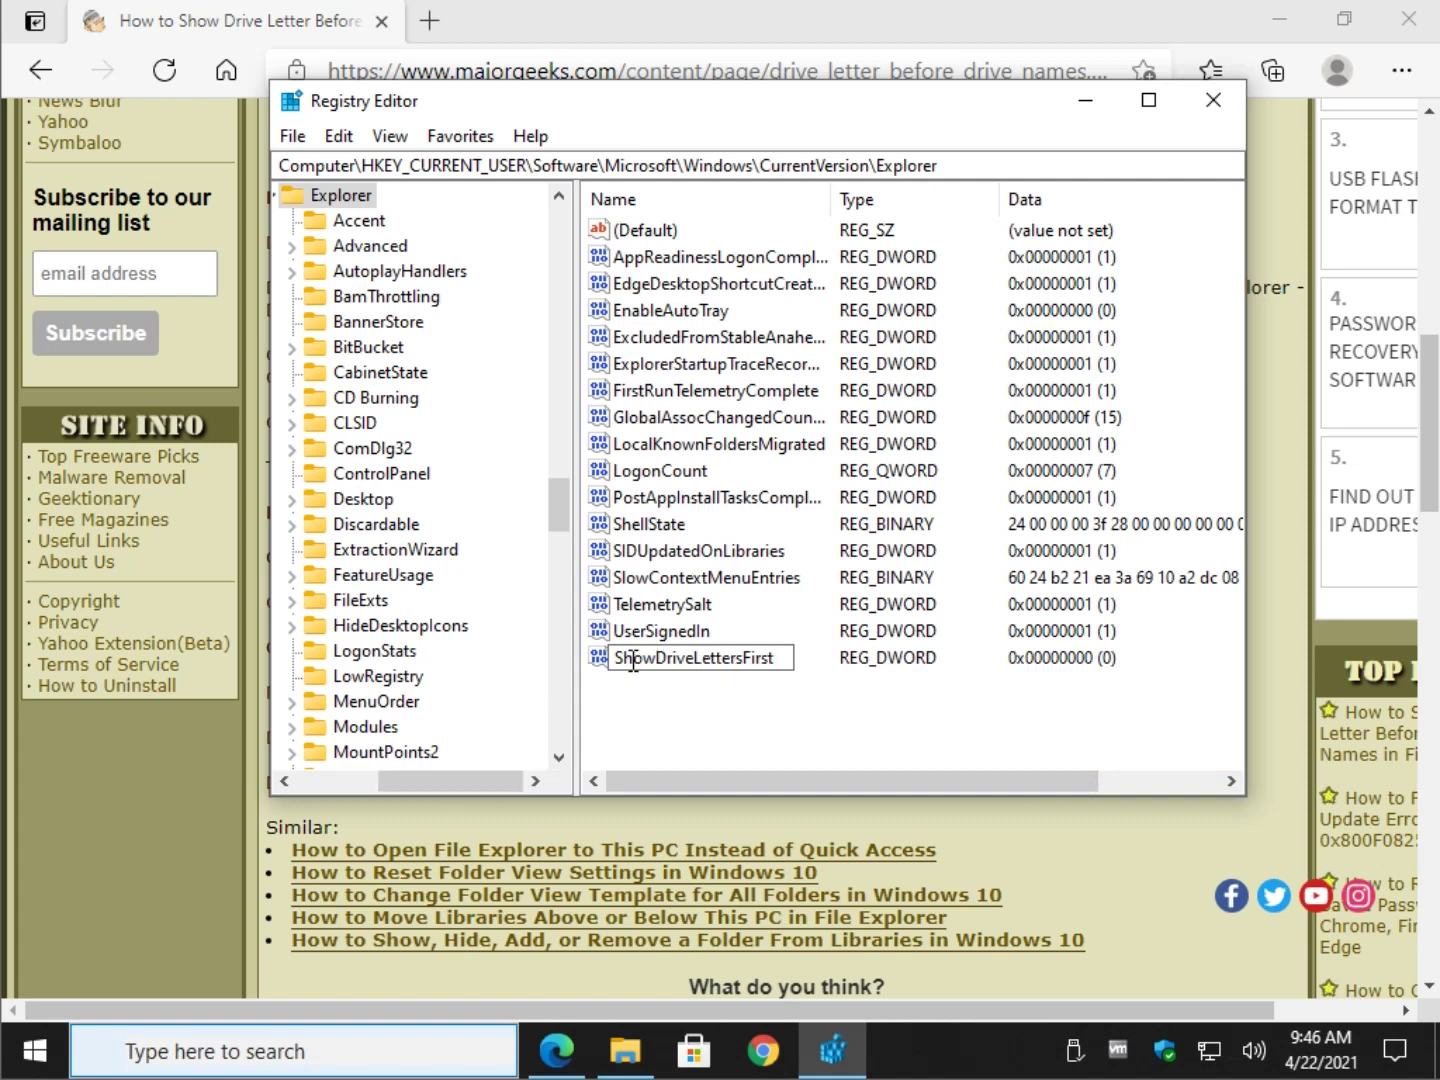
# Name the new DWORD ShowDriveLettersFirst and set its value data to 4.
pyautogui.press('Return')
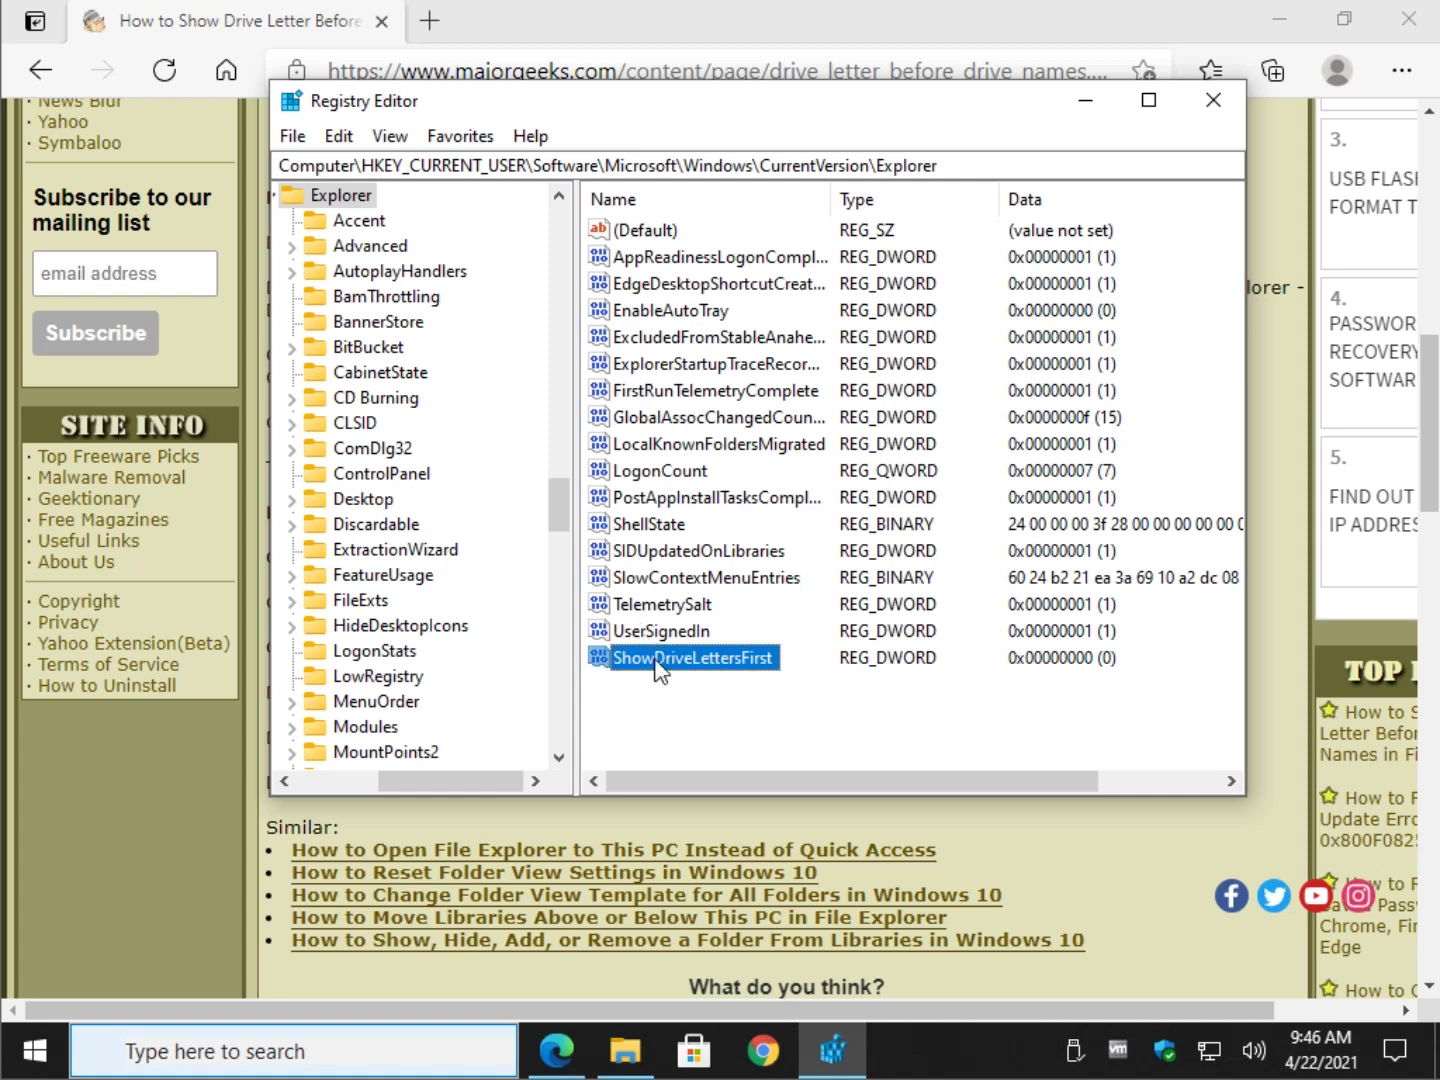
pyautogui.doubleClick(708, 652)
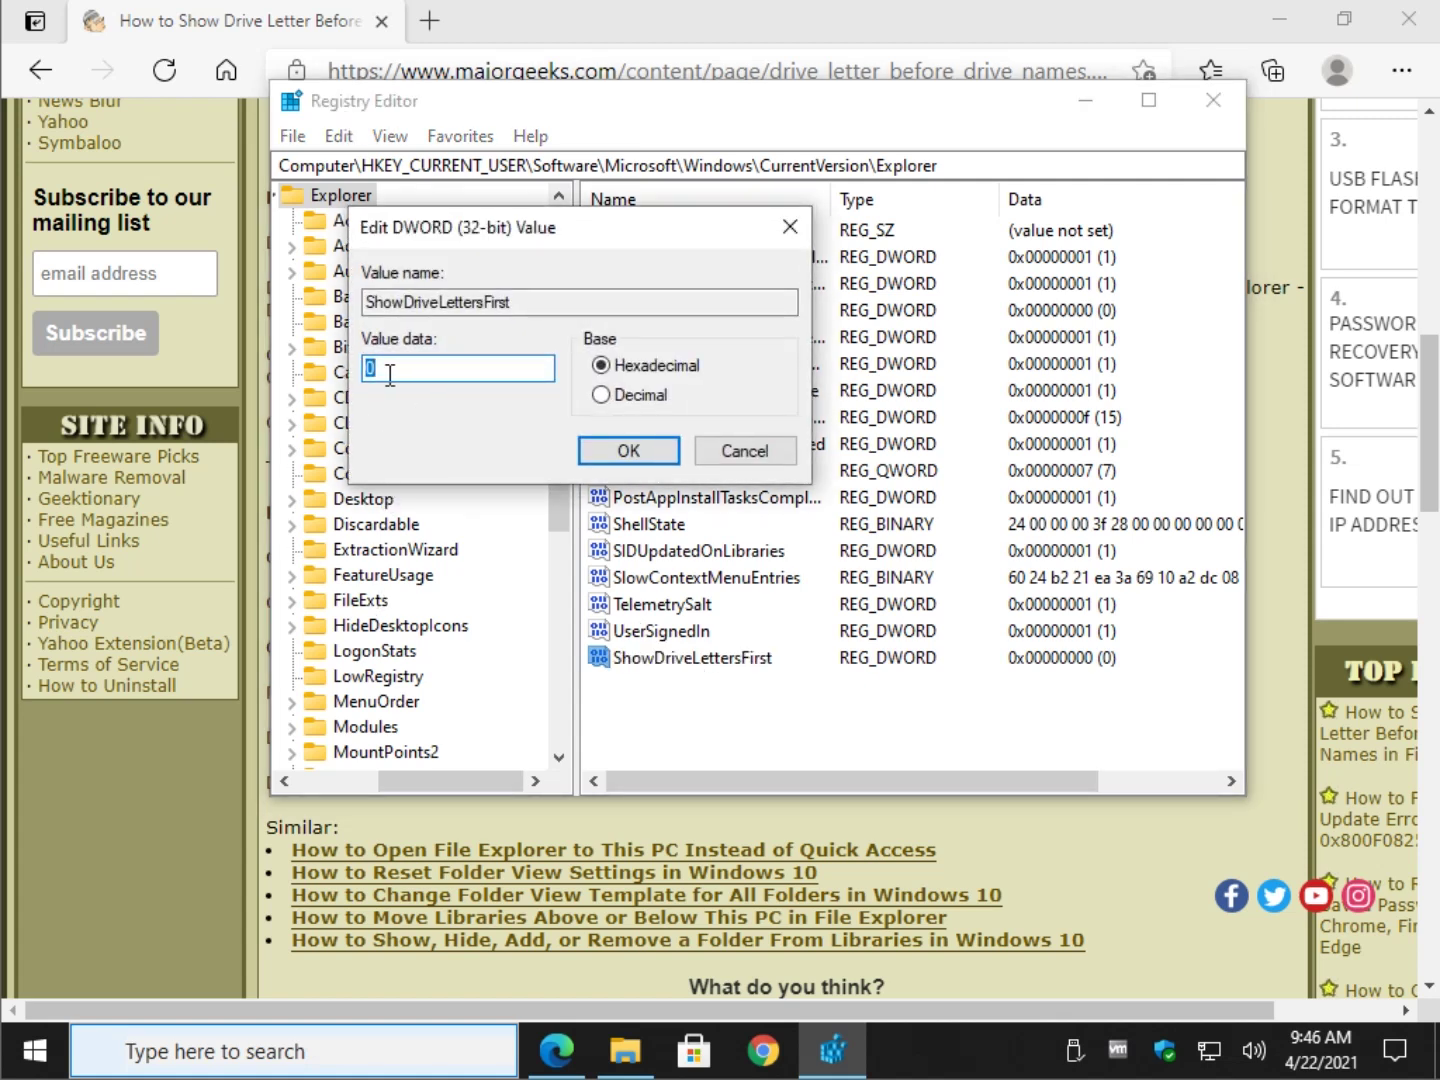
pyautogui.write('4')
pyautogui.click(669, 451)
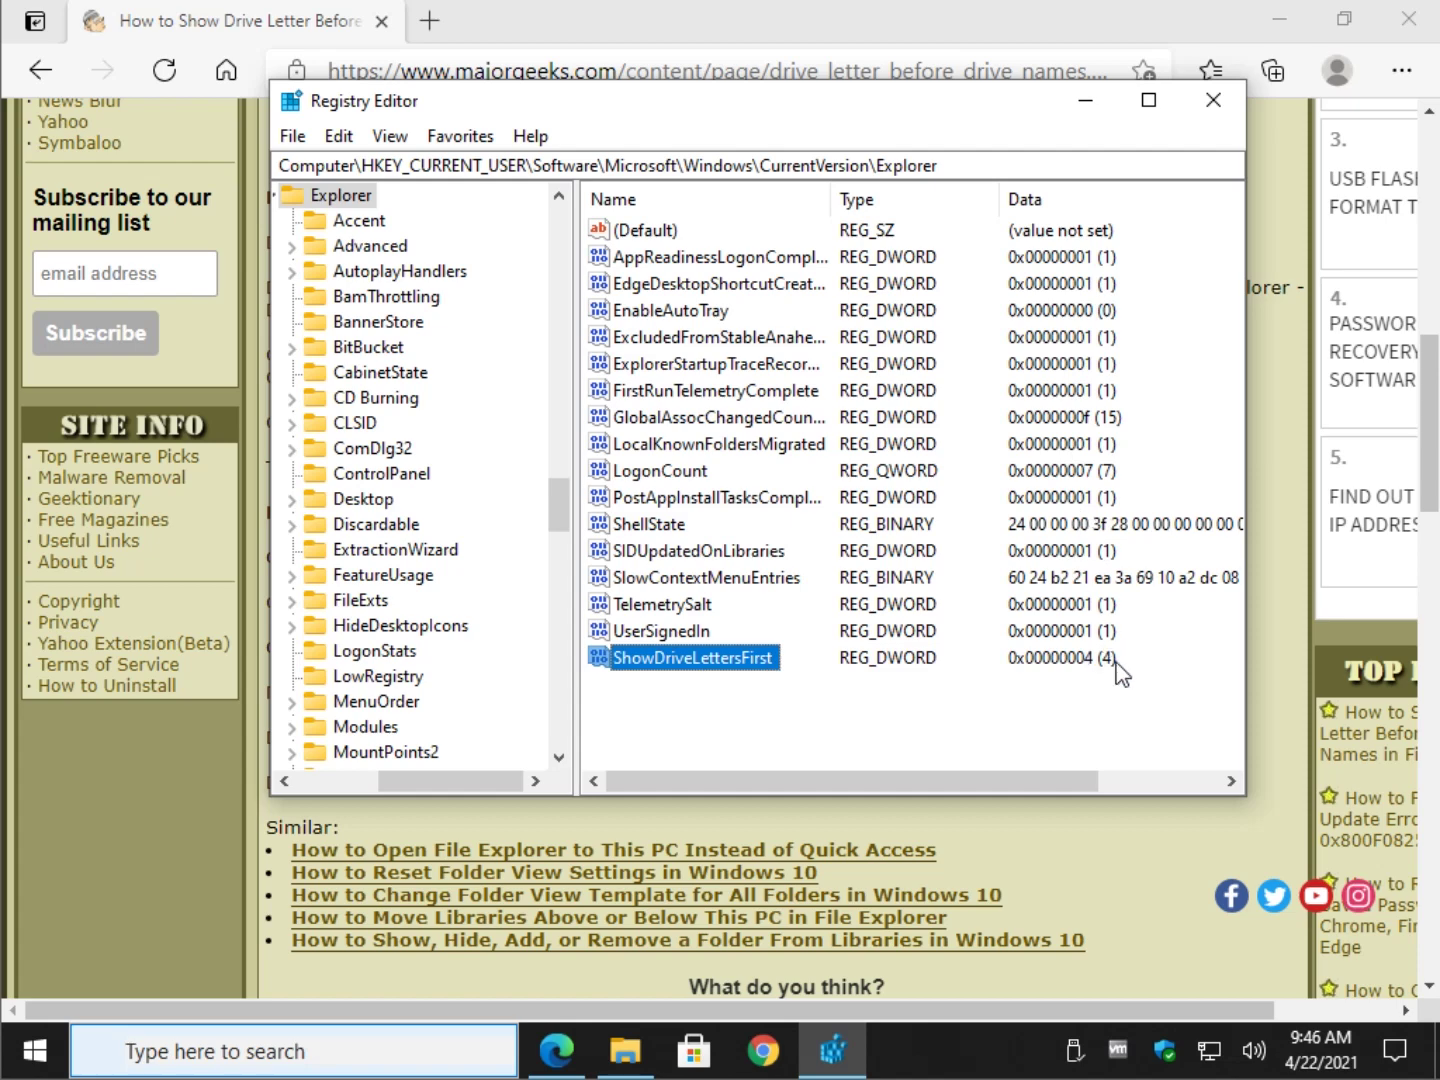
# Close Registry Editor and restart Windows Explorer from Task Manager.
pyautogui.click(1234, 109)
pyautogui.click(625, 1050)
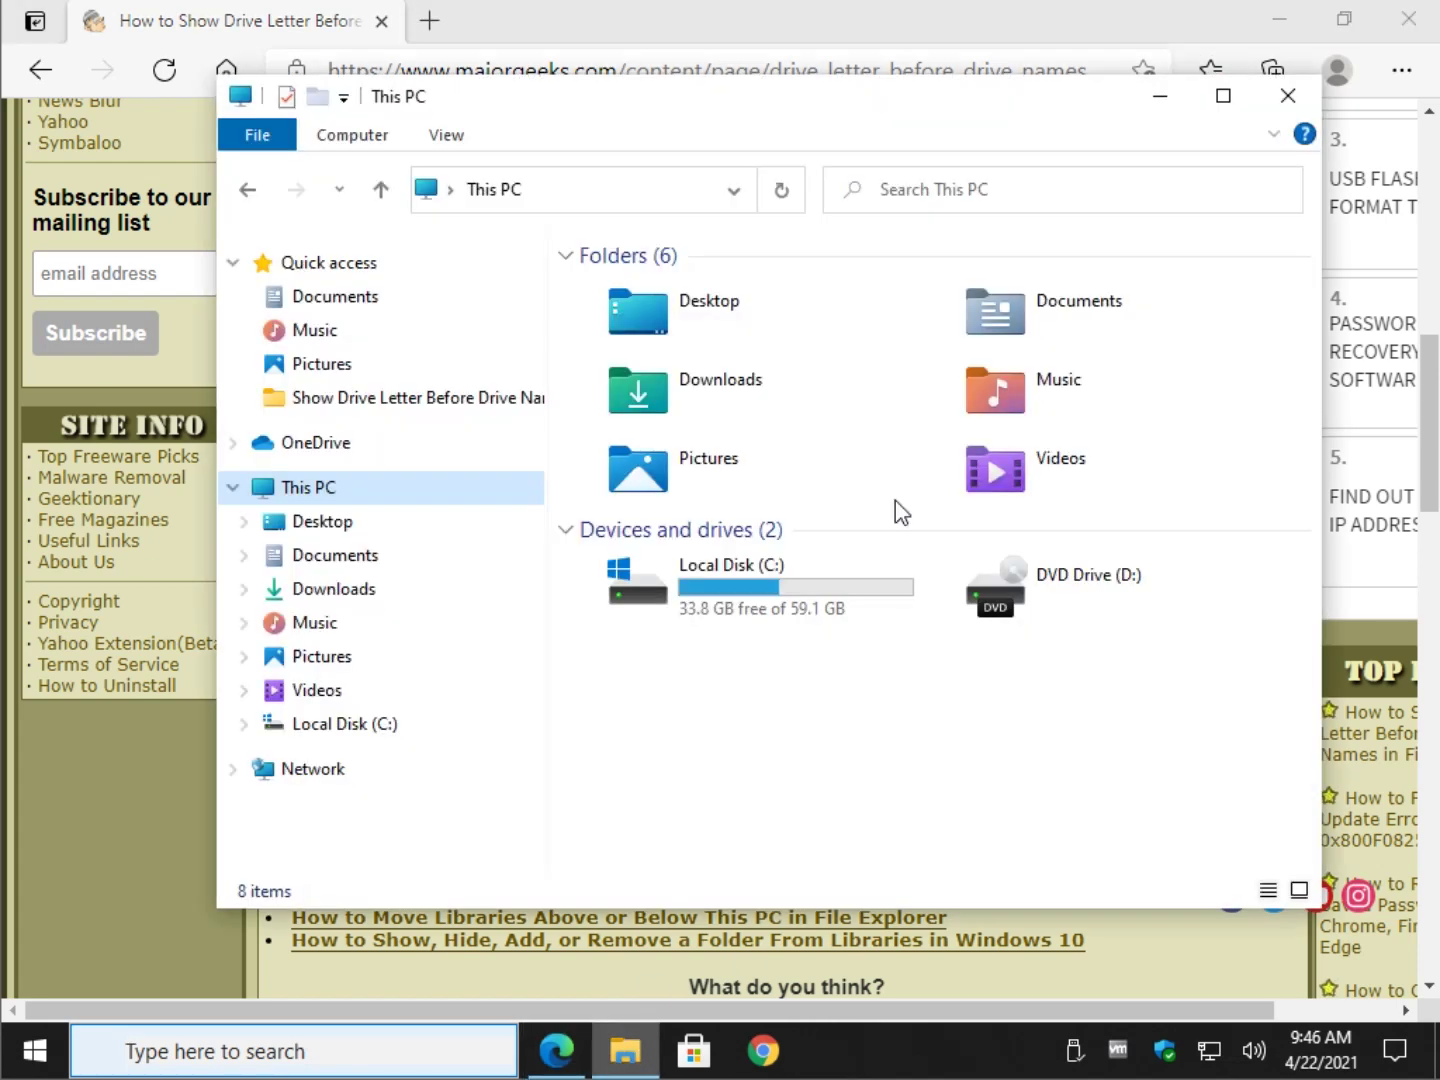
pyautogui.click(1289, 96)
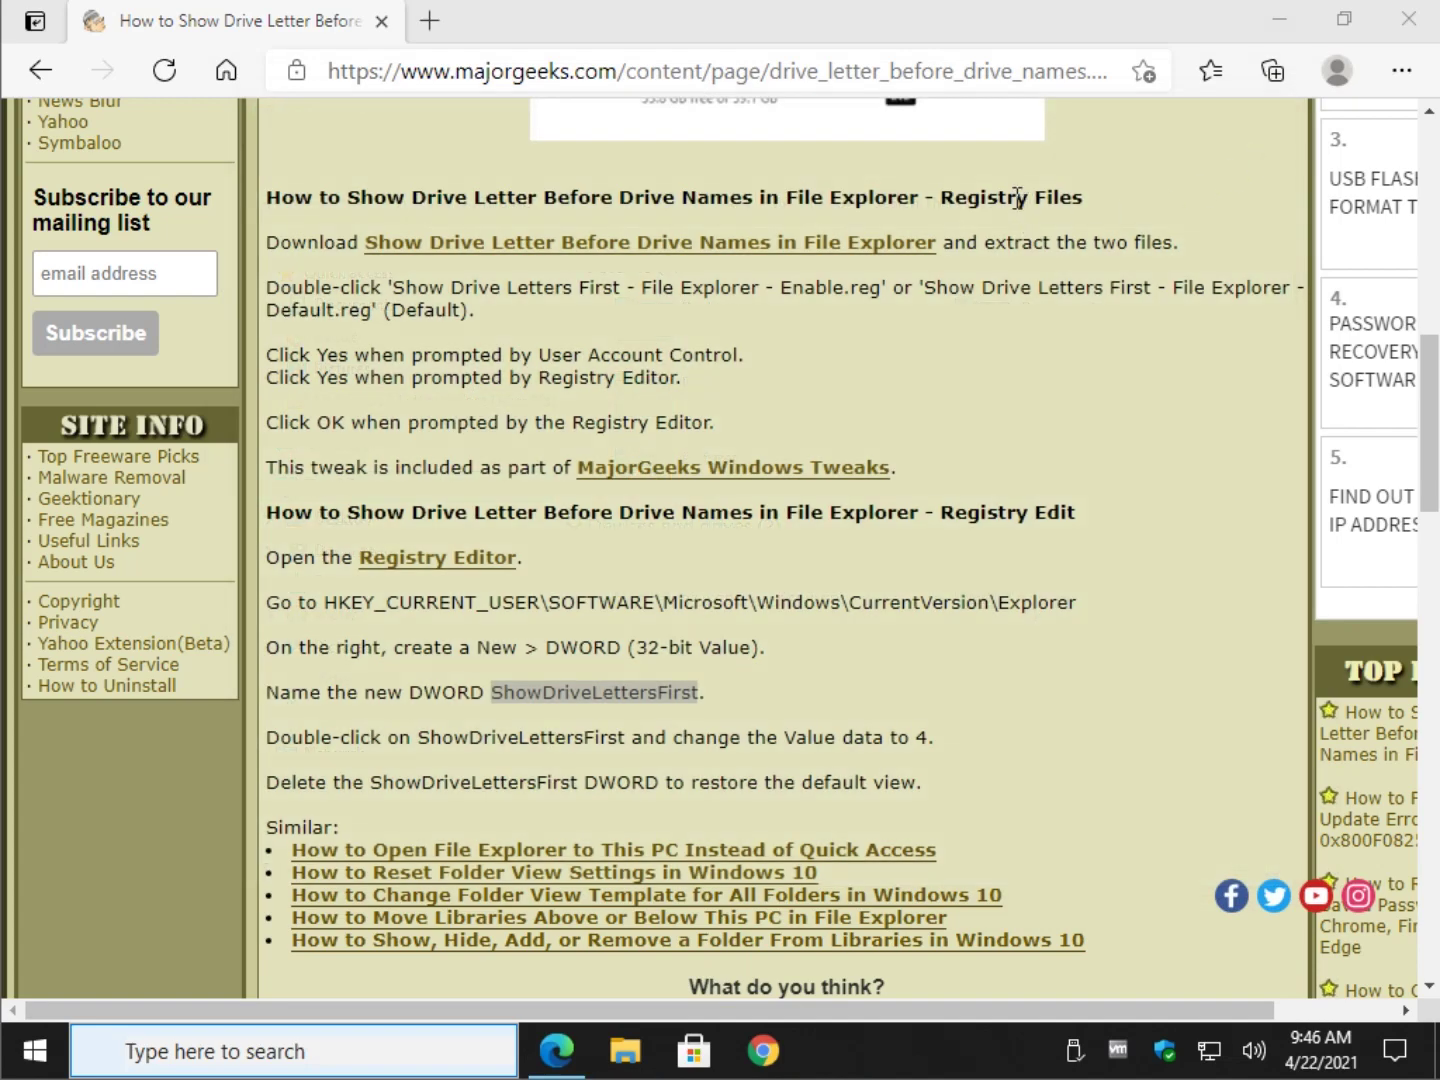
pyautogui.press('super+x')
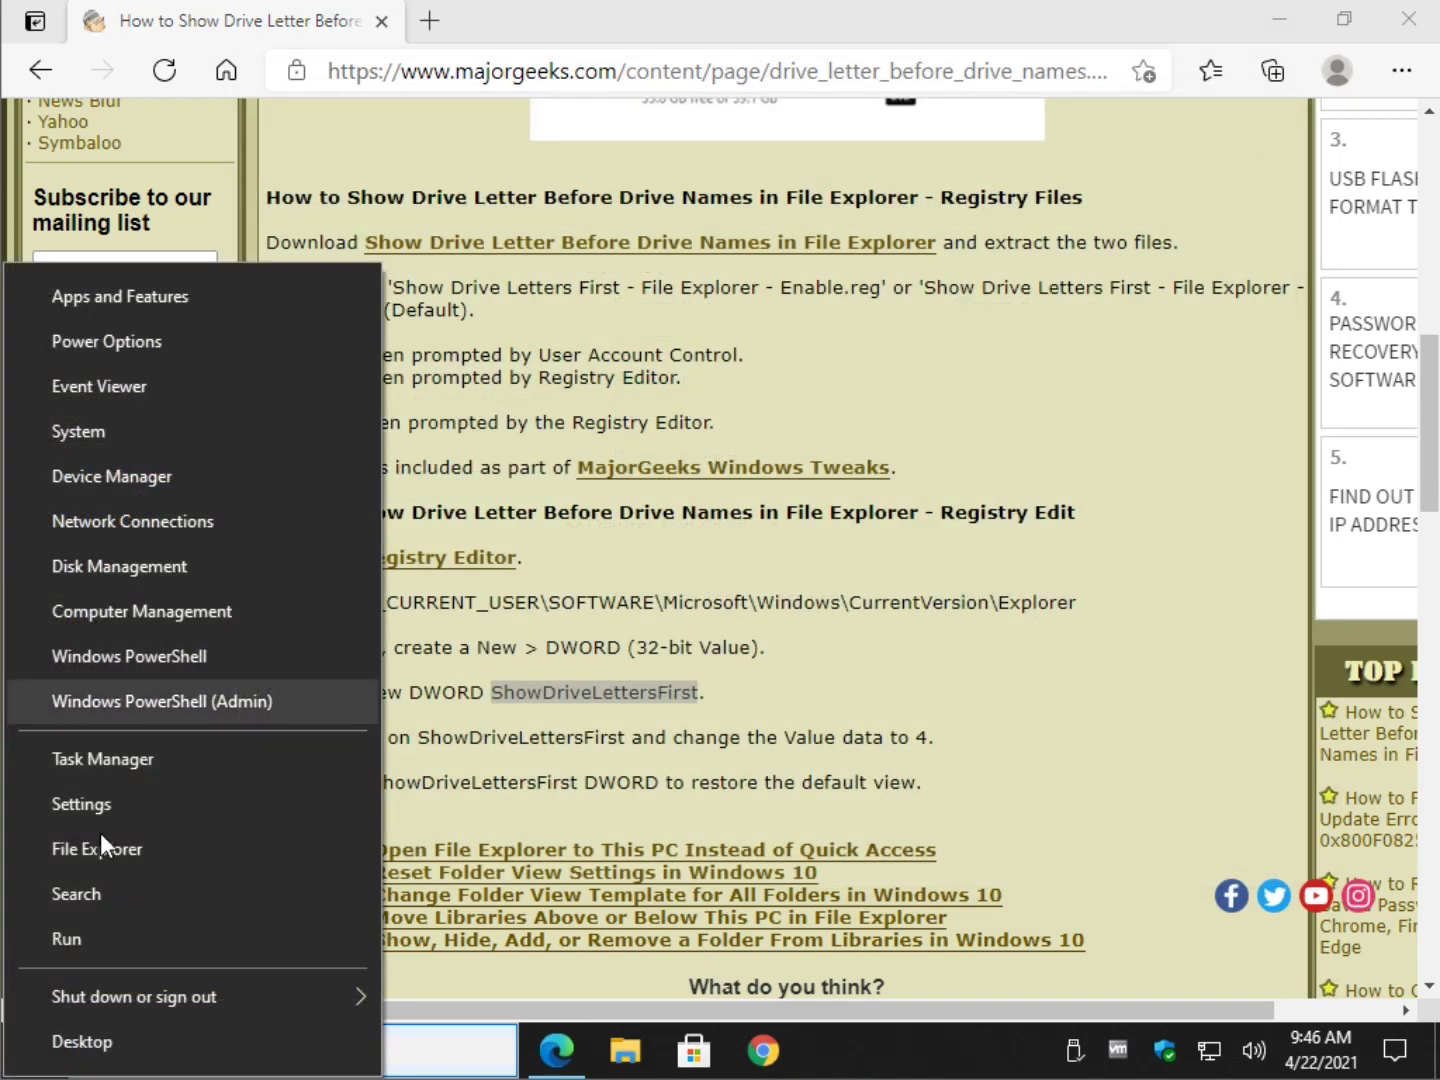
pyautogui.click(140, 767)
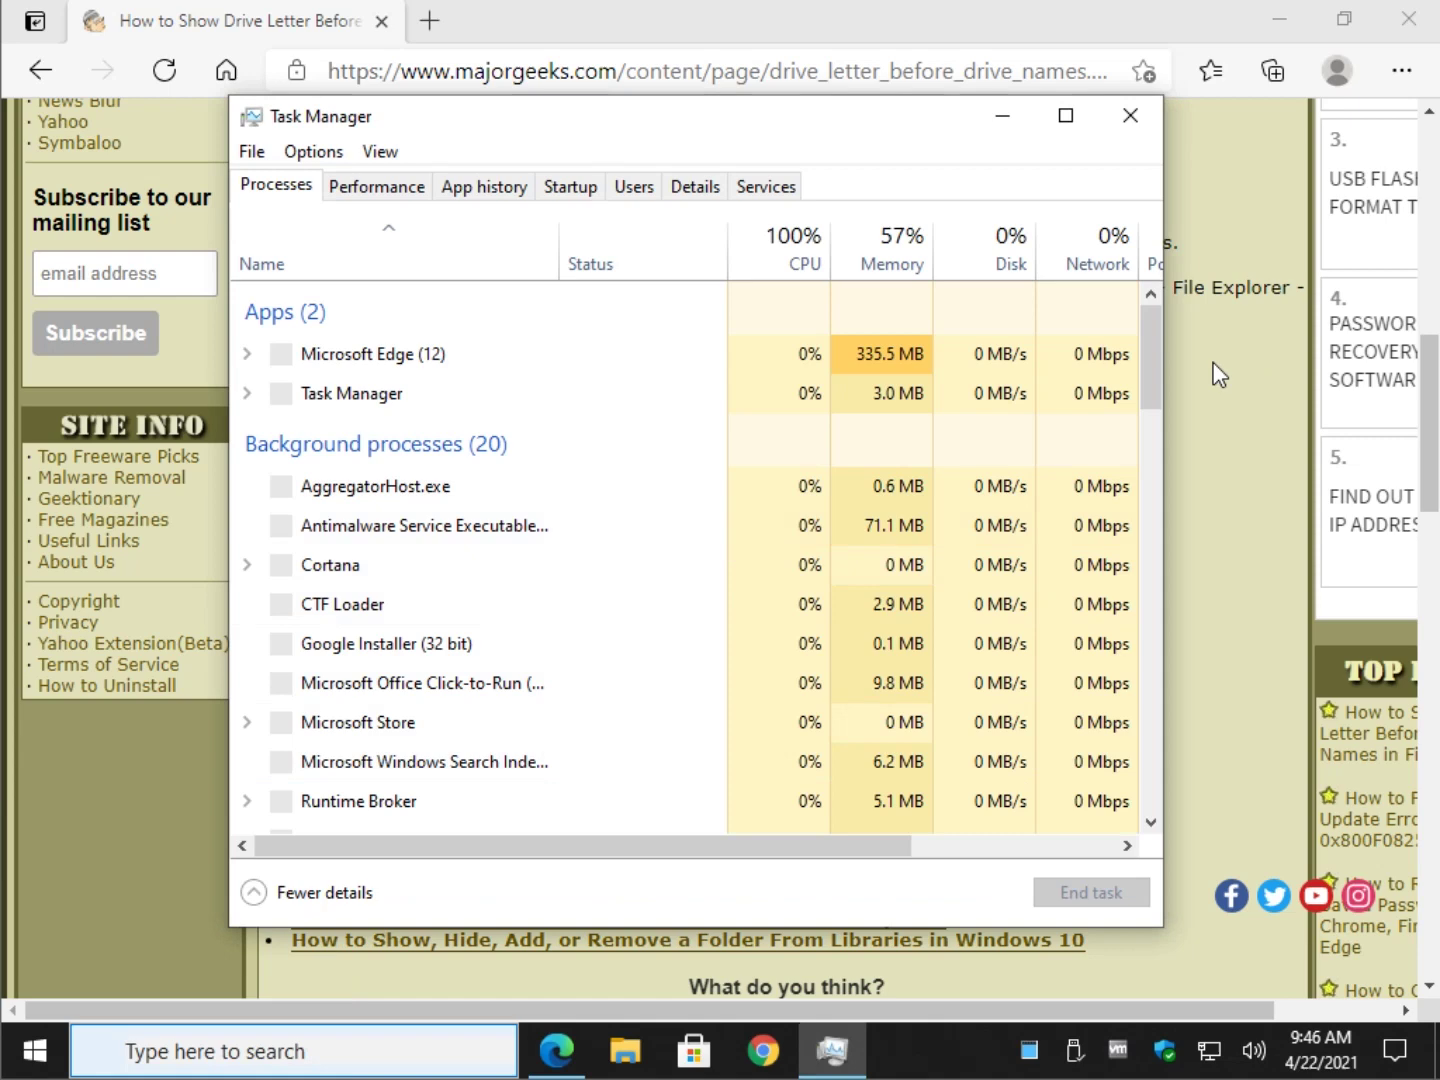
pyautogui.moveTo(1147, 354); pyautogui.dragTo(1147, 776)
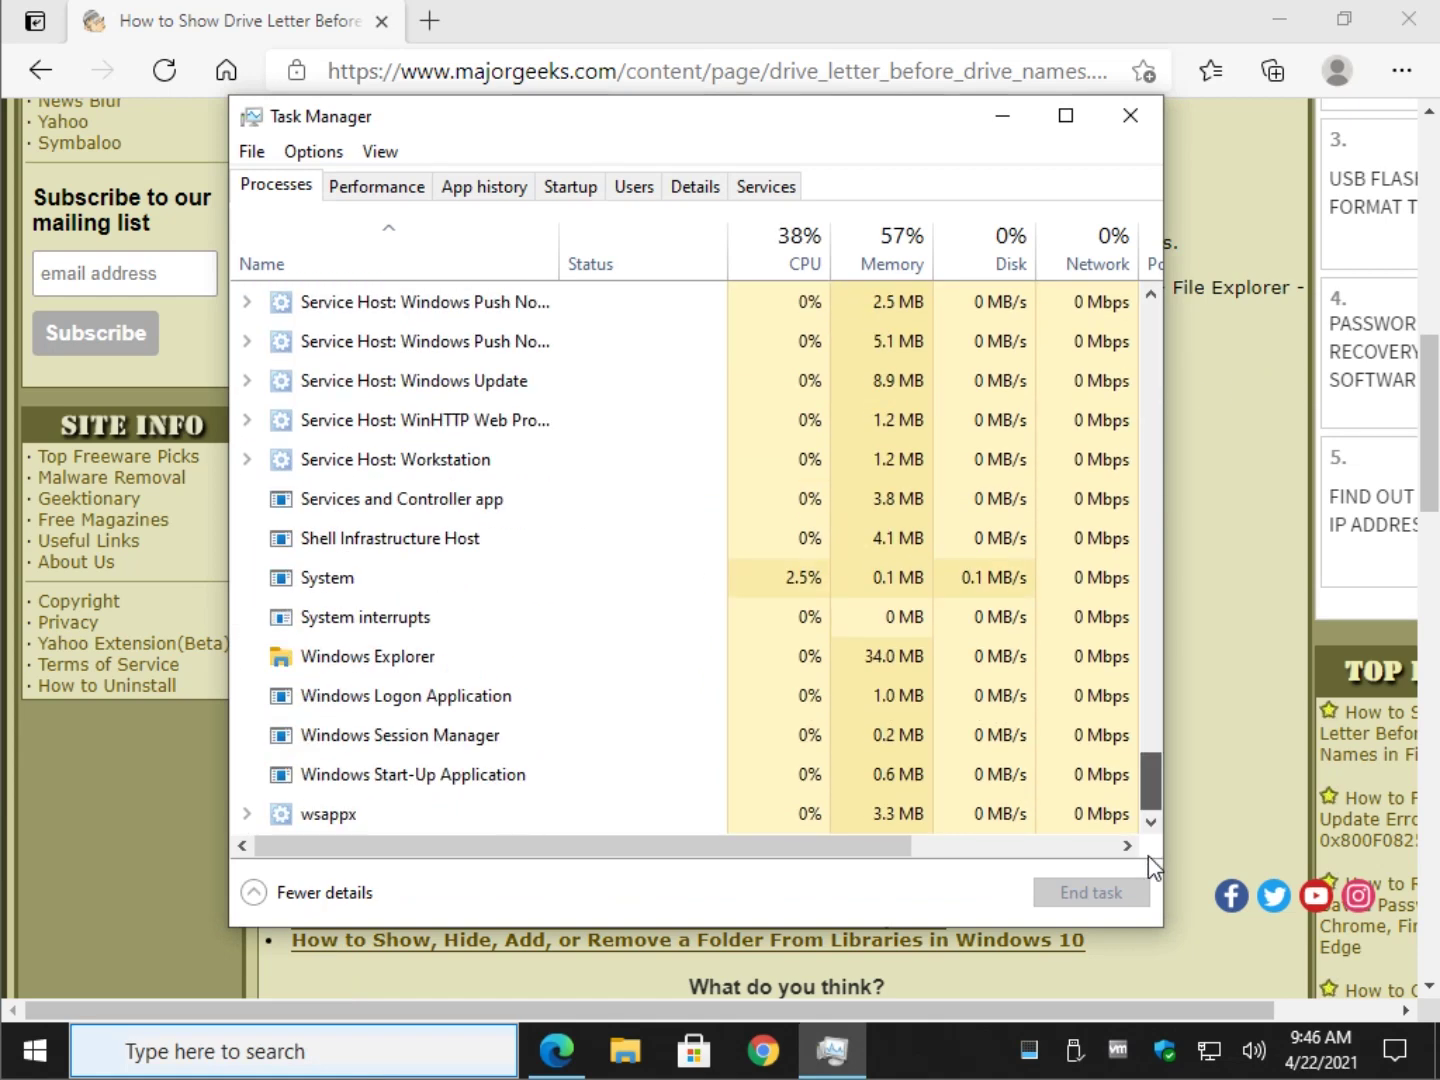
pyautogui.click(379, 658)
pyautogui.rightClick(380, 658)
pyautogui.click(441, 673)
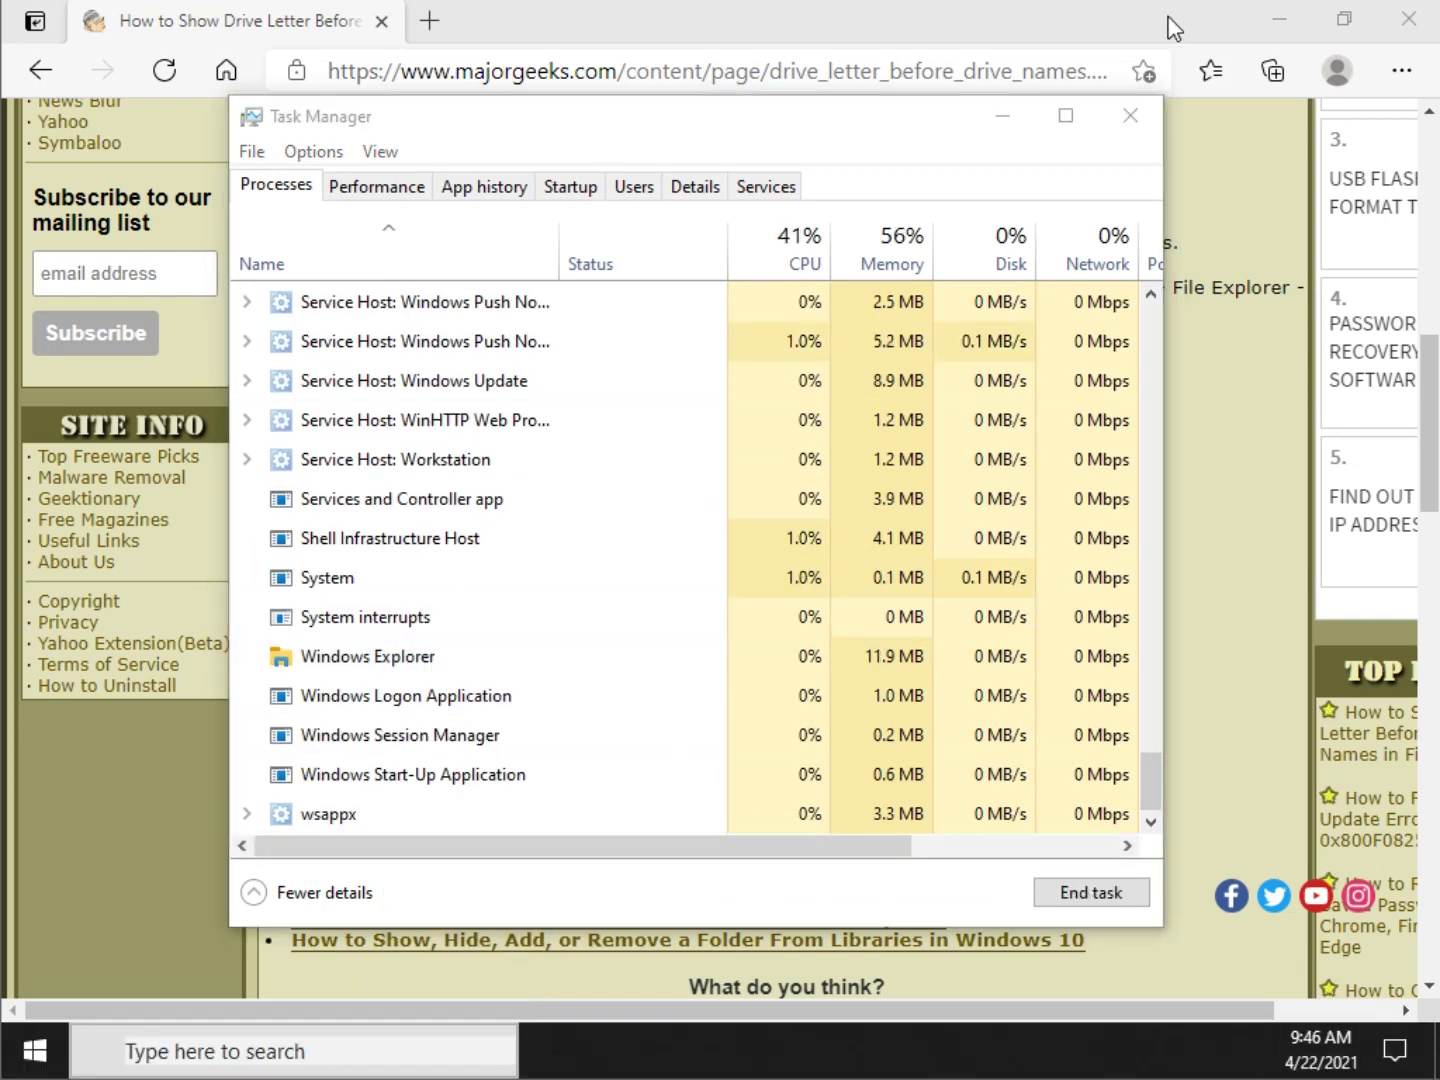
pyautogui.click(1148, 117)
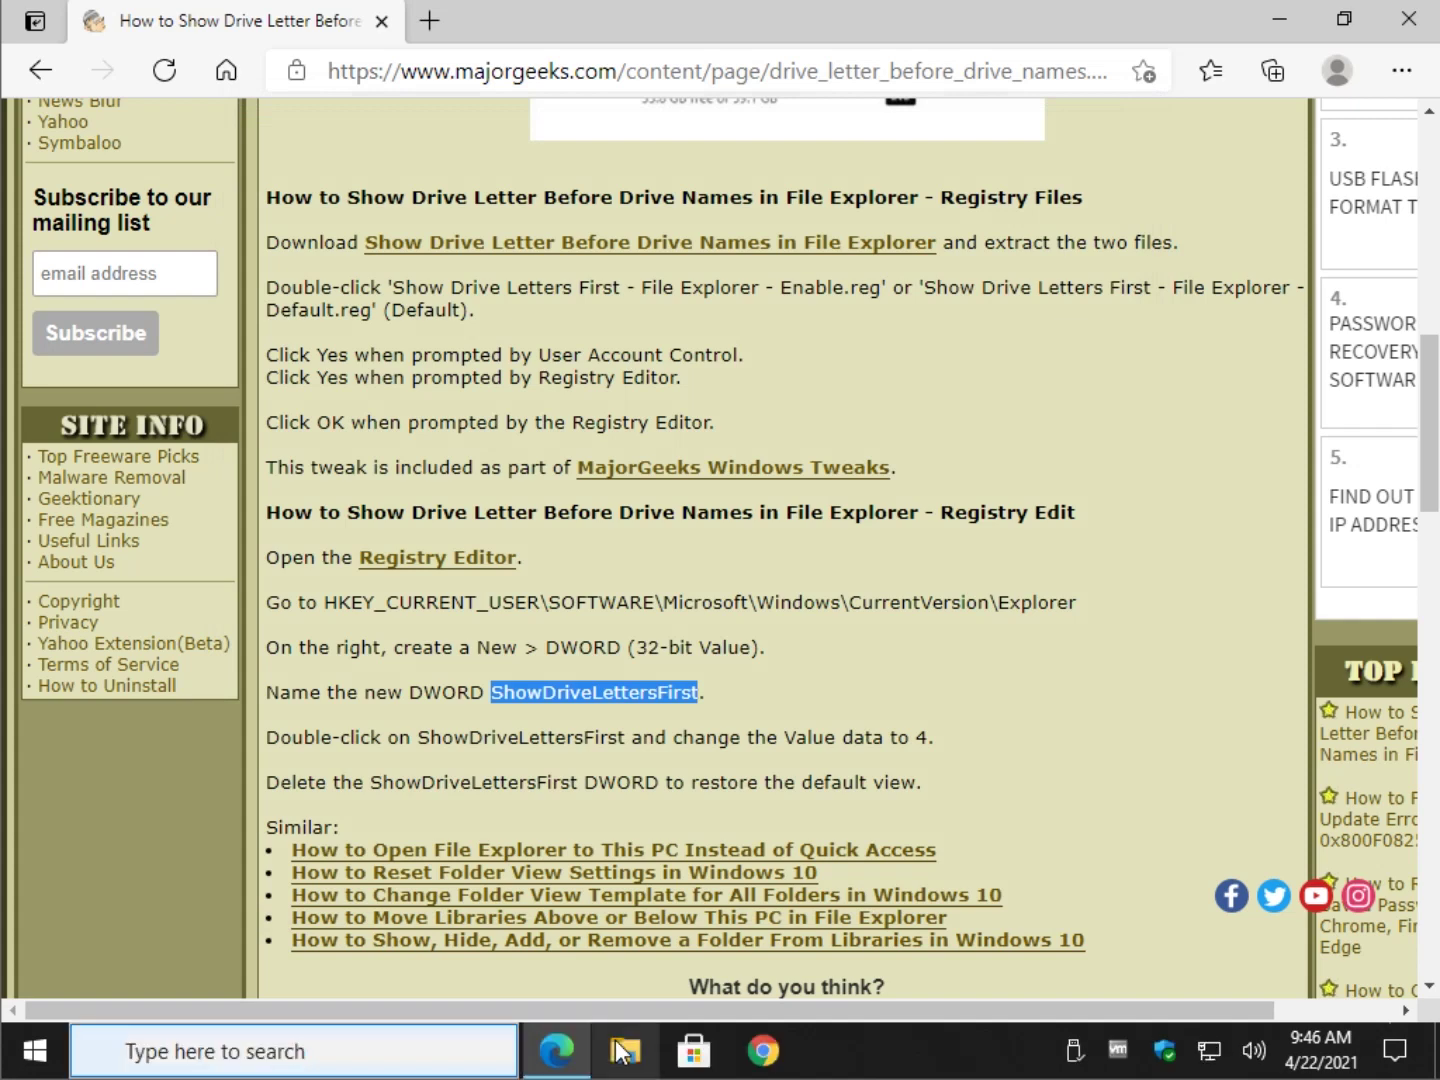
# Confirm This PC now shows (C:) Local Disk and (D:) DVD Drive, then close it.
pyautogui.click(622, 1051)
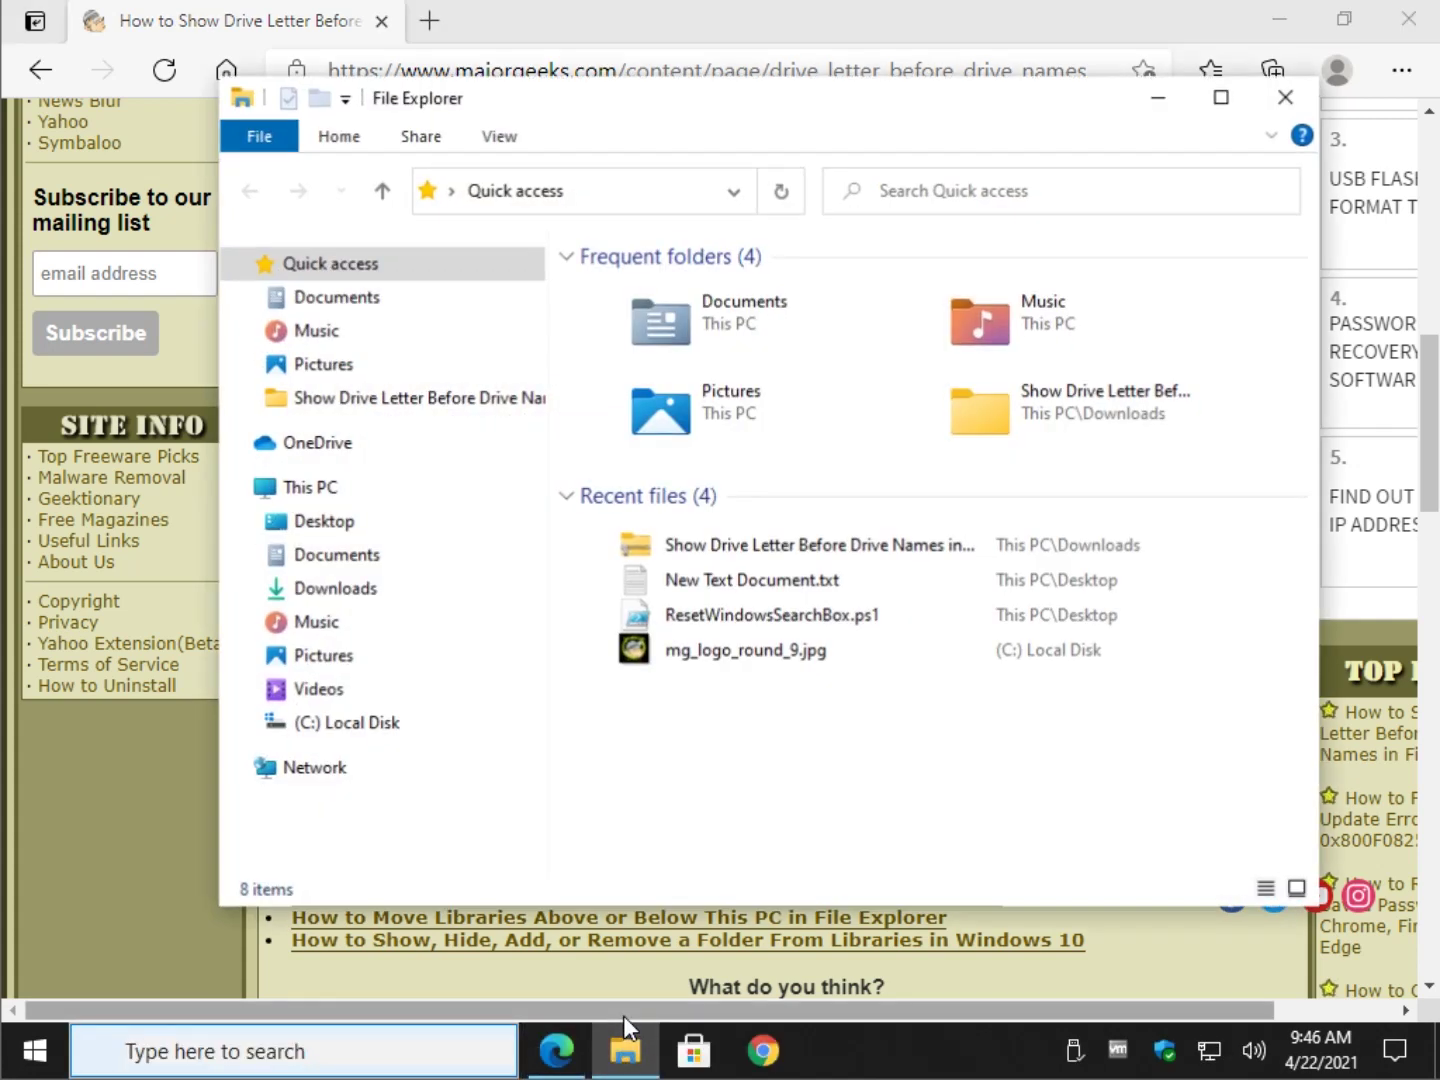
pyautogui.click(292, 491)
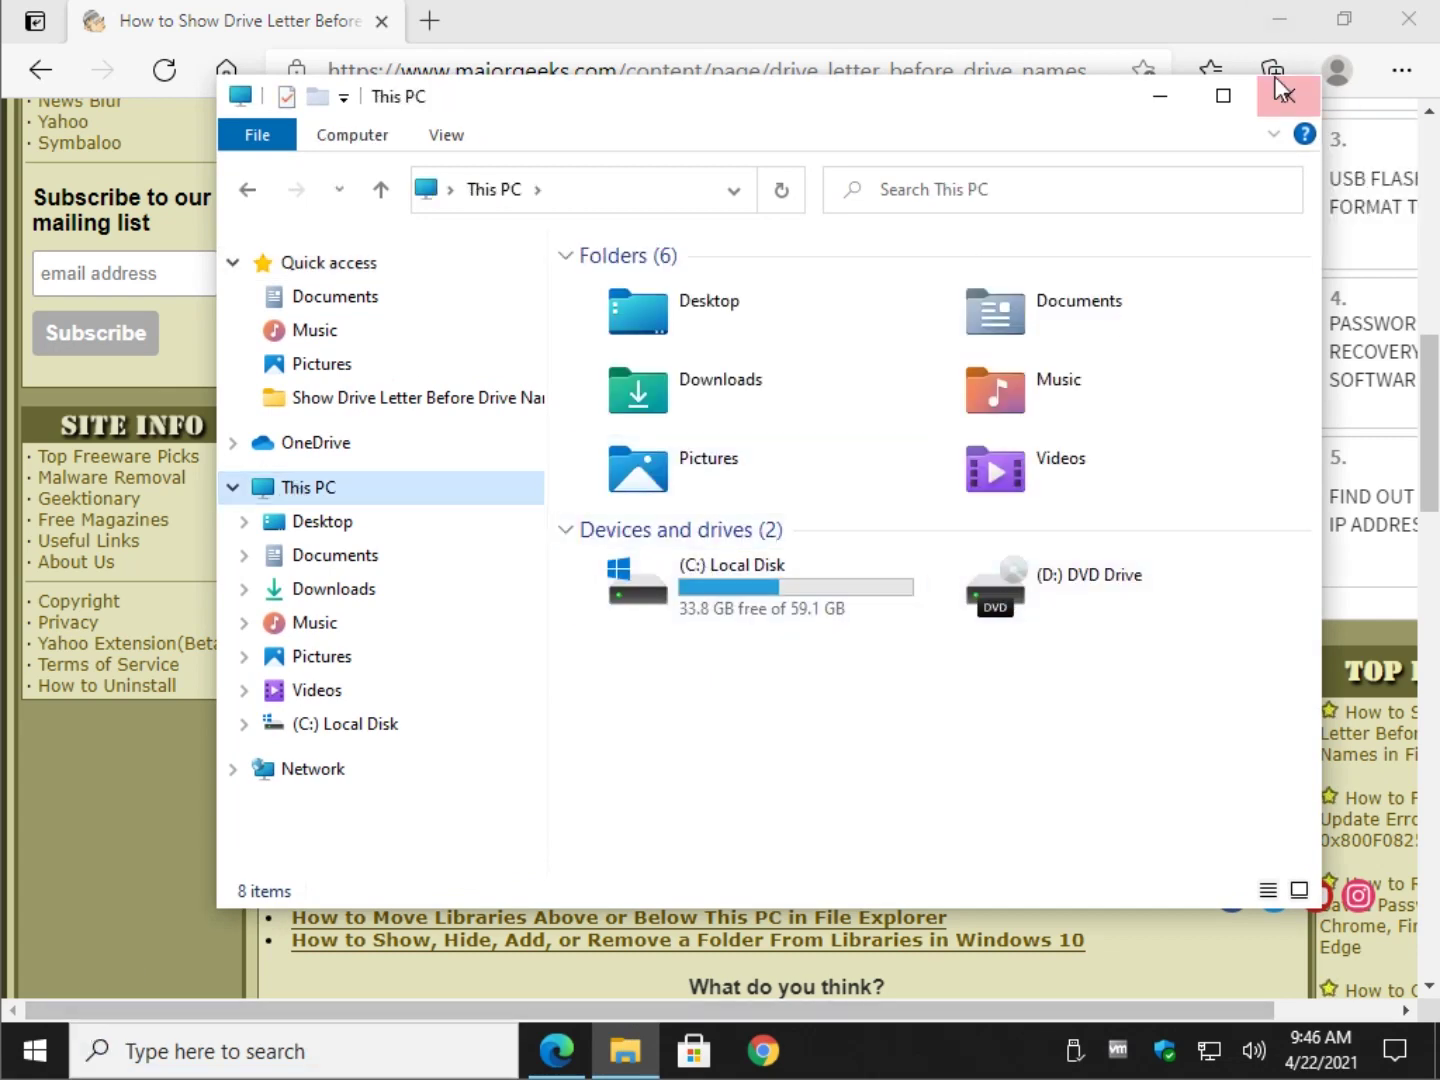
pyautogui.click(1283, 107)
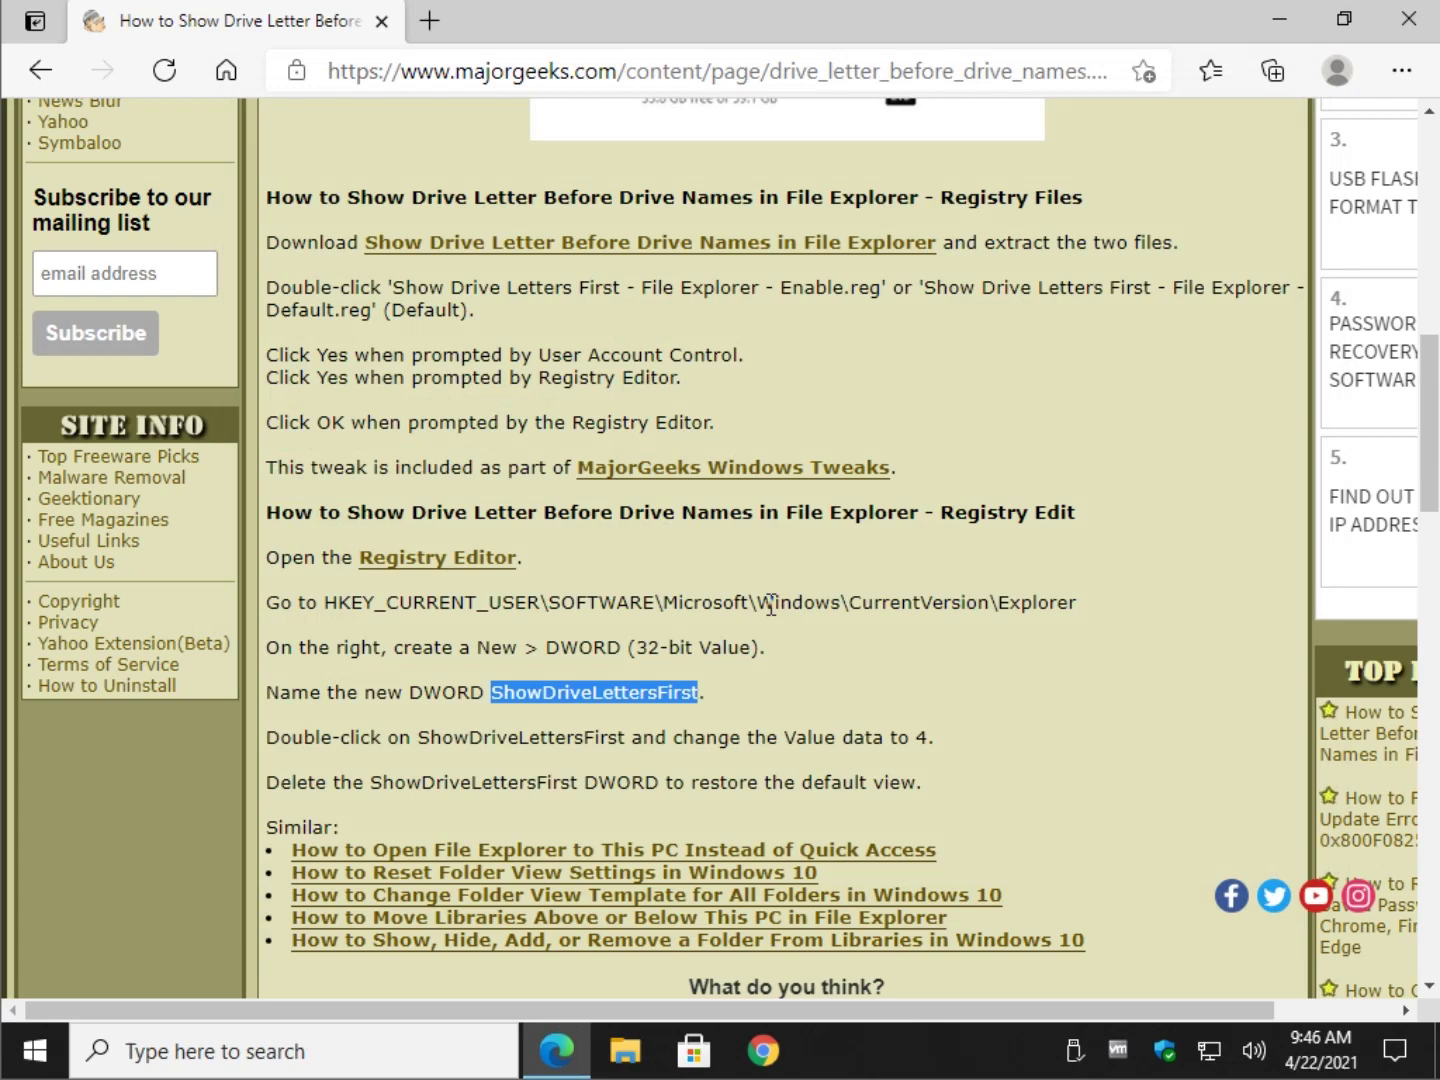
# Launch regedit from the Run box and allow it to run.
pyautogui.press('super+r')
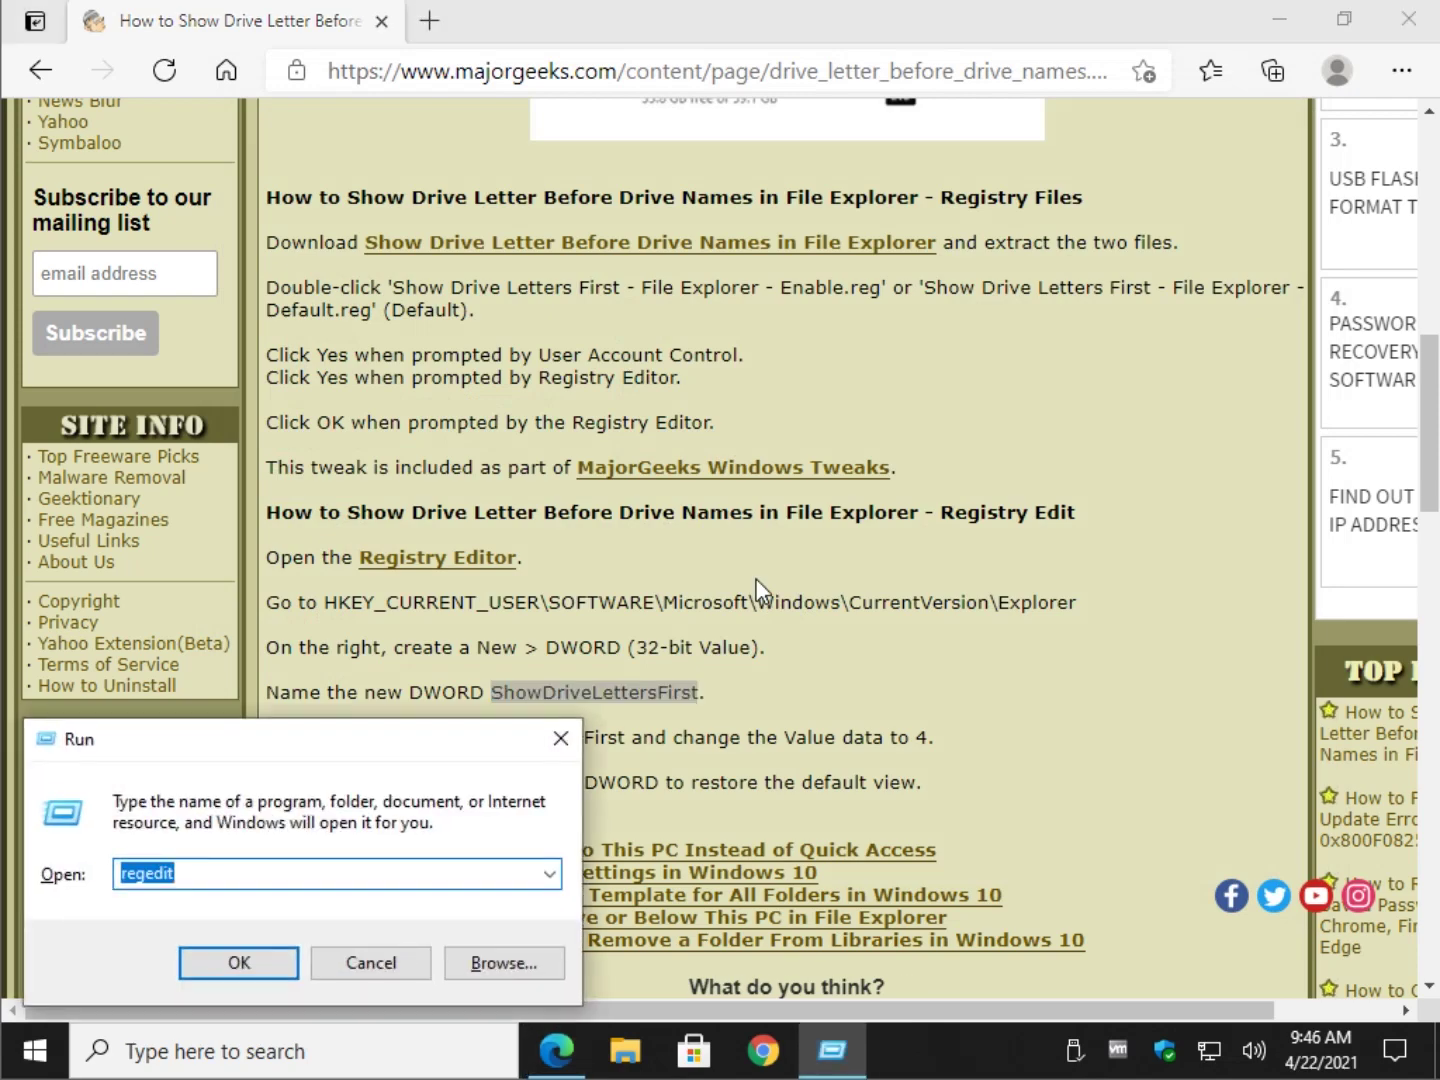
pyautogui.press('Return')
pyautogui.click(640, 703)
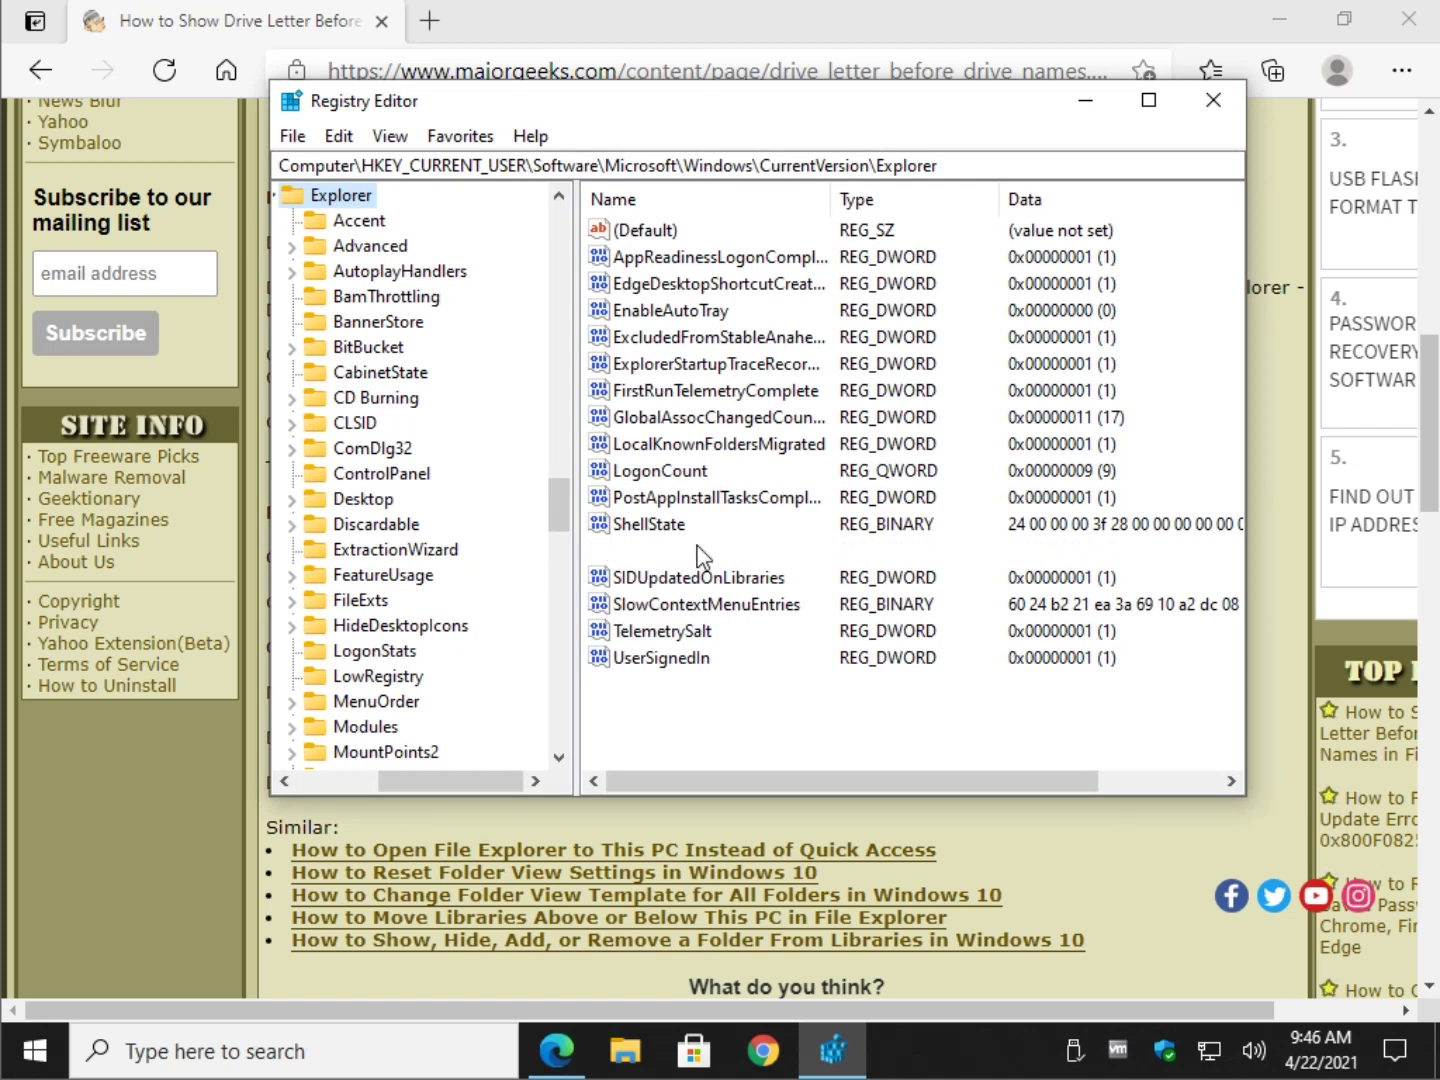
# Delete the ShowDriveLettersFirst value, confirm the deletion, and close Registry Editor.
pyautogui.click(701, 551)
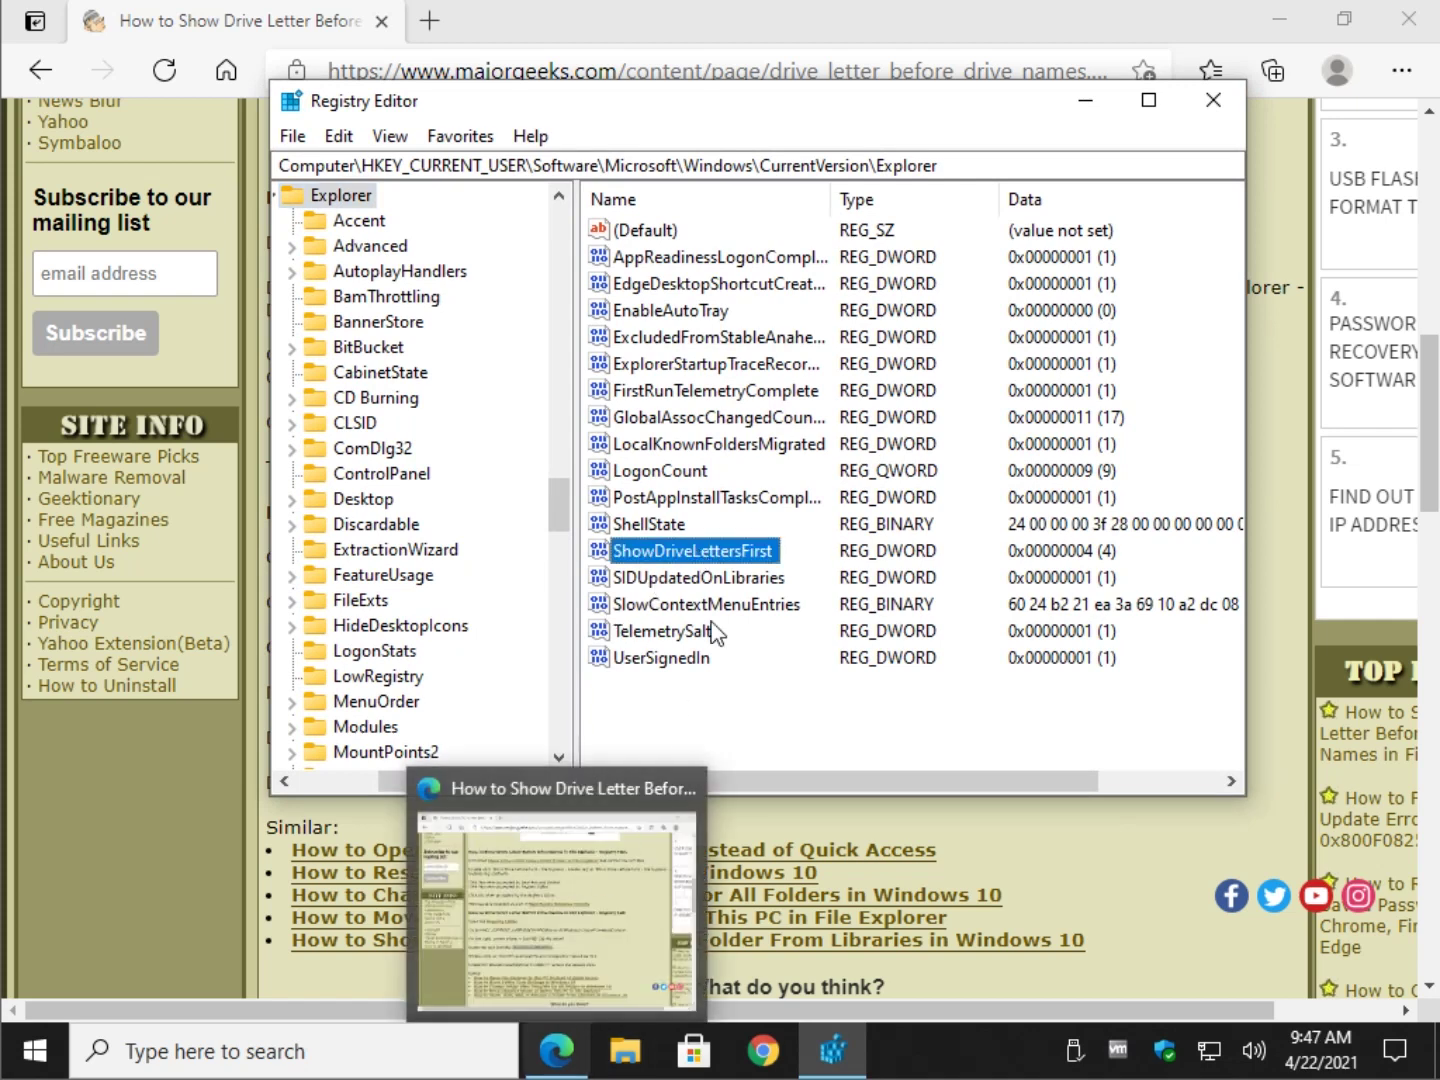
pyautogui.rightClick(747, 548)
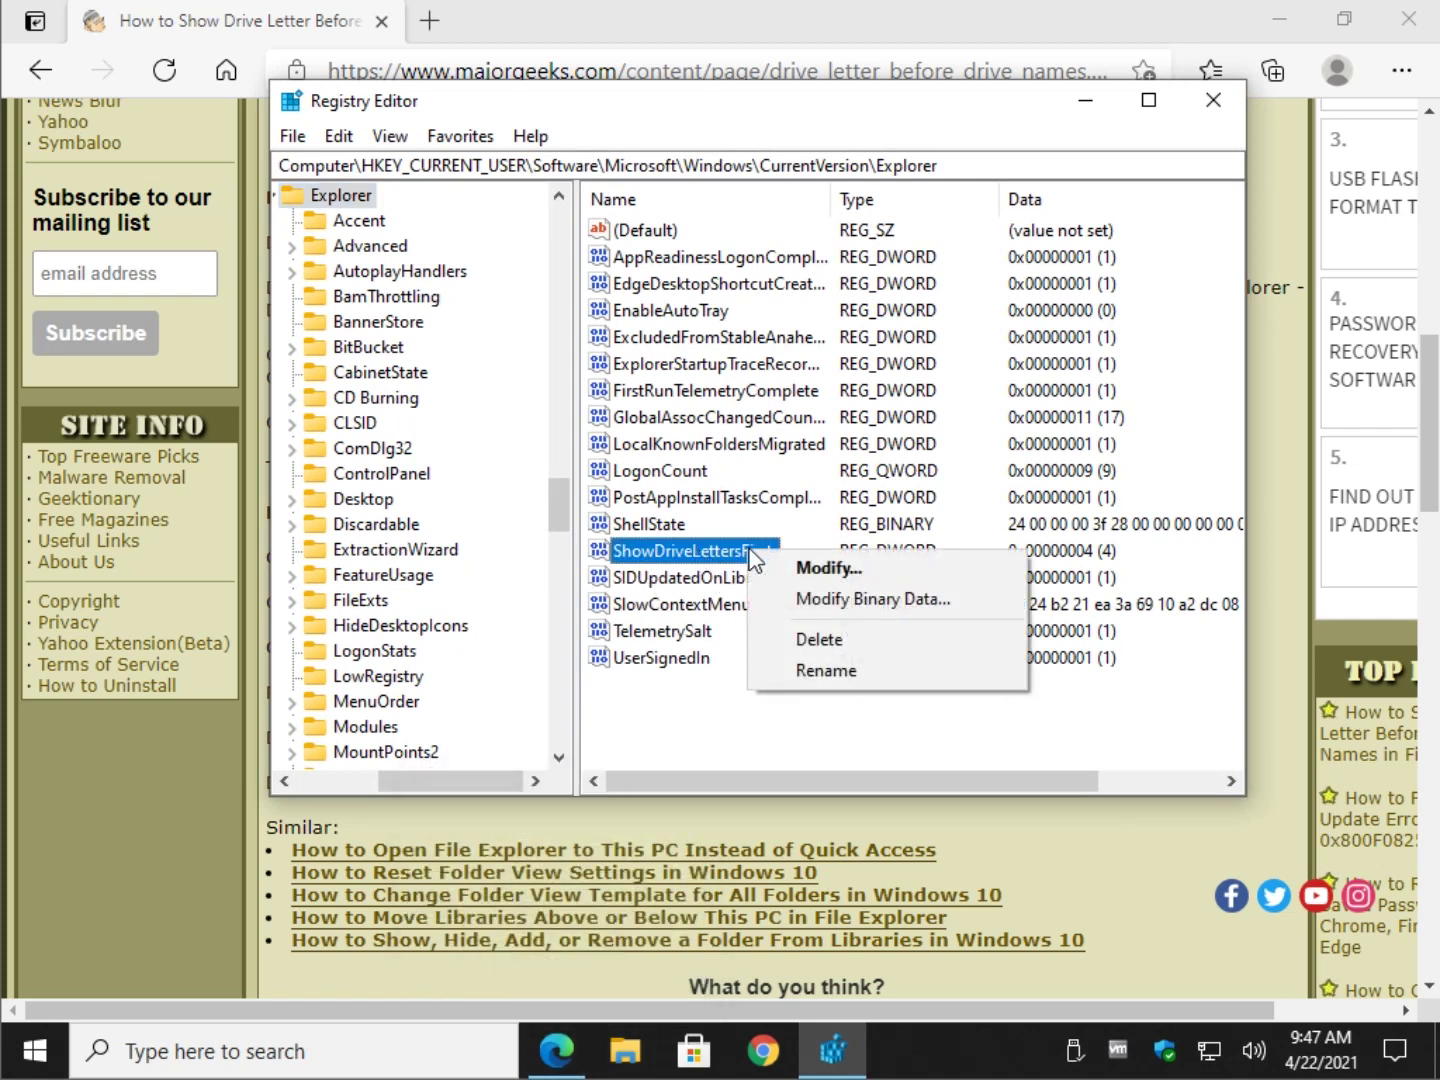
pyautogui.click(867, 639)
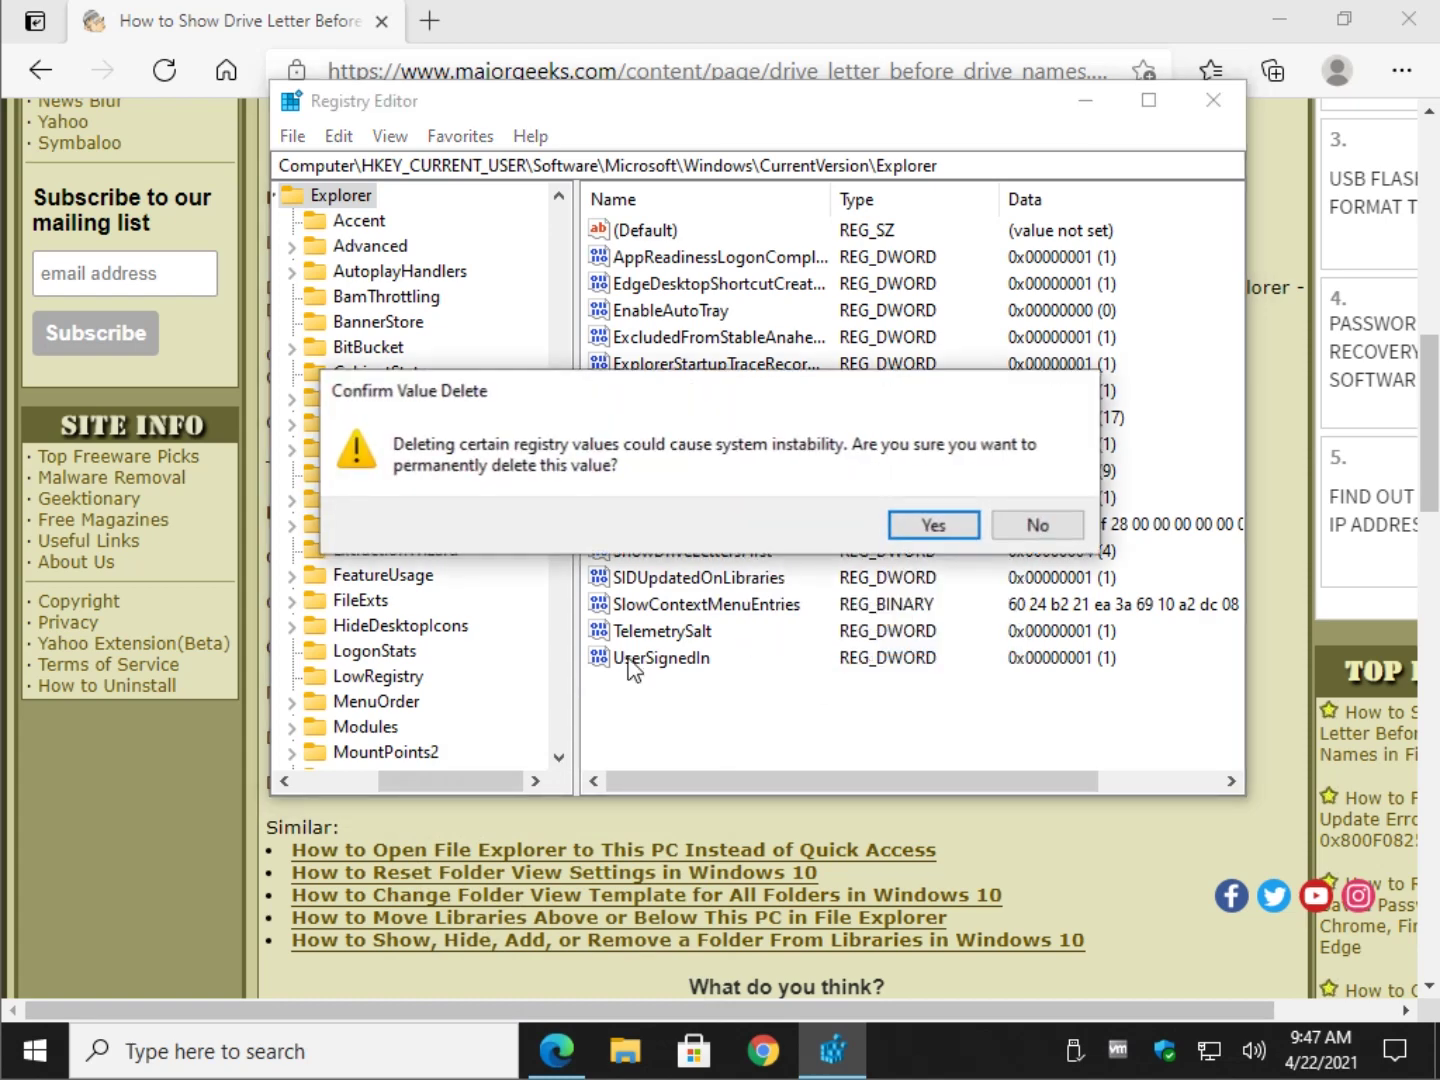
pyautogui.click(944, 526)
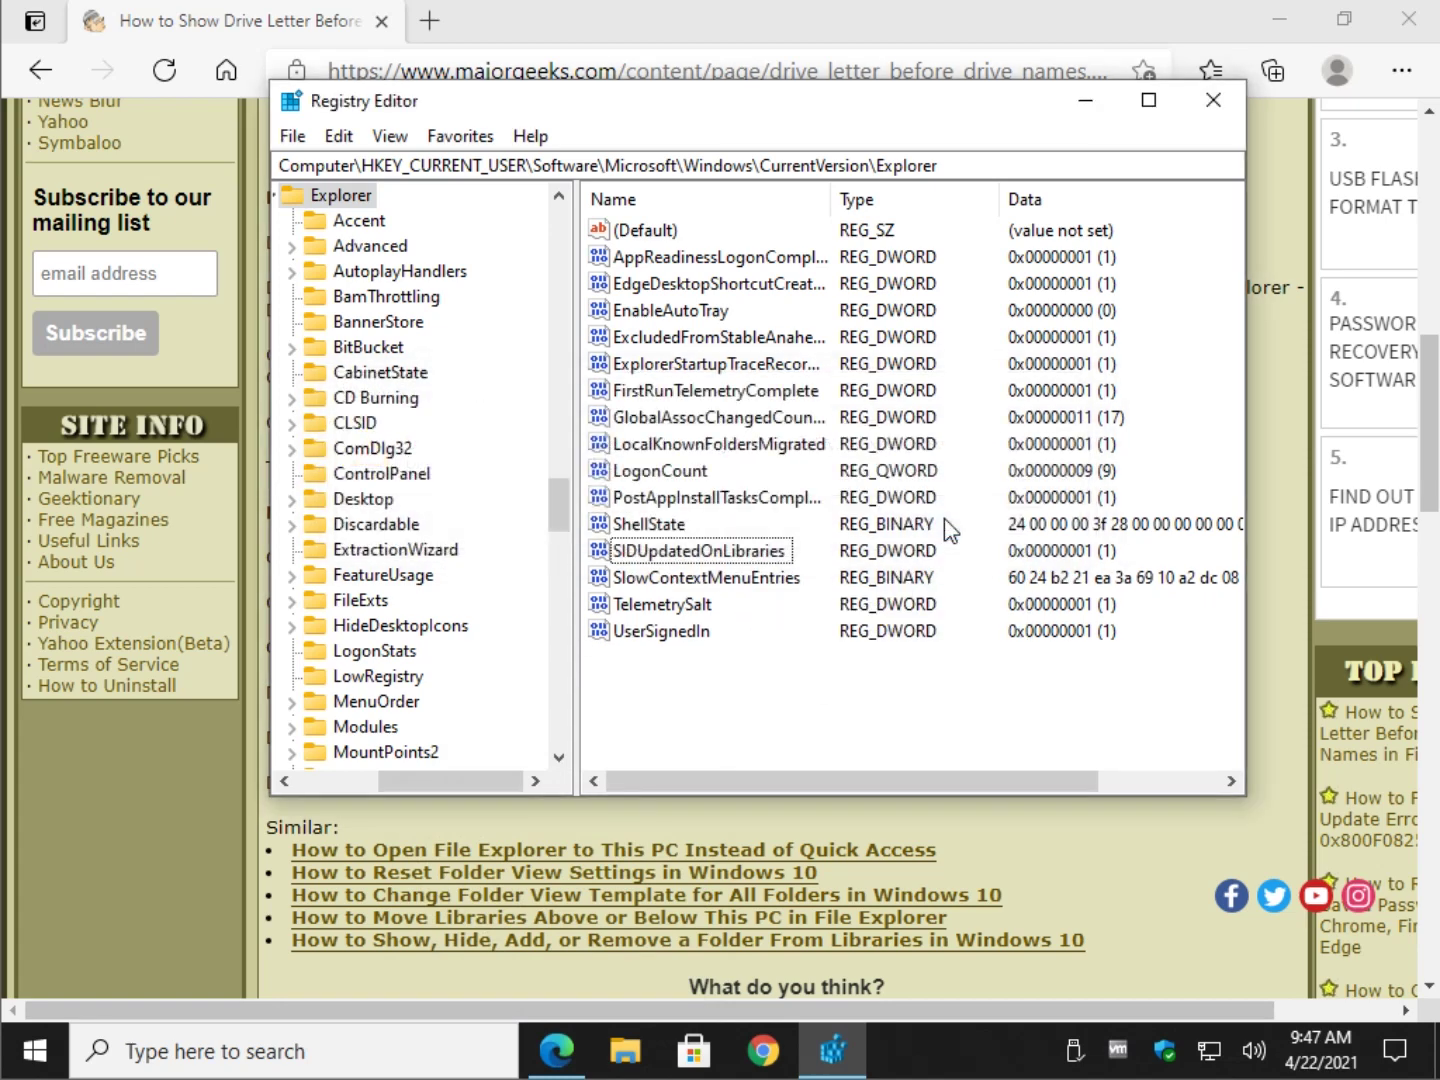
pyautogui.click(1212, 100)
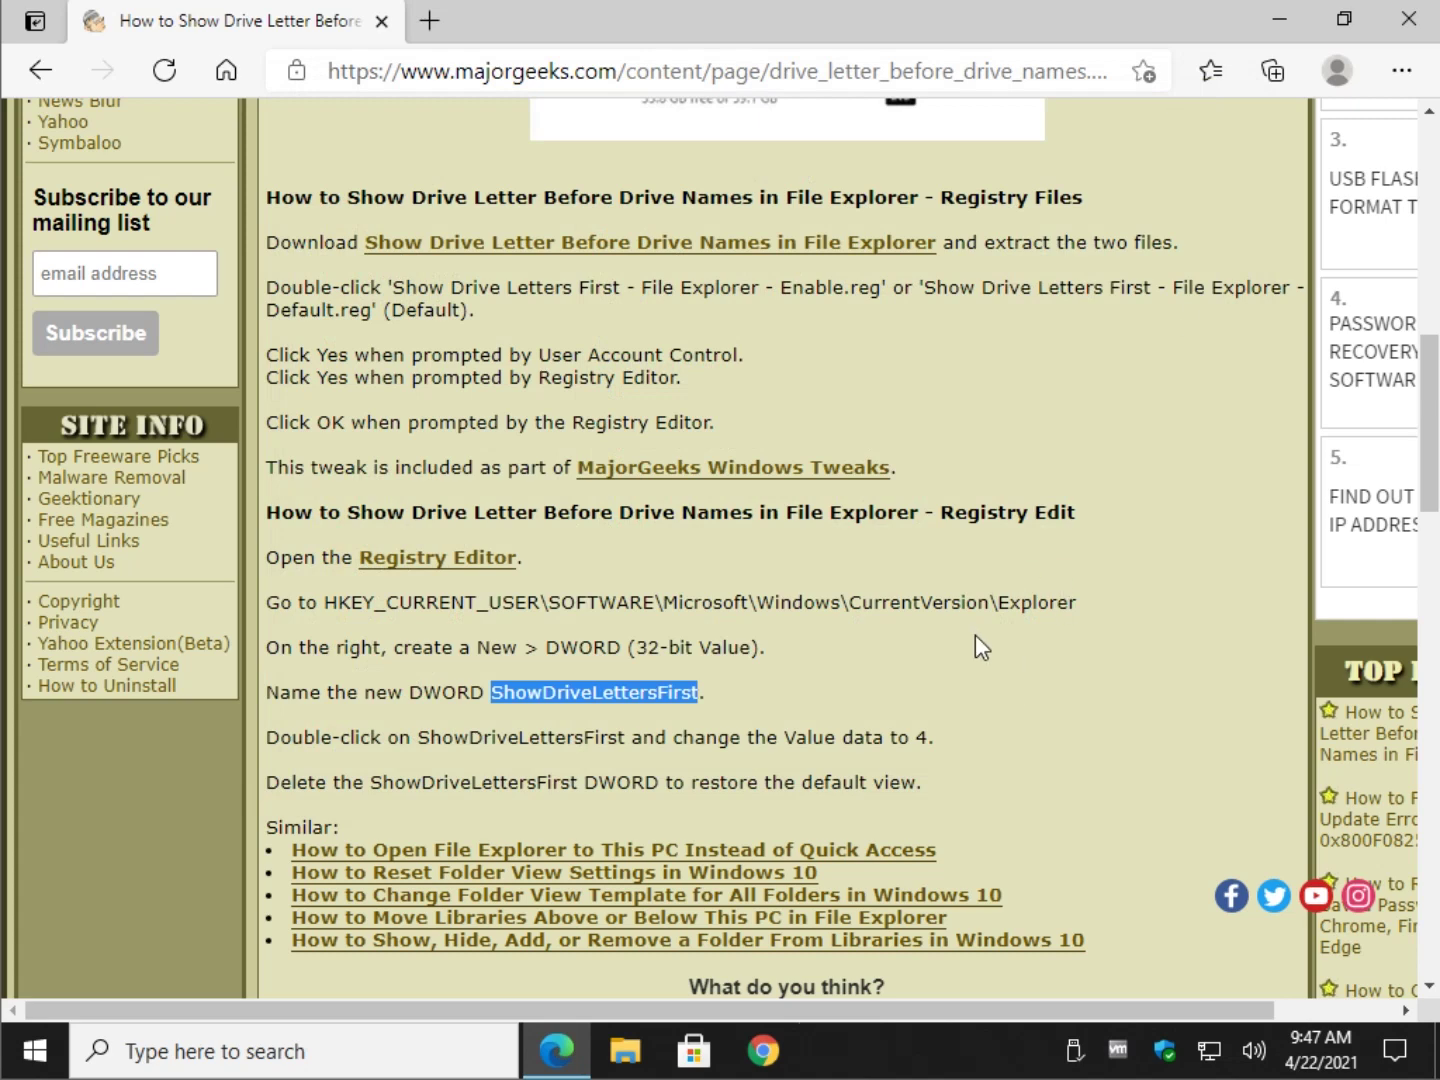
pyautogui.scroll(-1, 976, 645)
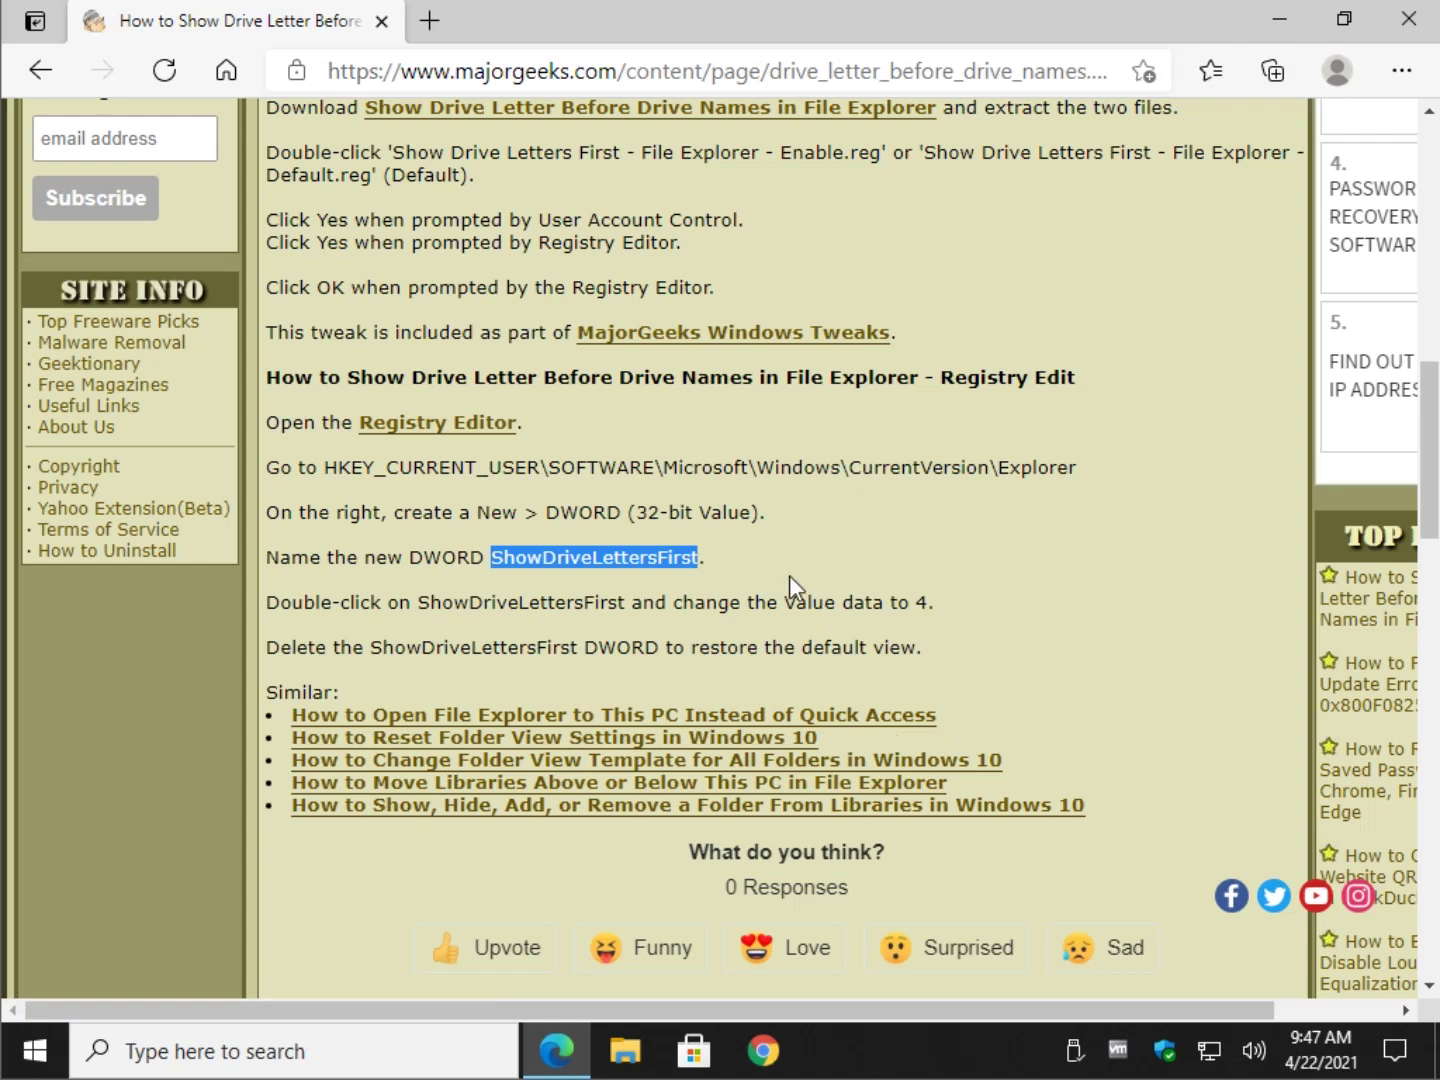
pyautogui.scroll(8, 806, 545)
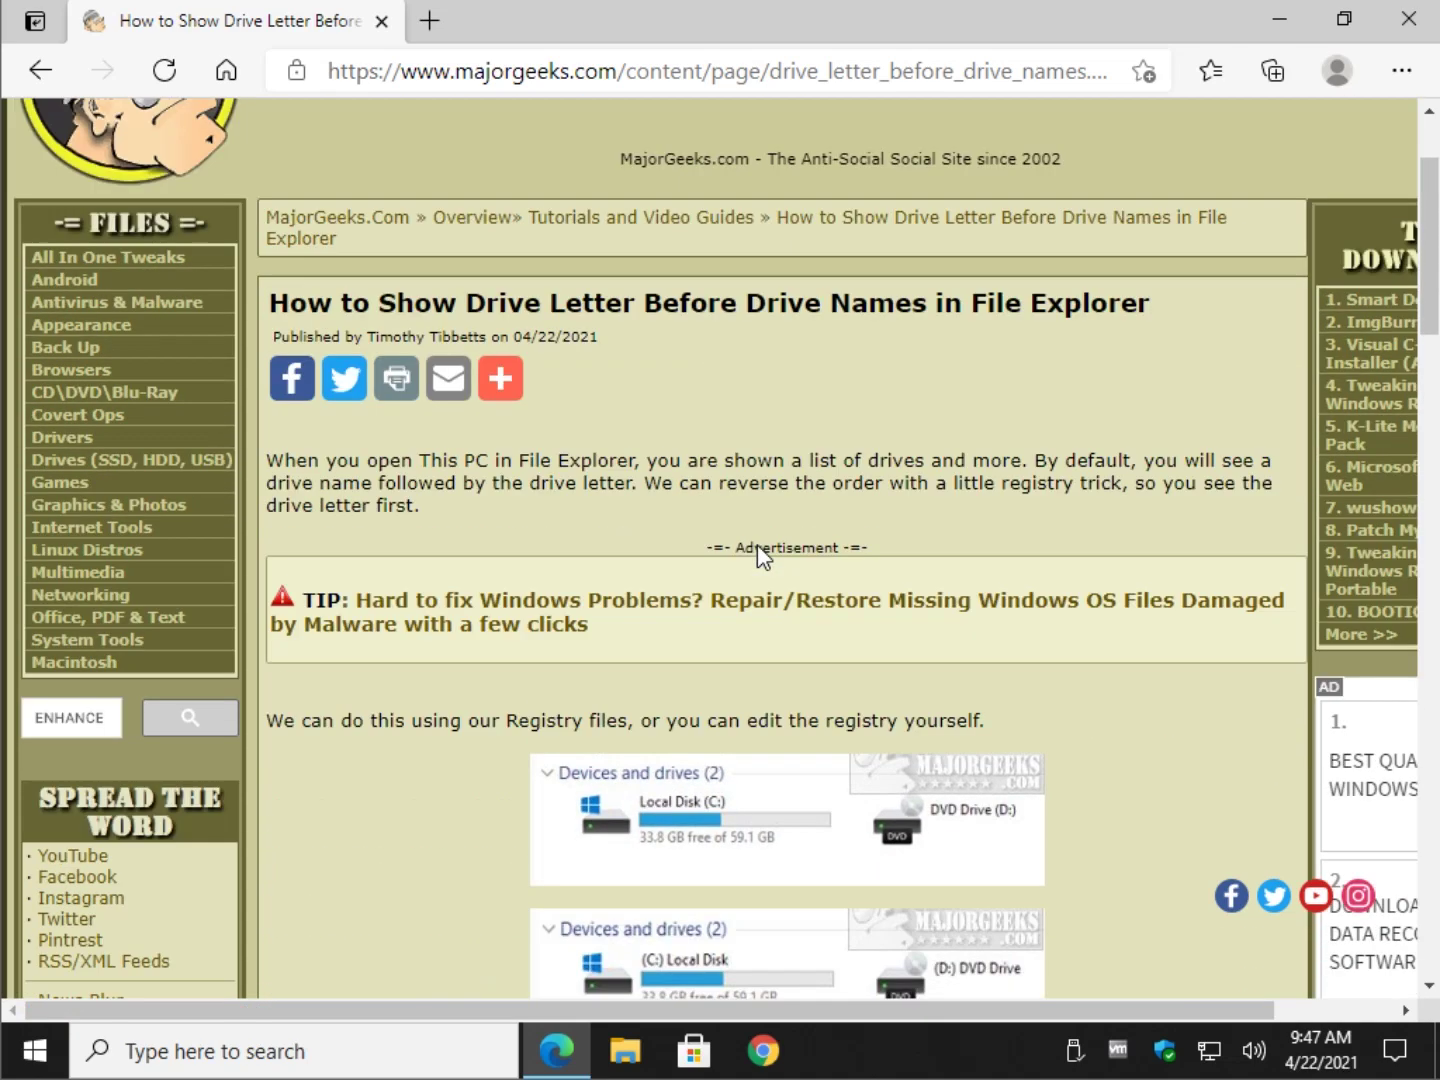
pyautogui.scroll(2, 757, 544)
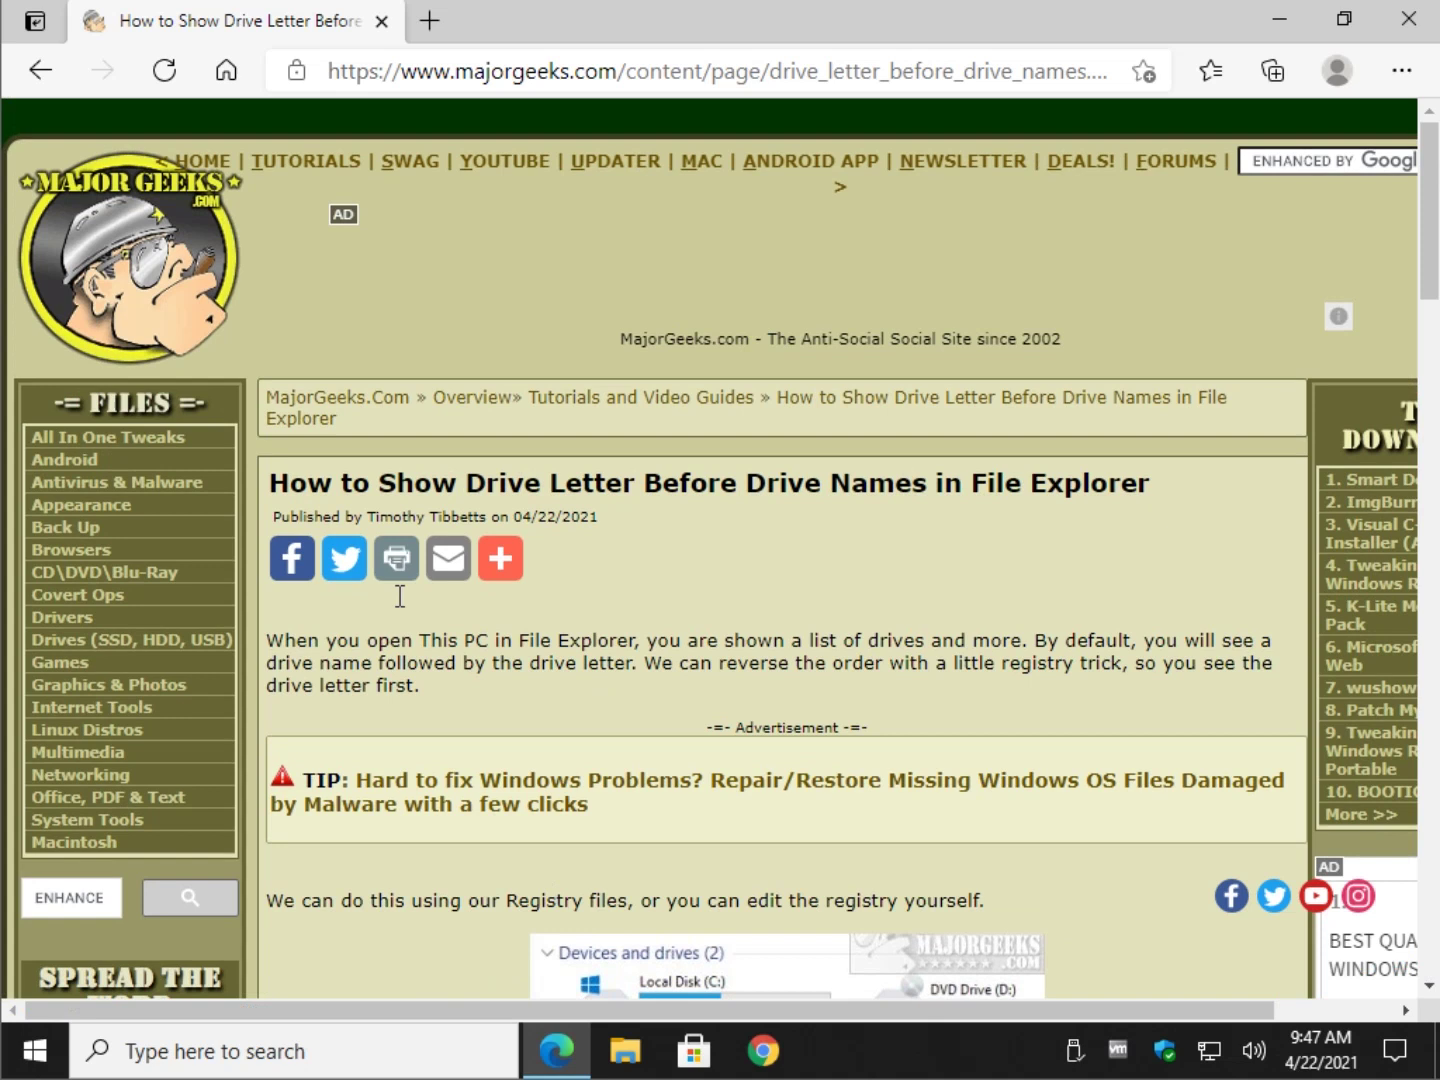